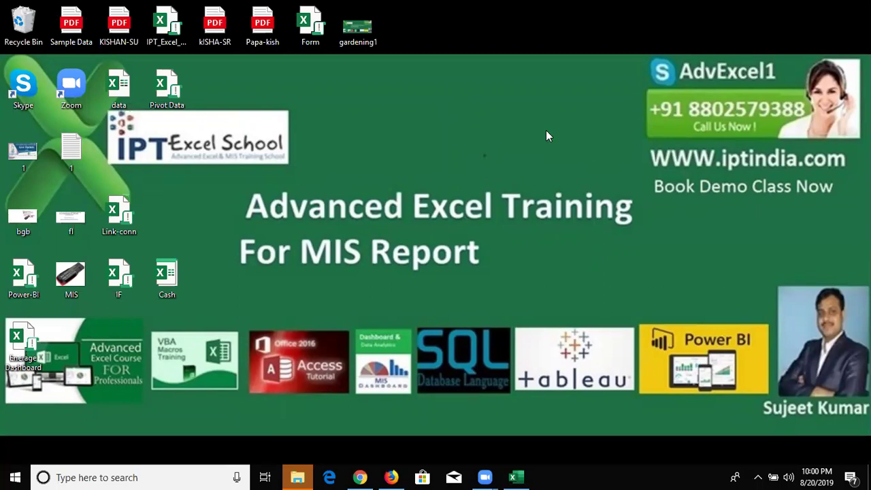
Step: Bring up the workbook and enter the label Name in cell A2 of the Form sheet
key("alt+Tab")
key("Up")
key("Up")
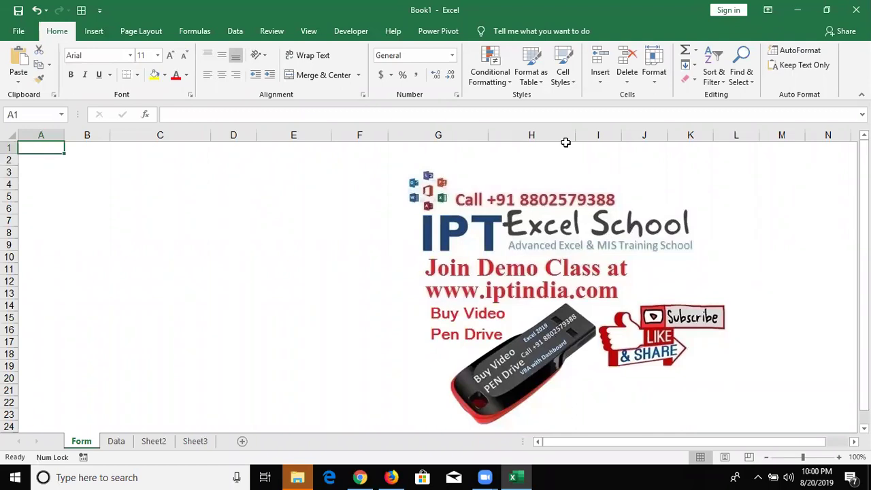
key("Down")
type("Name")
key("Return")
key("Down")
Step: Enter the labels Roll in A5 and Marks in A8, correcting a typo
key("Down")
type("R")
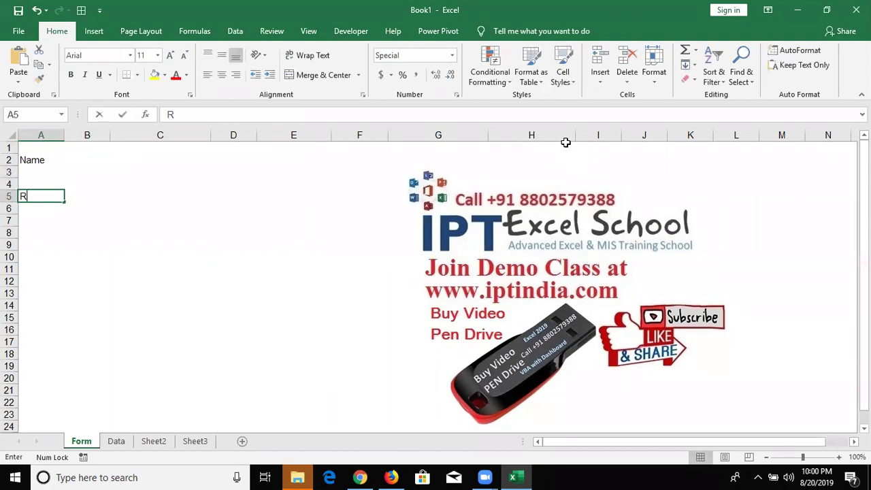
type("oll")
key("Return")
key("Down")
key("Down")
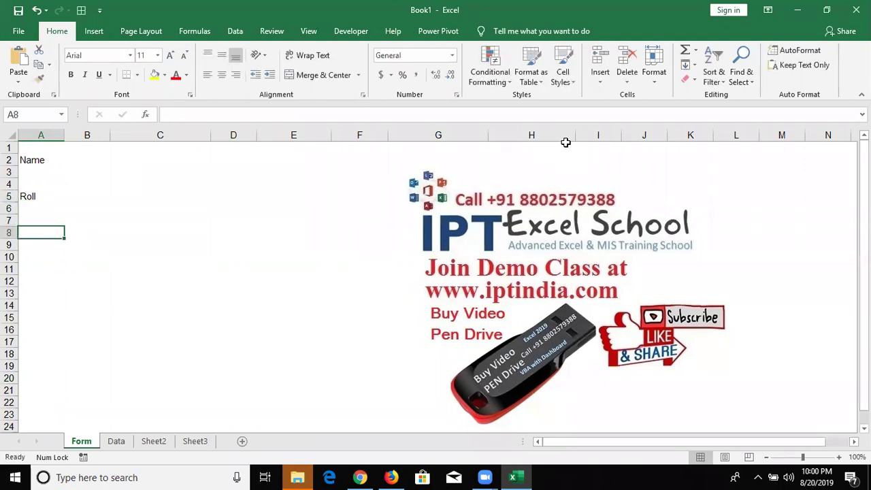
type("Marks")
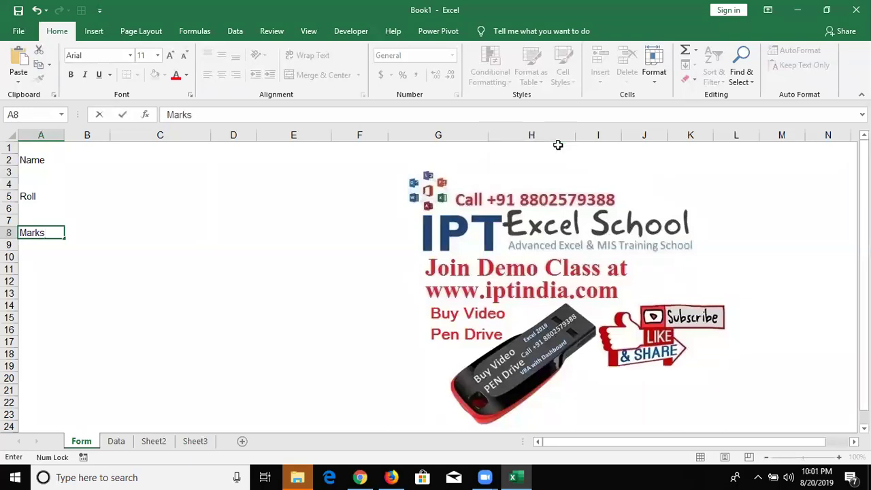
left_click(557, 146)
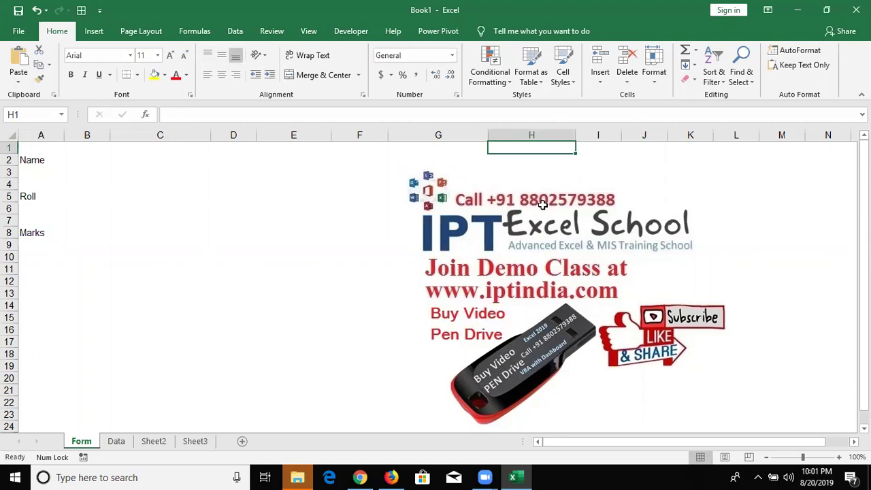
Step: Type the headers ID, Date, Time and Name into A1:D1 of the Data sheet
left_click(121, 443)
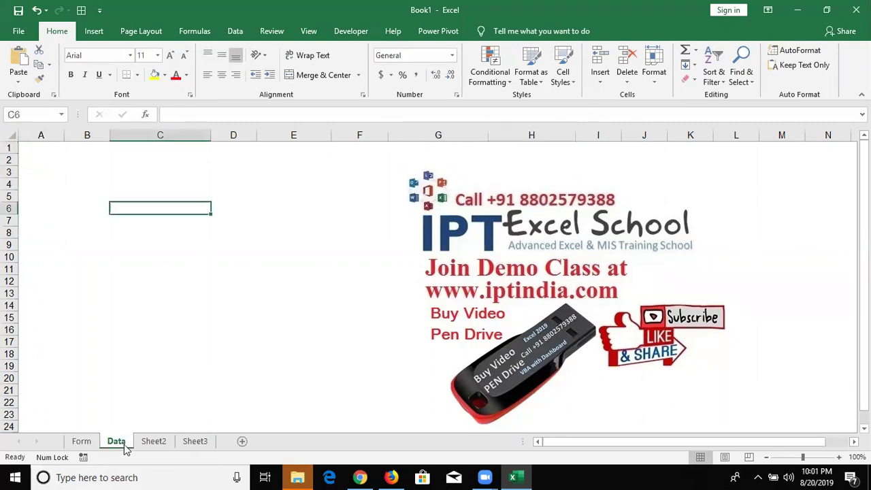
left_click(39, 151)
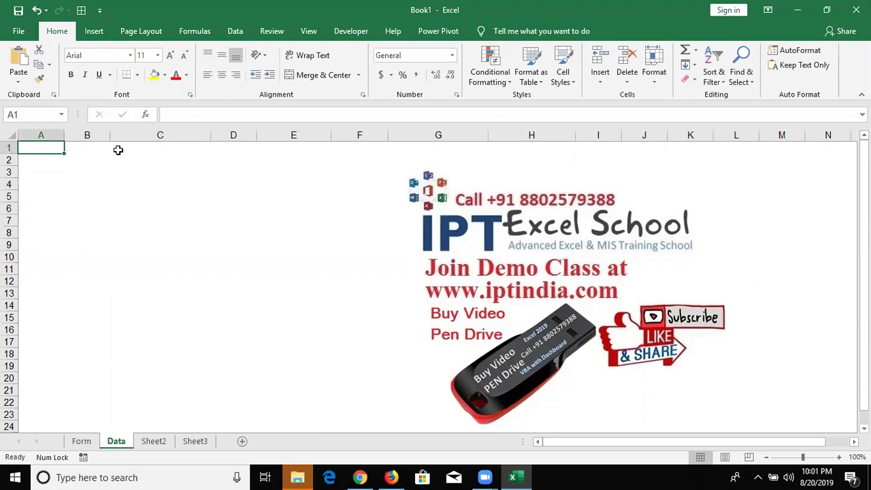
type("ID")
key("Tab")
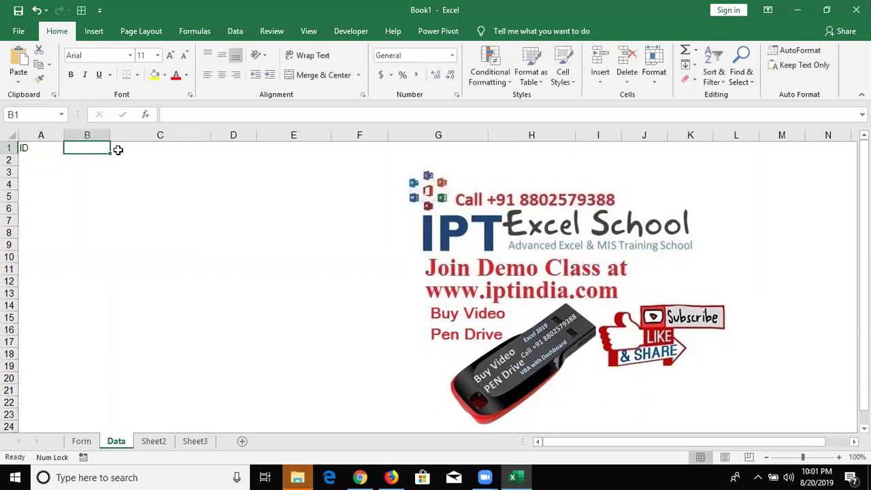
type("Date")
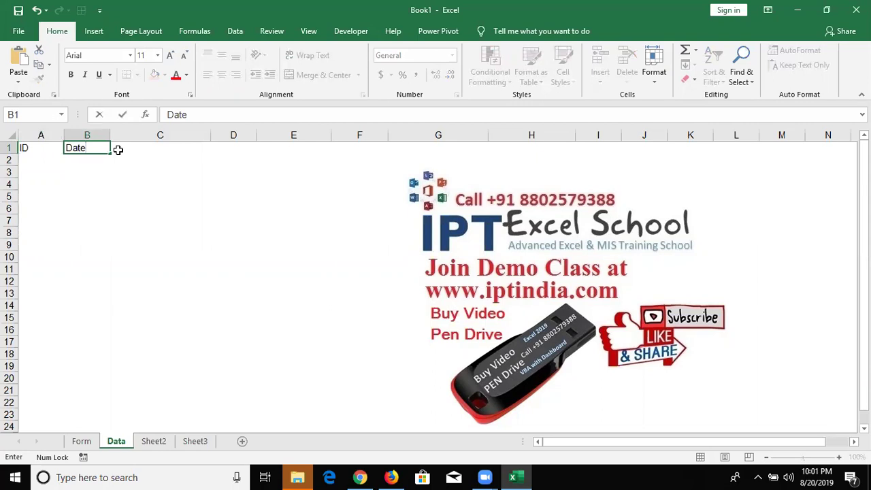
key("Tab")
type("Time")
key("Tab")
type("Nam")
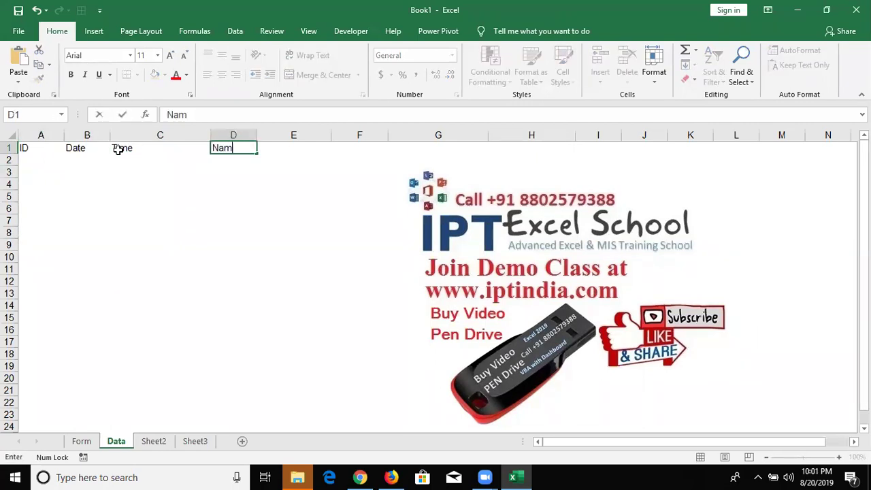
type("e")
key("Tab")
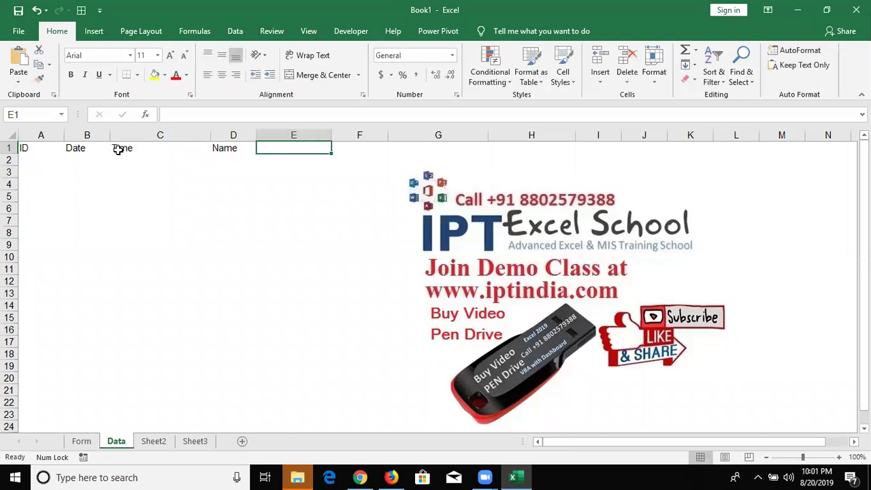
Step: Finish the header row with Roll in E1 and Marks in F1
left_click(81, 443)
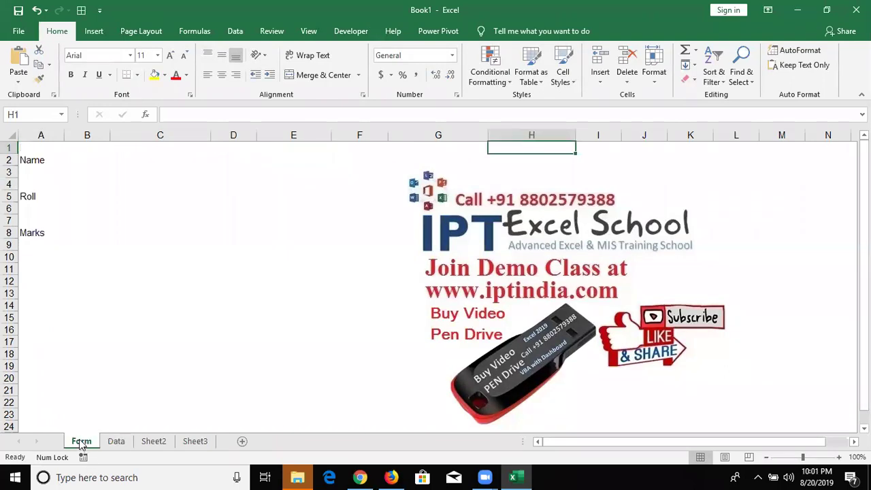
left_click(113, 447)
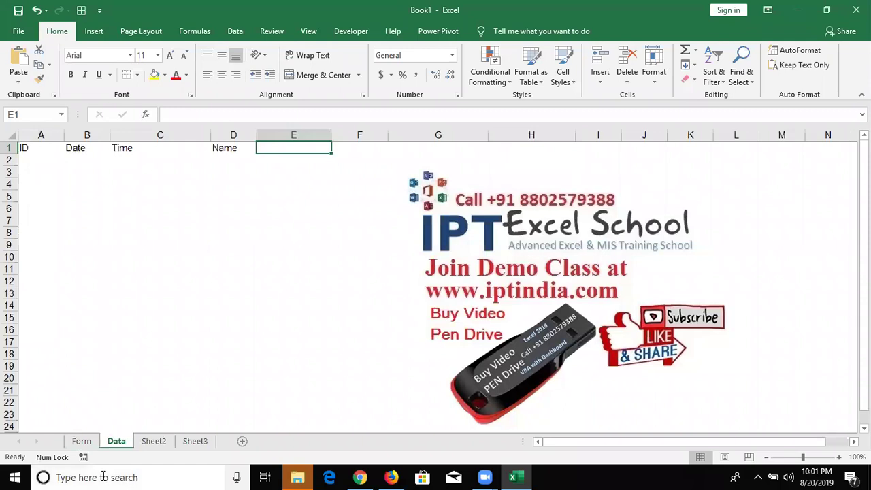
type("Roll")
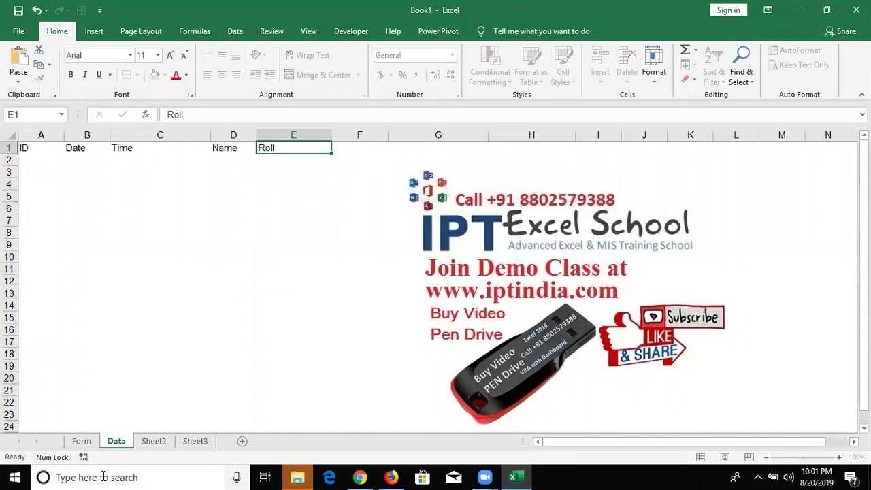
key("Tab")
type("Marks")
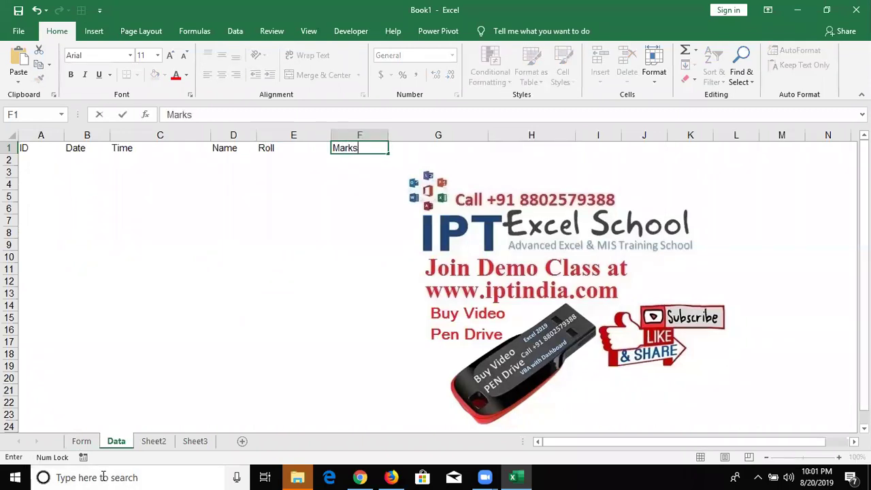
key("Return")
left_click(83, 457)
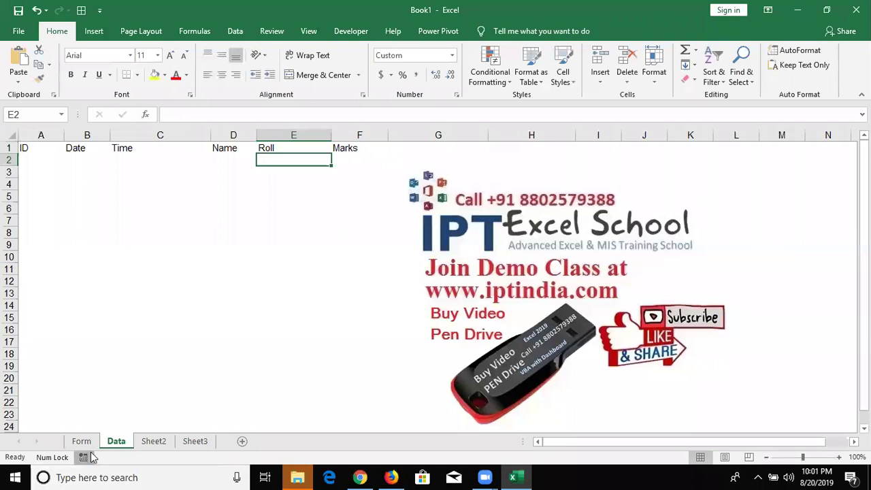
Step: Begin recording, widen column B on the Form sheet, and fill B2, B5 and B8 yellow
key("Return")
left_click(94, 442)
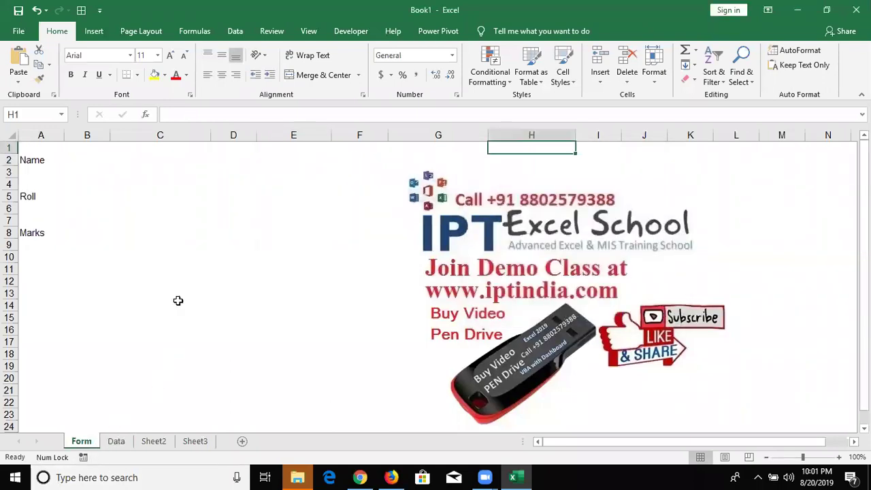
left_click(96, 157)
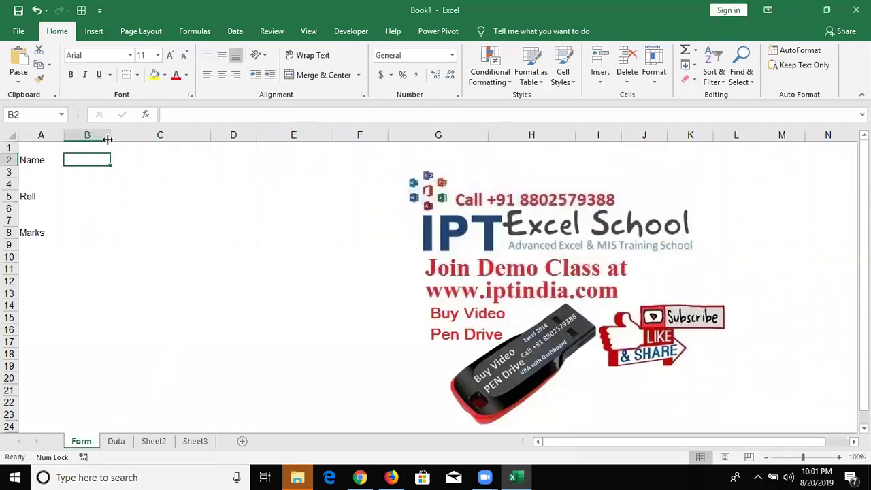
left_click_drag(112, 139, 181, 138)
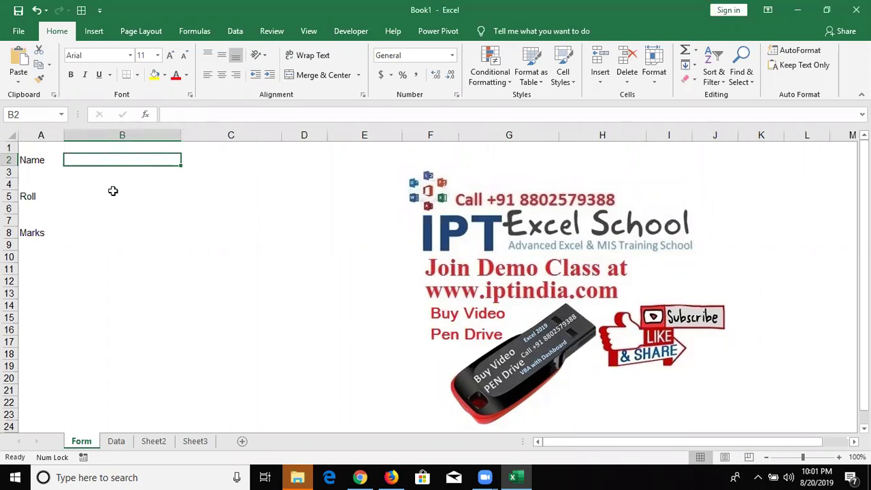
left_click(112, 196, "ctrl")
left_click(110, 233, "ctrl")
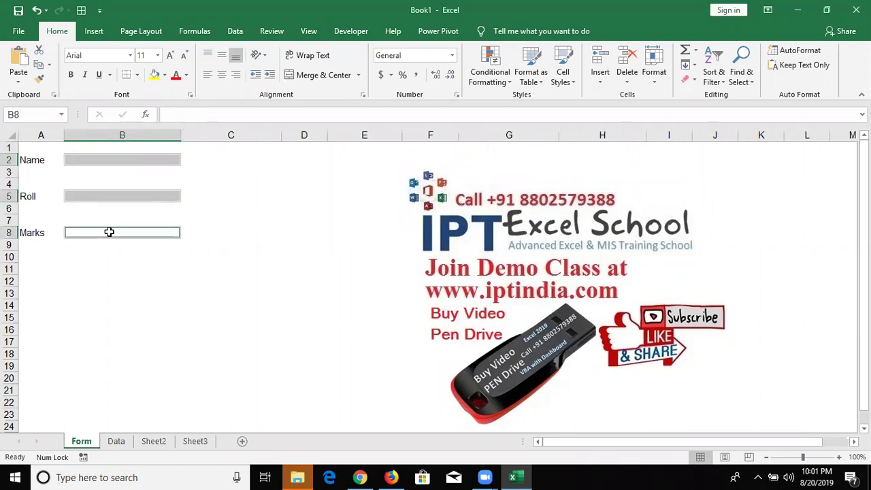
left_click(154, 75)
Step: Select cells B10:C12 and C7 on Form, then D2:E2, B2:C2 and A2 on Data
left_click_drag(173, 262, 240, 280)
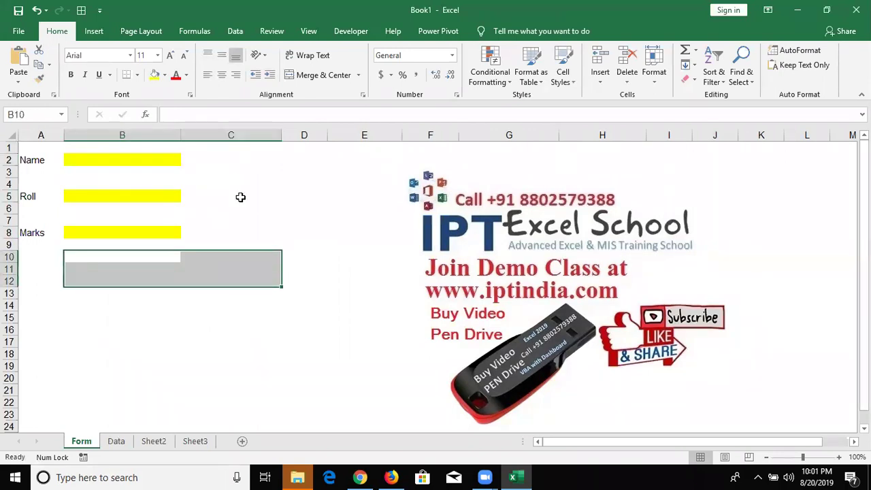
left_click(242, 221)
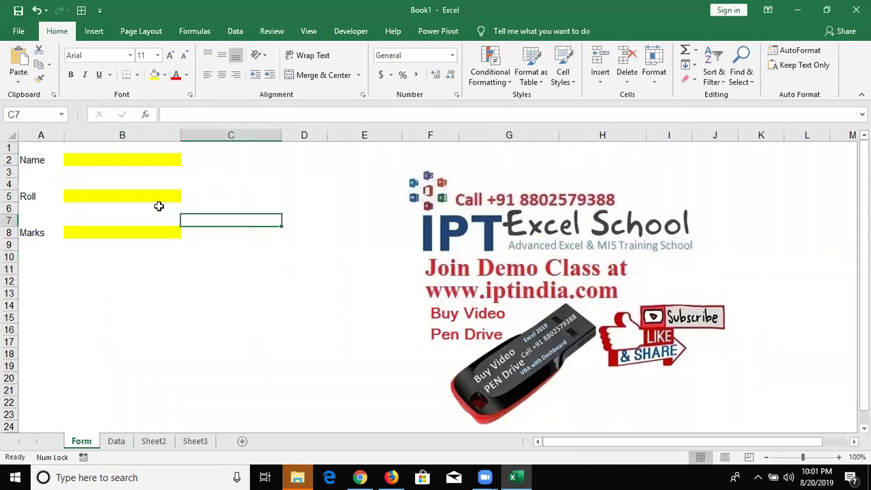
left_click(117, 442)
left_click_drag(217, 160, 295, 159)
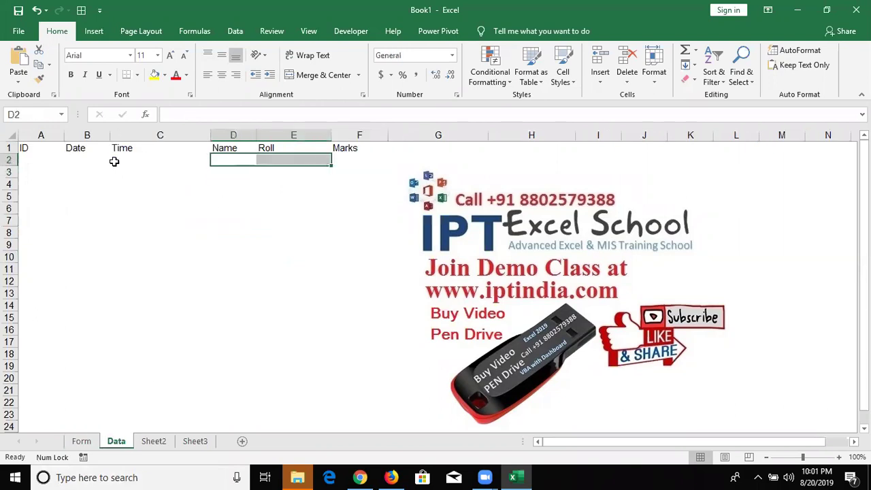
left_click_drag(89, 158, 116, 158)
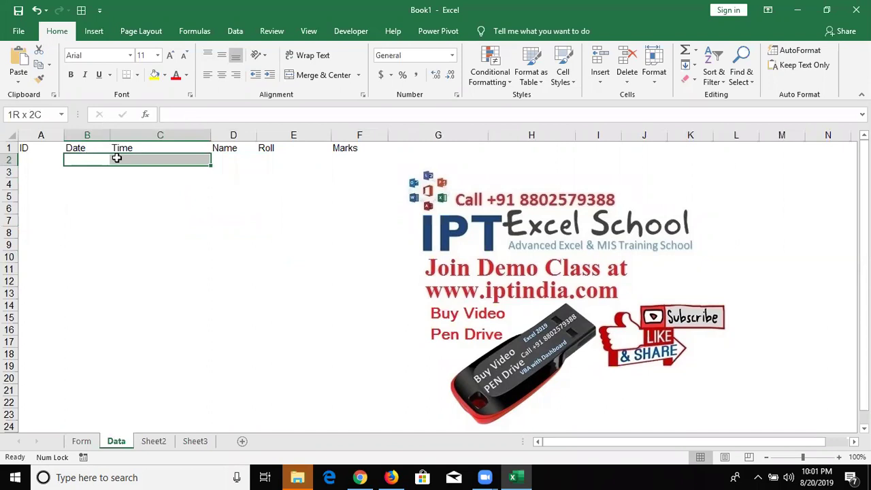
left_click(42, 159)
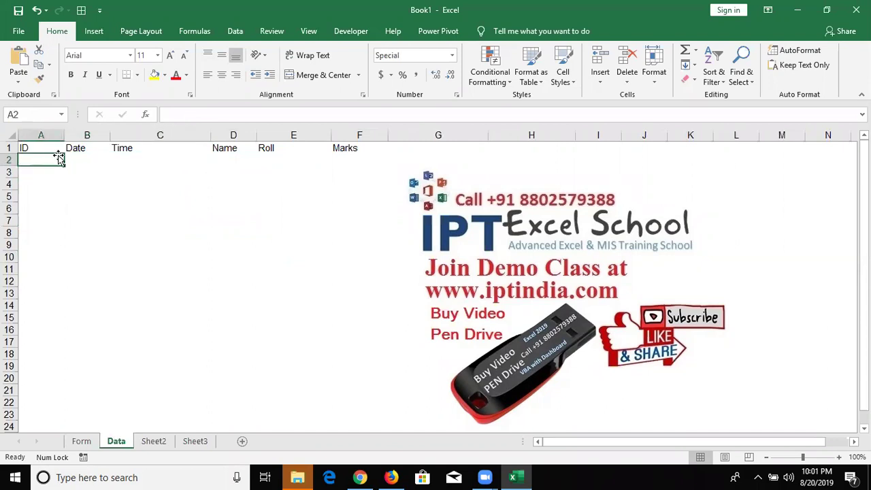
left_click(93, 444)
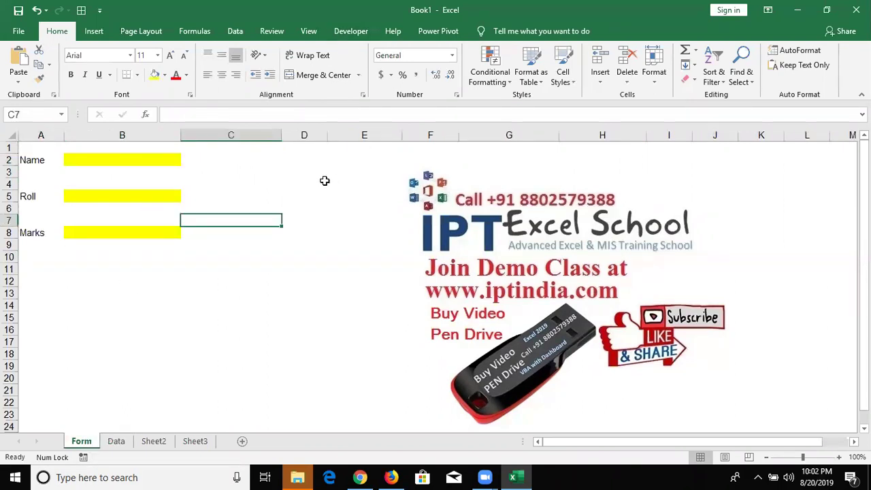
Step: Open the Visual Basic editor from the Developer tab and insert a new module
left_click(363, 32)
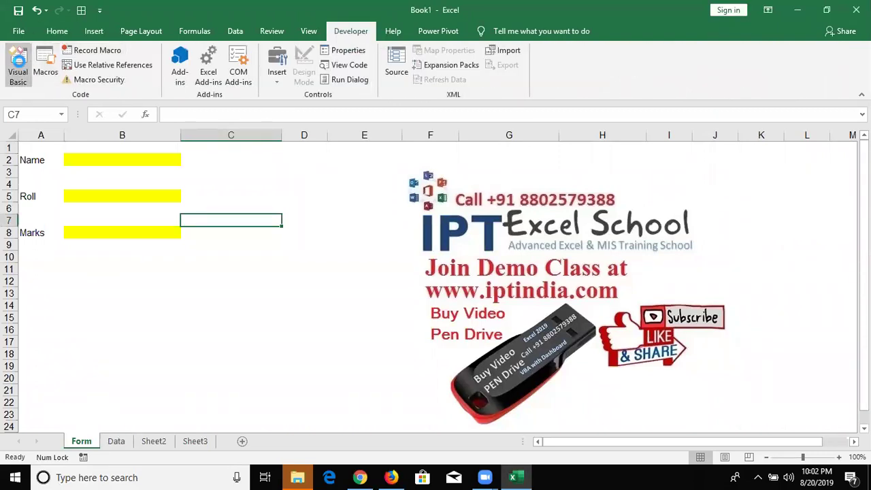
left_click(18, 68)
left_click(92, 22)
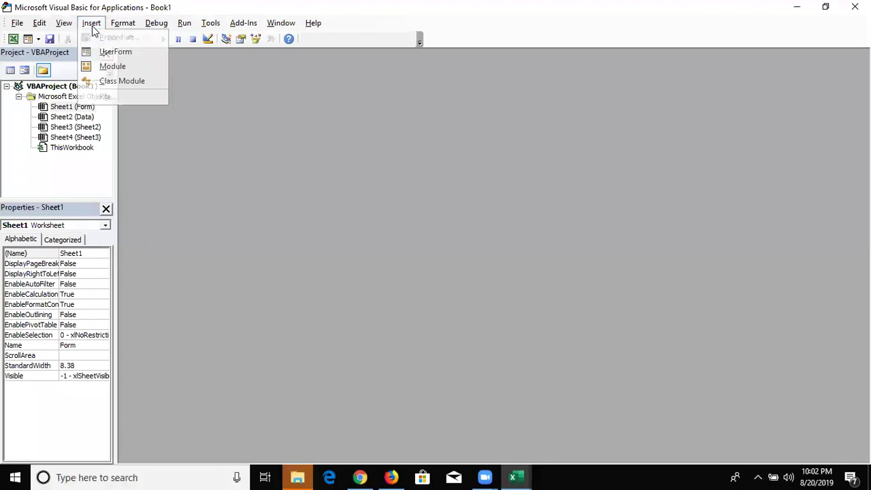
left_click(110, 66)
Step: Write Sub rr() with the line Range("A1").Value = "Name" and begin a B1 line
type("sub rr")
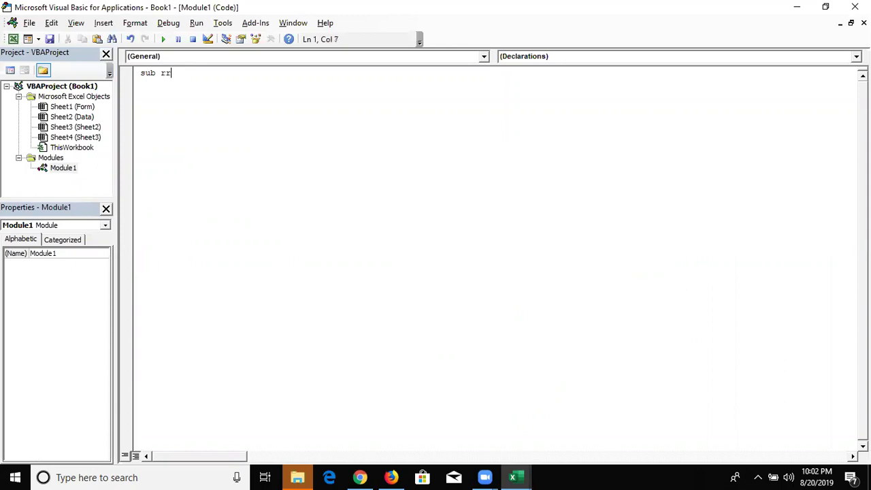
type("()")
key("Return")
key("Return")
key("Return")
key("Return")
key("Up")
key("Up")
type("ra")
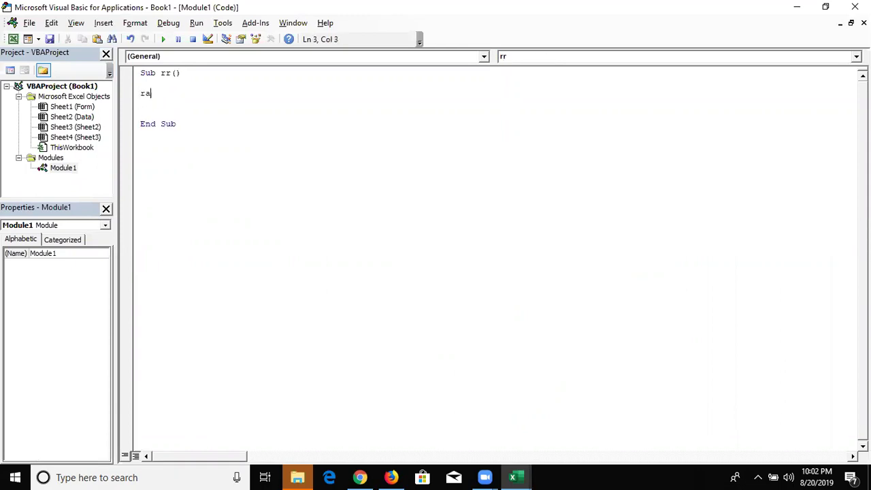
type("nge")
type("(\"A1\").v")
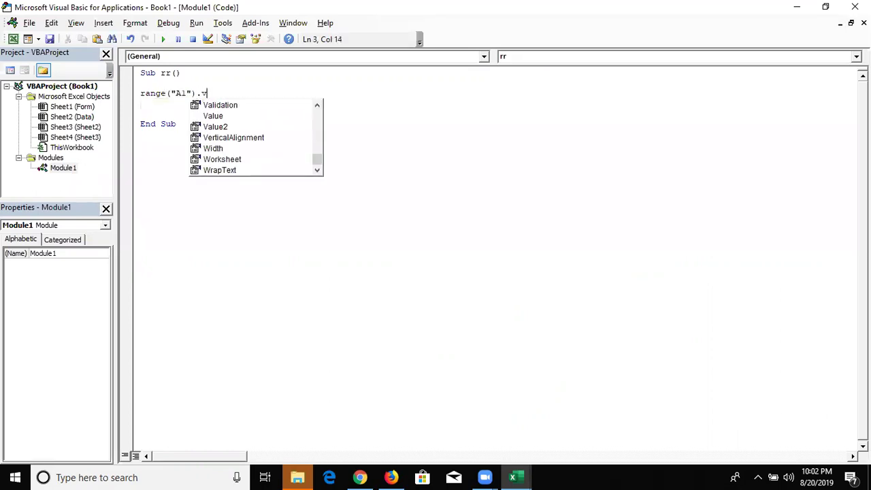
type("alu")
key("Tab")
type("= ")
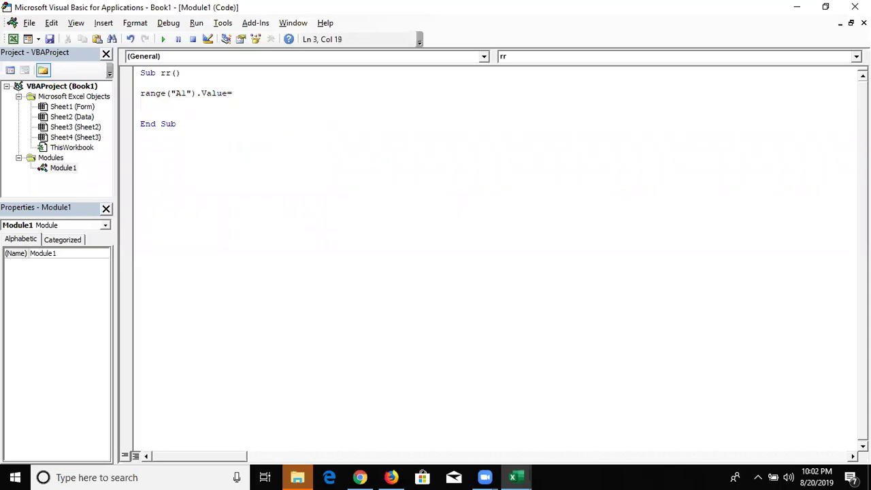
type("\"Name")
type("\"")
key("Return")
type("range(\"b1\").")
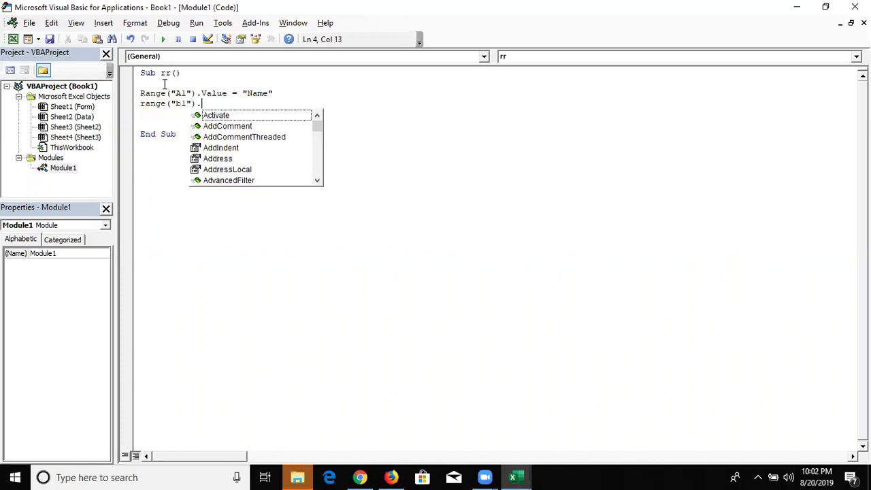
type("v")
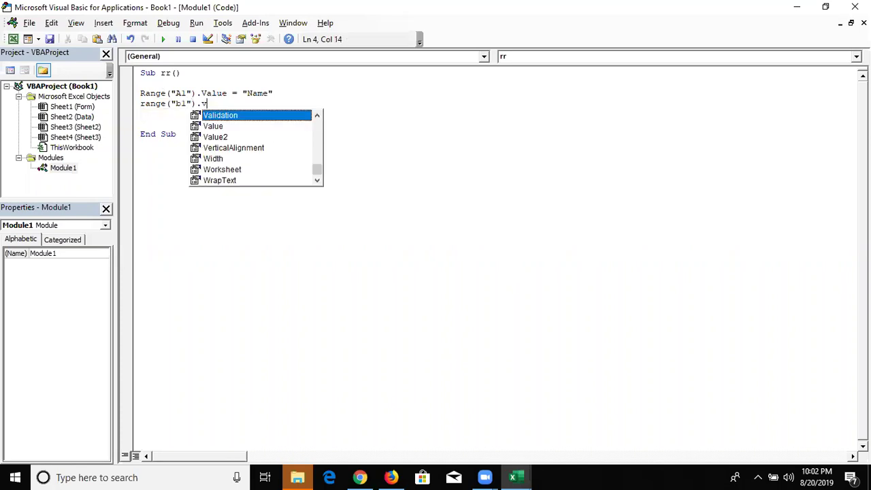
Step: Complete the line Range("b1") = "roll" in the rr macro
key("Down")
key("Tab")
key("BackSpace")
Step: Add Range("c1").Formula = "Marks" and blank lines, then return to Excel
key("BackSpace")
key("BackSpace")
key("BackSpace")
key("BackSpace")
type("=\"roll")
key("Return")
type("range")
type("(\"A")
type("1")
key("BackSpace")
key("BackSpace")
type("c1\"")
key("Return")
key("Return")
type(")")
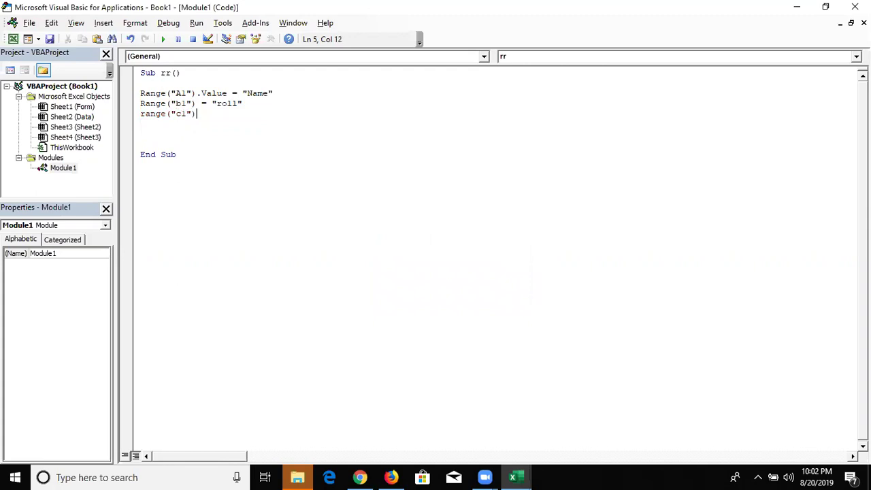
type(".v")
key("Tab")
type("=")
key("BackSpace")
key("BackSpace")
key("BackSpace")
key("BackSpace")
key("BackSpace")
key("BackSpace")
key("BackSpace")
key("BackSpace")
key("BackSpace")
type(".fo")
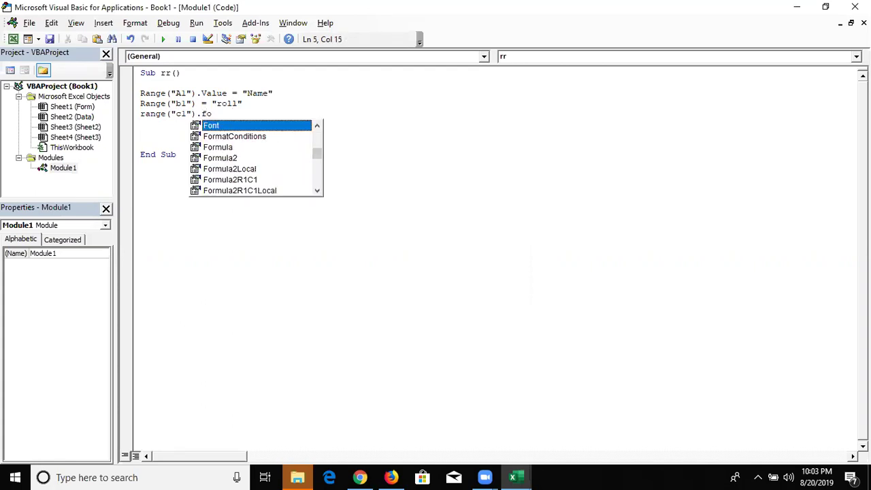
key("Down")
key("Down")
key("Tab")
type("= \"Marks")
key("Return")
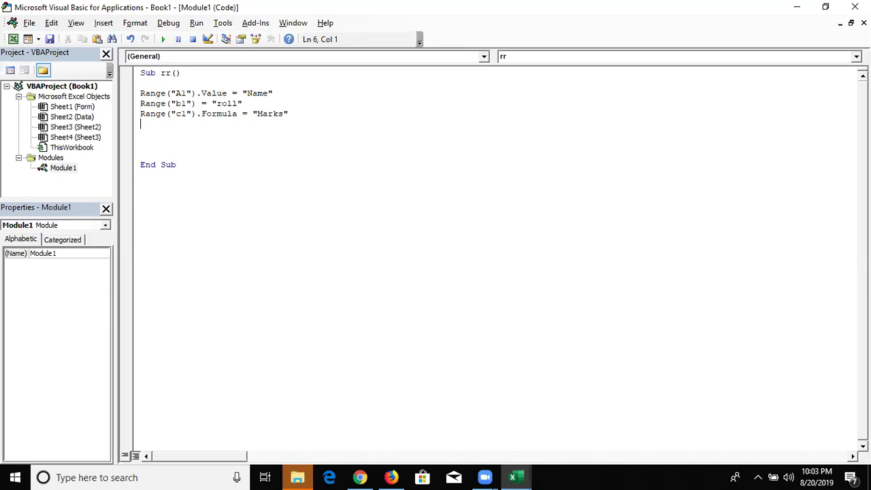
key("Return")
key("Return")
key("alt+F11")
Step: Check cells C2 and F2, then begin a Range("F1").Value line in the rr macro
key("Up")
key("Up")
key("Up")
key("Up")
key("Up")
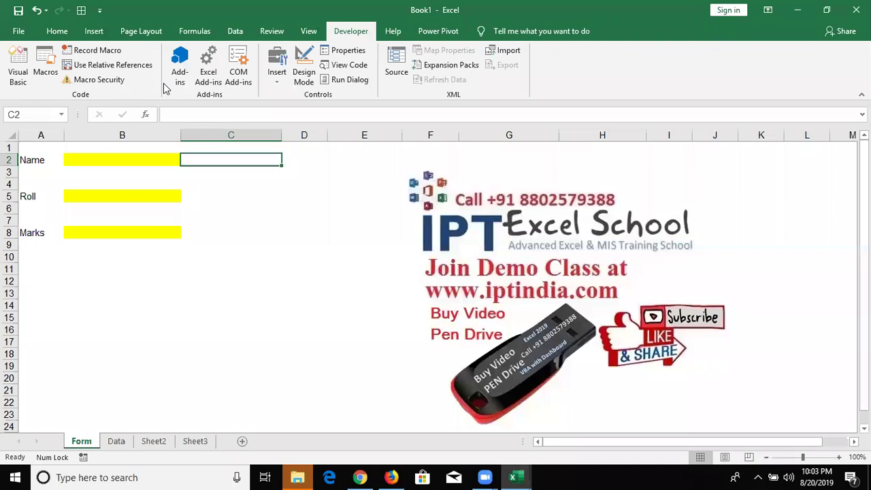
key("Right")
key("Right")
key("Right")
key("Right")
key("Left")
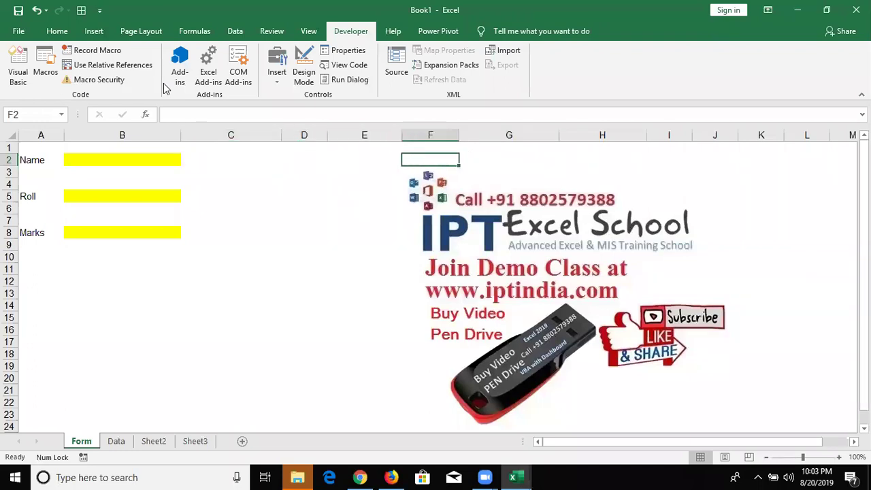
key("alt+F11")
type("range")
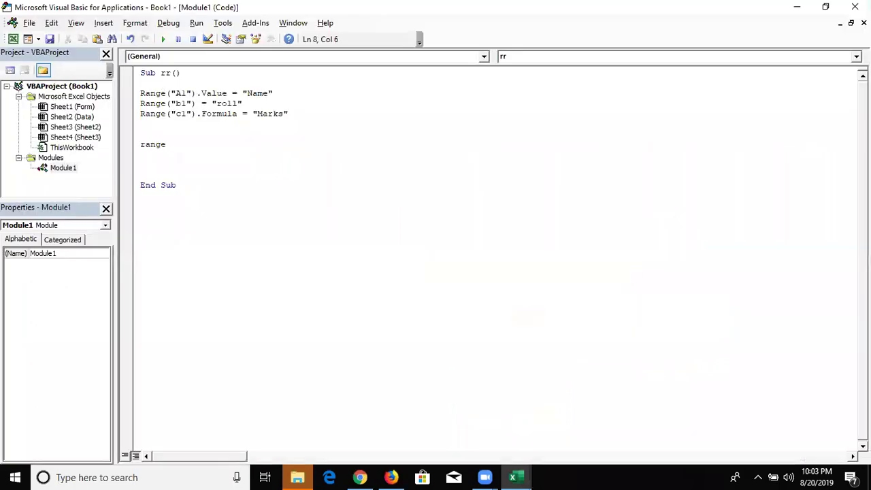
type("(\"F1\").v")
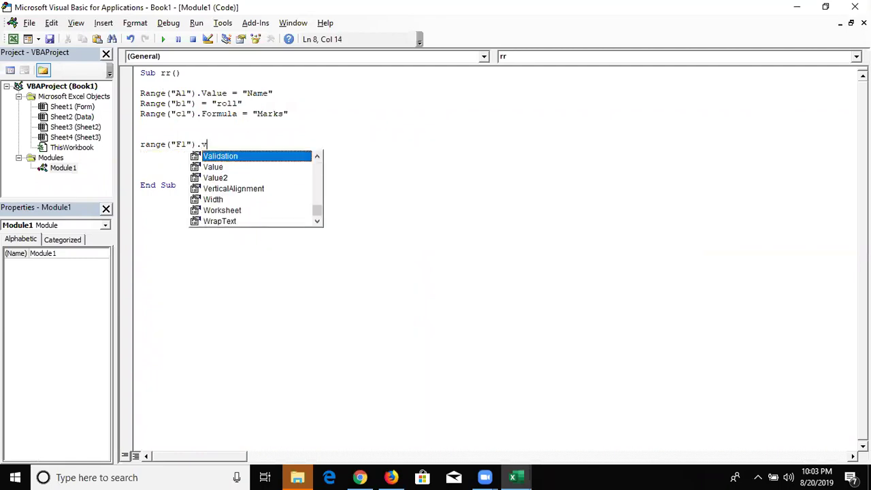
Step: Complete Range("F1").Value = Range("C1").Value, then go back to cell C2 in Excel
key("Down")
key("Tab")
type("=range")
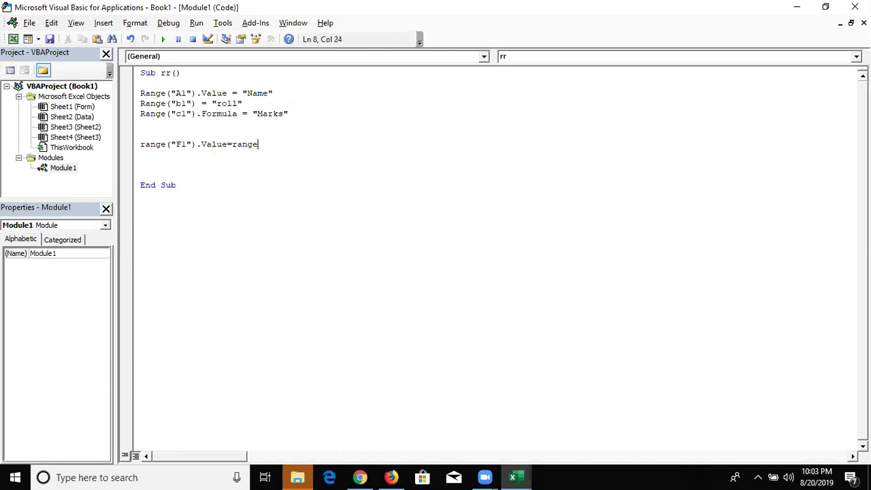
type("(\"C1")
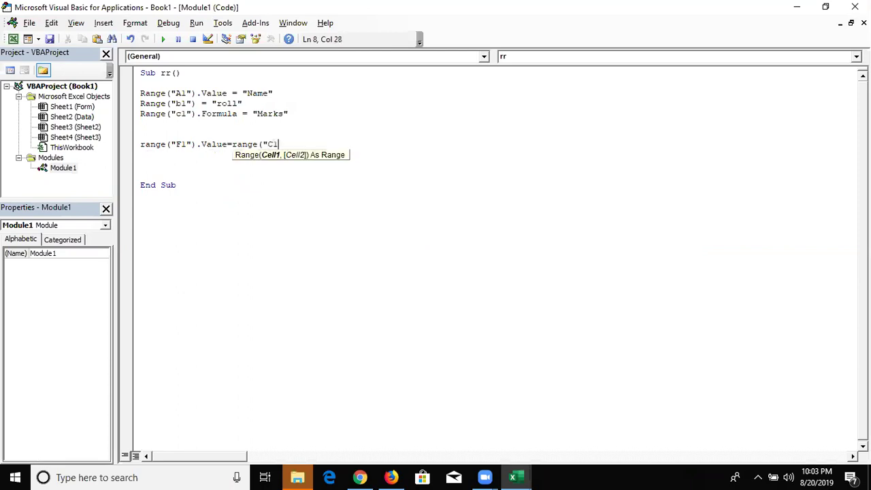
type("\").v")
key("Down")
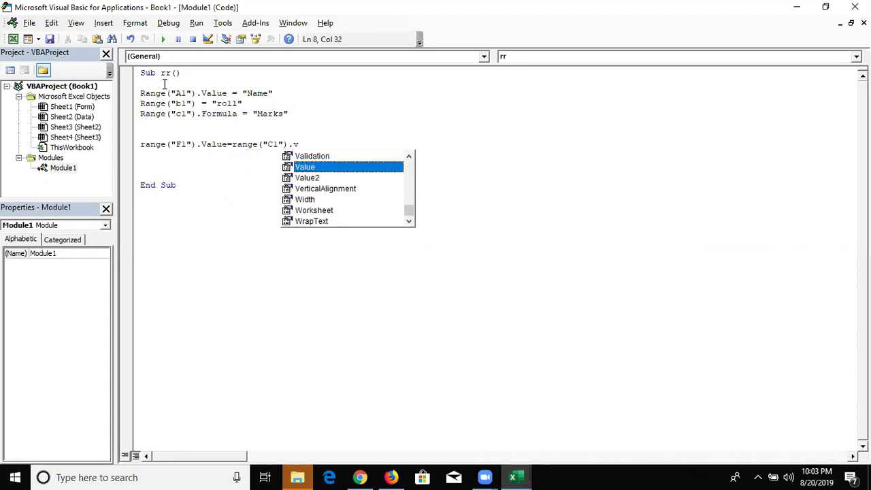
key("Return")
key("alt+F11")
key("Left")
key("Left")
key("Left")
Step: Enter 50 in C2 and --50 in F2, then make C2 the formula =20+30
type("50")
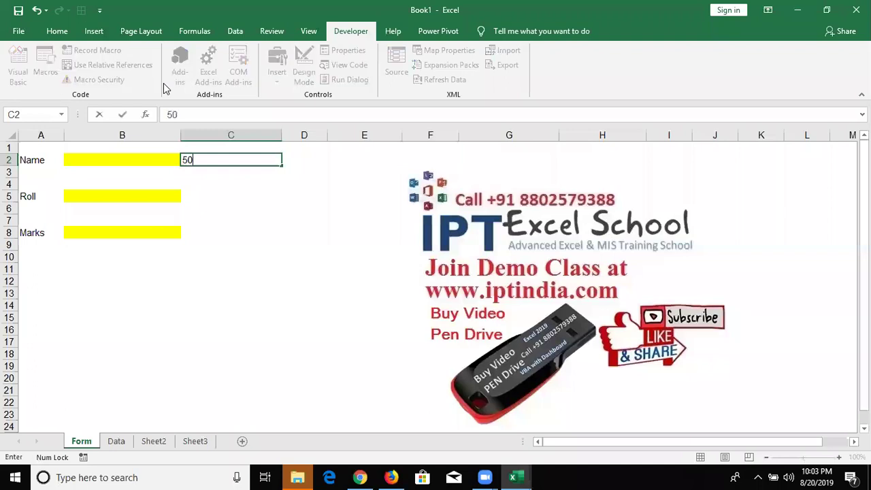
key("Tab")
key("Tab")
key("Tab")
type("--50")
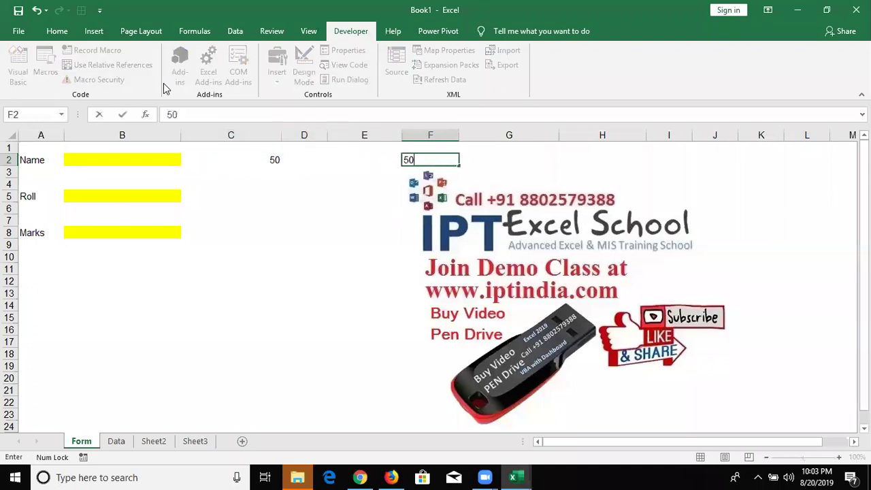
key("Left")
key("Left")
key("Left")
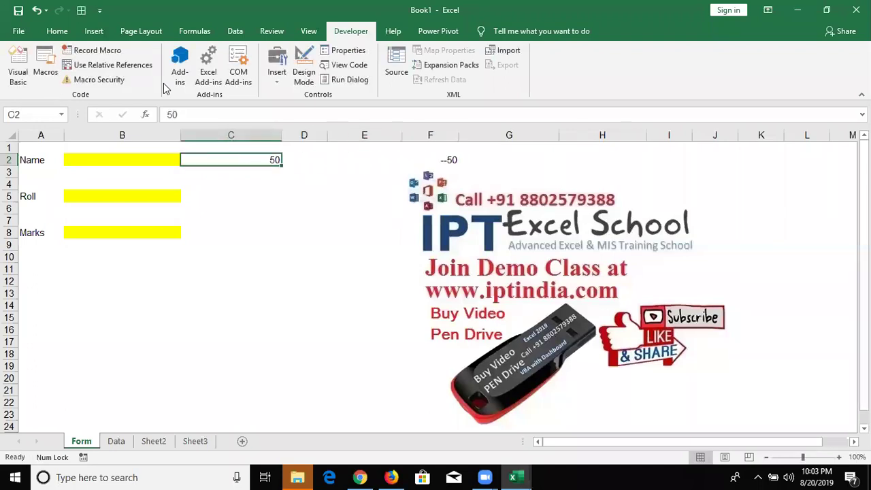
type("=20+30")
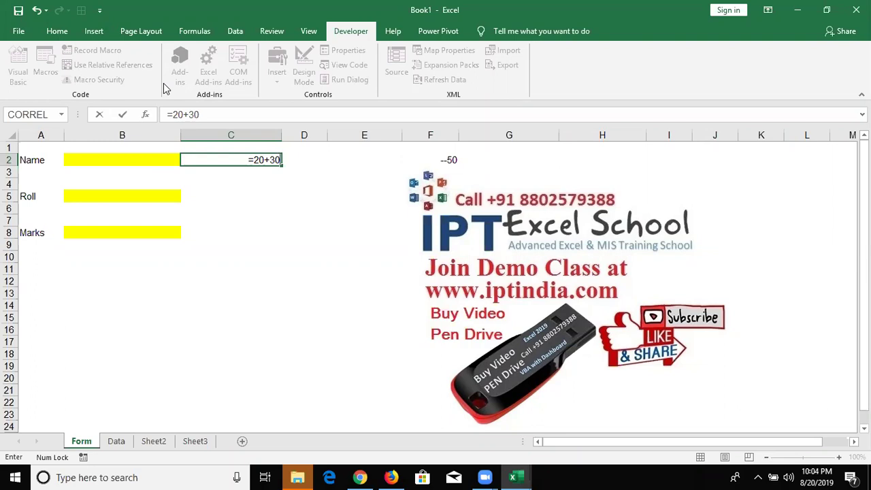
key("Return")
Step: Re-enter the contents of F2 and switch back to the macro code
key("Up")
key("Right")
key("Right")
key("Right")
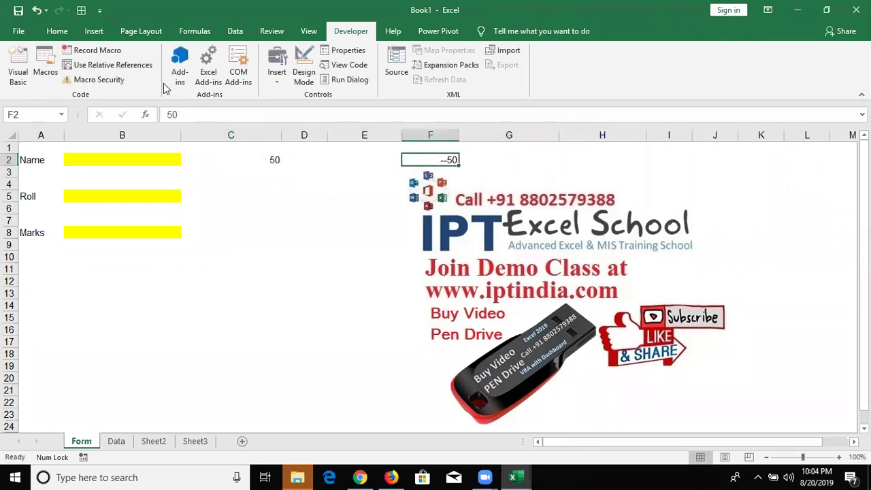
key("F2")
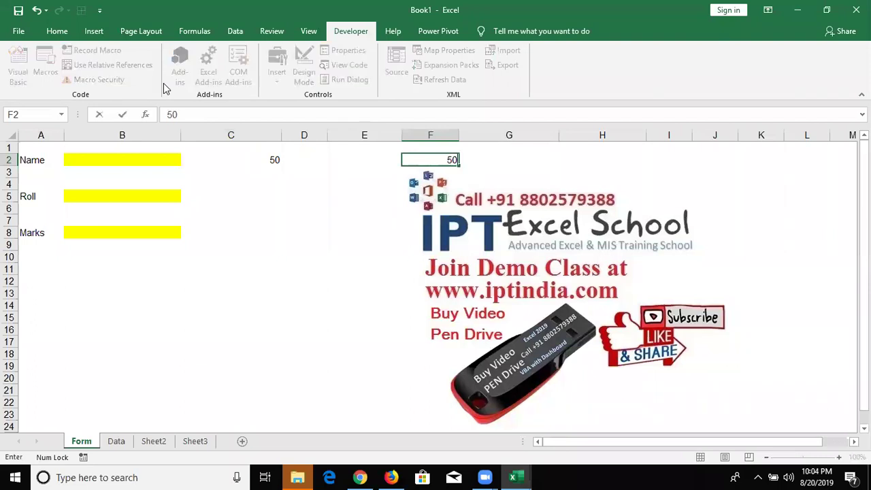
key("Return")
key("Up")
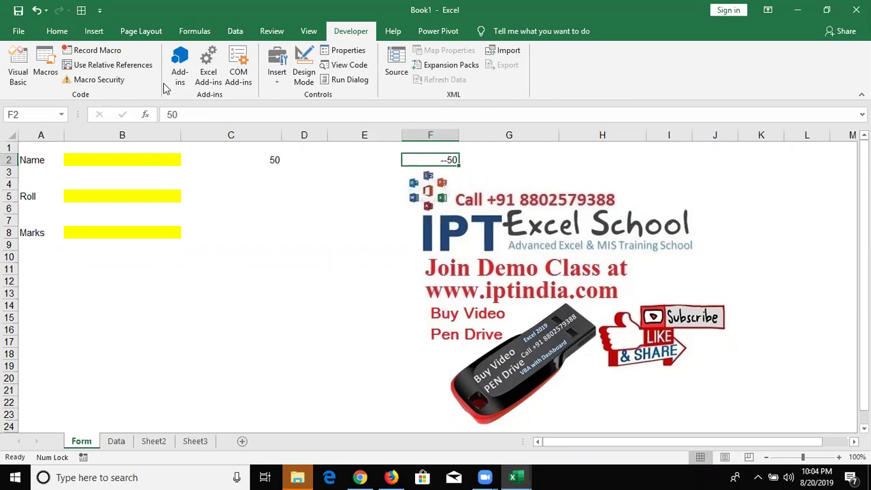
key("Left")
key("Left")
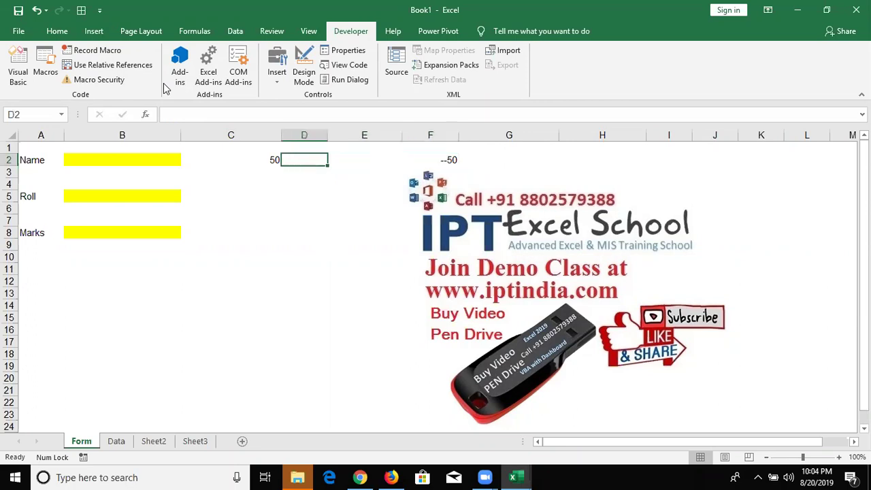
key("alt+F11")
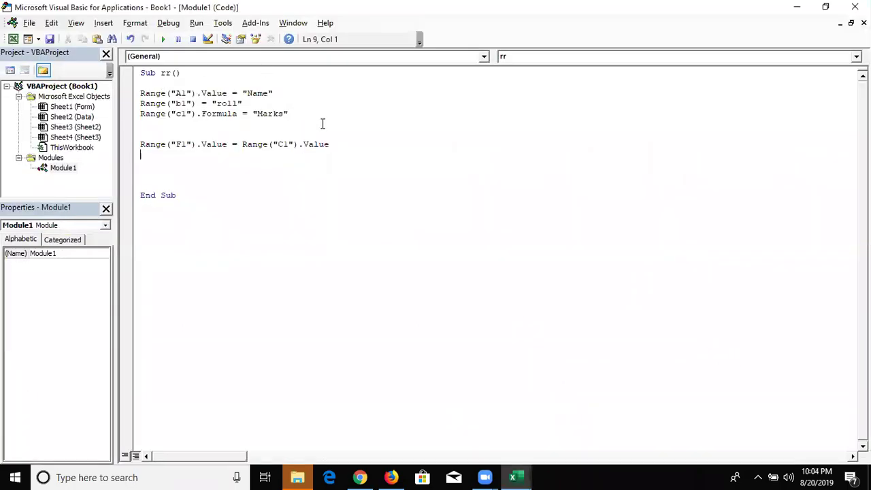
Step: Change the copy line's C1 property from Value to Formula
double_click(329, 145)
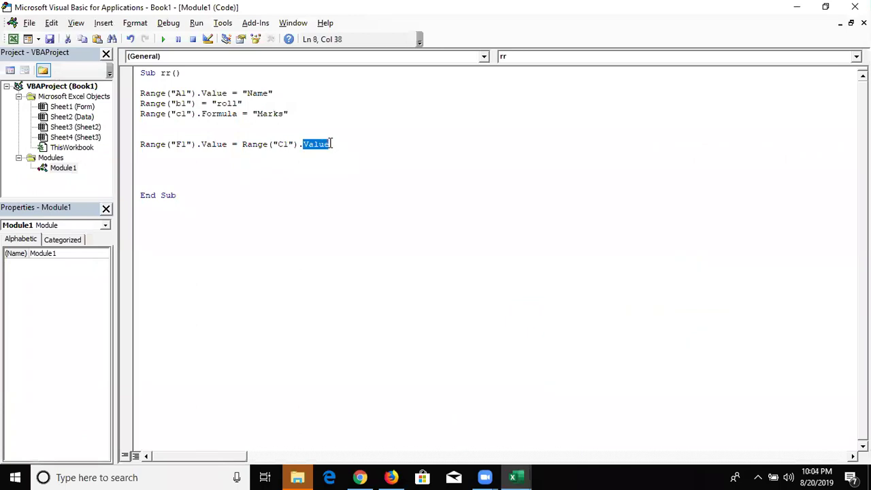
key("Delete")
type(".")
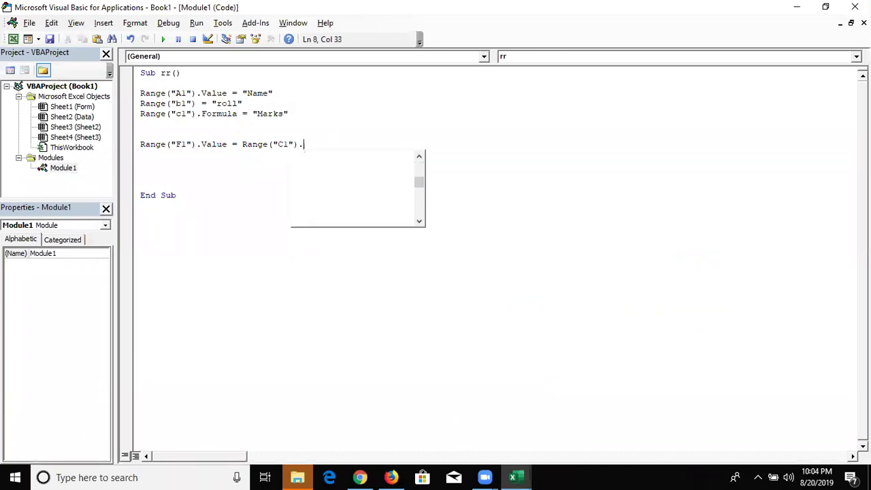
type("for")
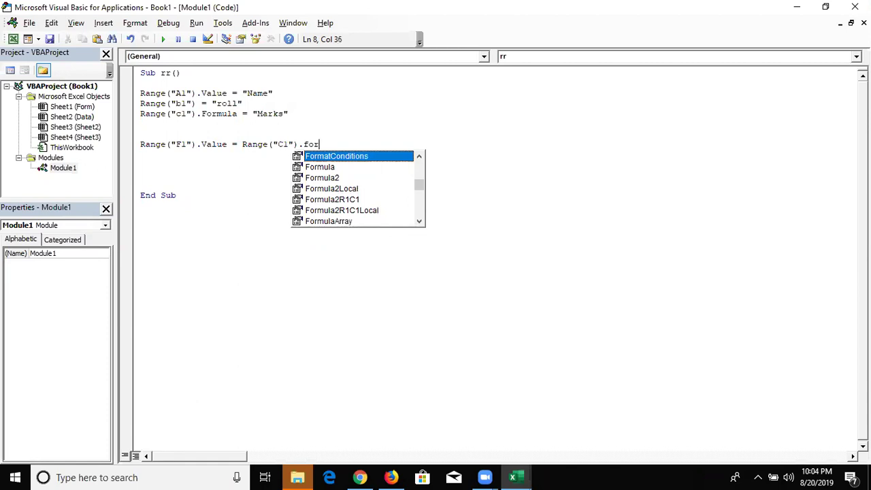
key("Down")
key("Tab")
key("Return")
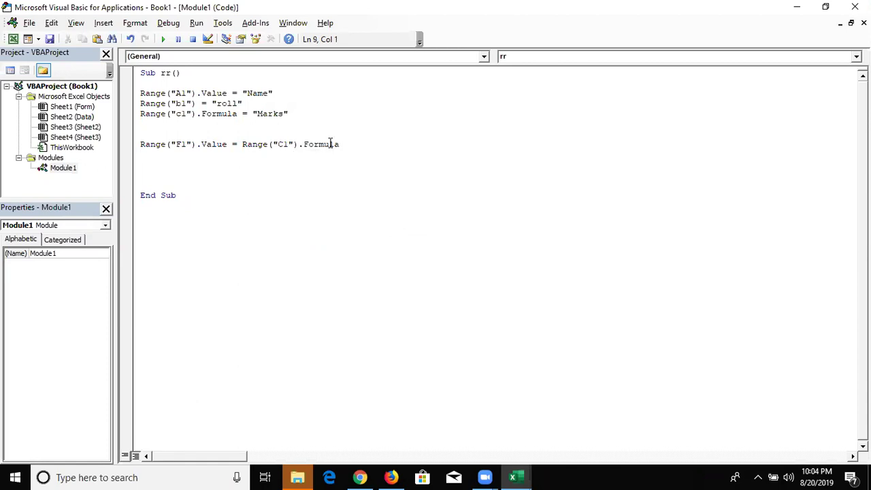
Step: Enter the formula =30+20 in F2, then add blank lines in the macro
key("alt+F11")
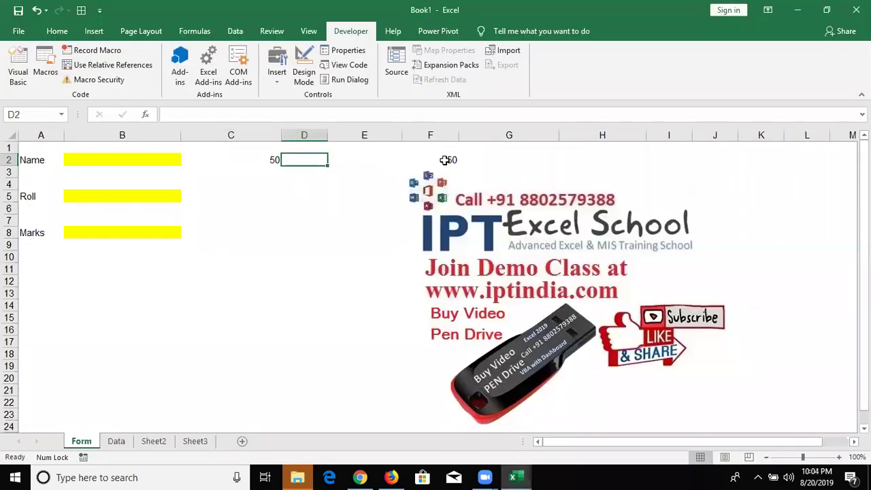
left_click(445, 160)
type("=30+20")
key("Return")
left_click(448, 160)
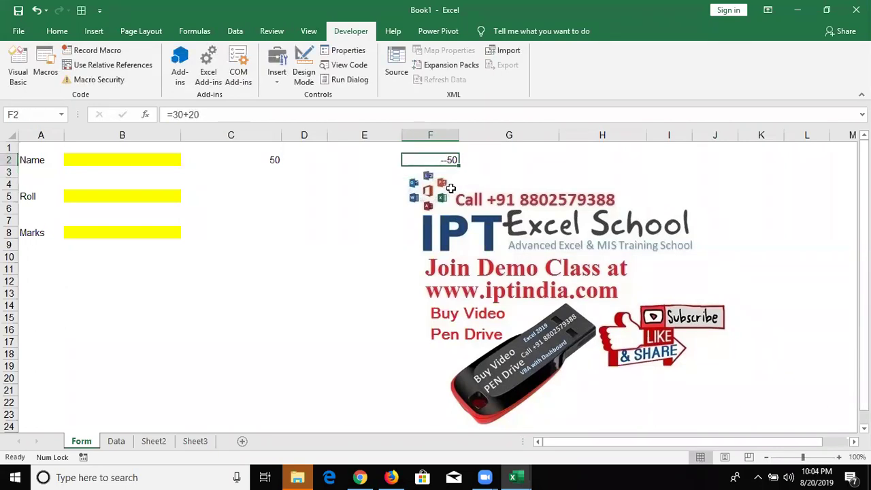
key("alt+F11")
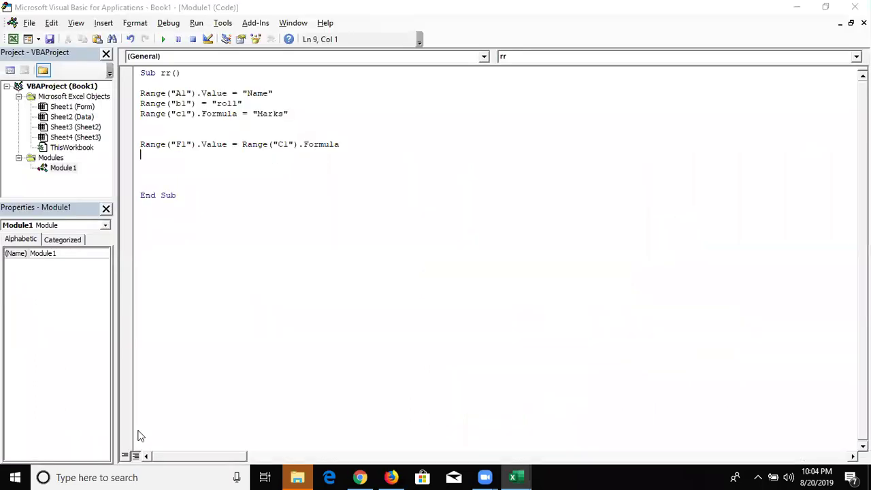
key("alt+F11")
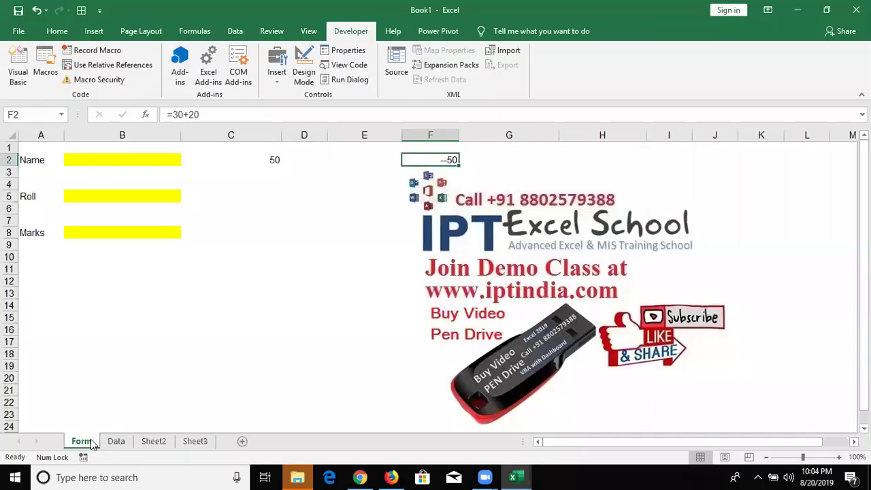
key("alt+F11")
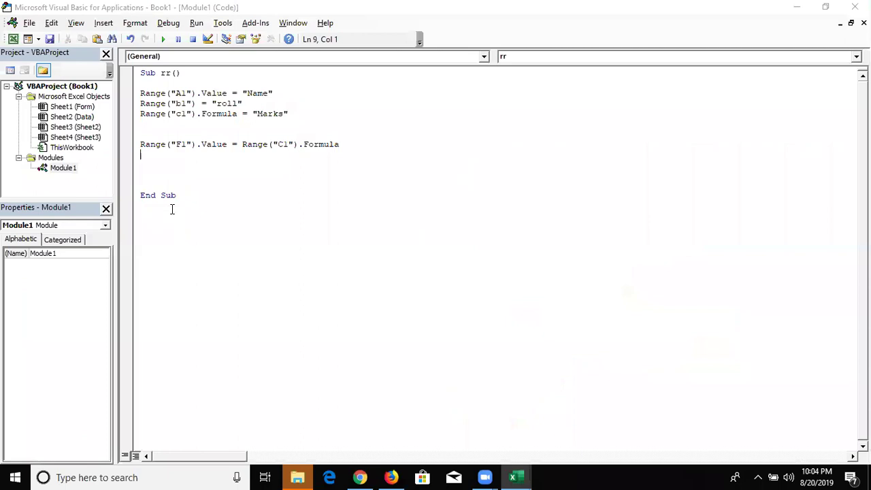
key("Return")
key("Return")
Step: Start the statement Sheets("Data").Range("a1").V in the rr macro, fixing typos
type("s")
key("BackSpace")
type("sheets")
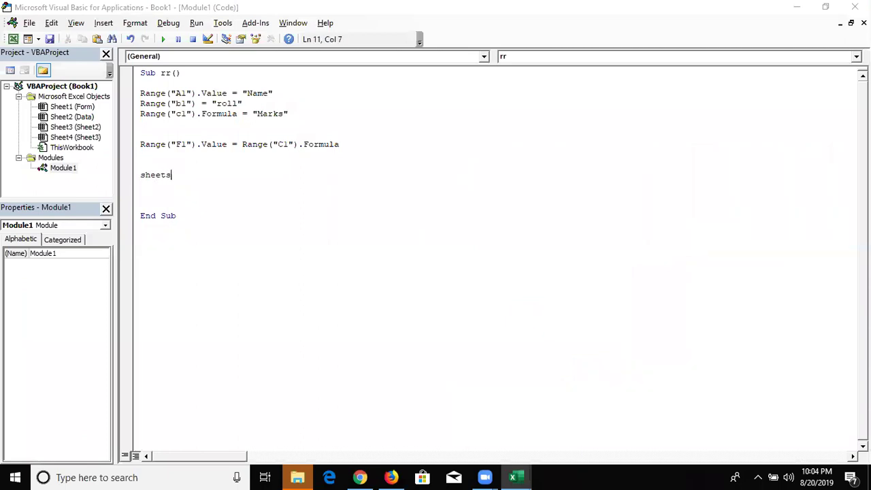
type("(\"Data\"")
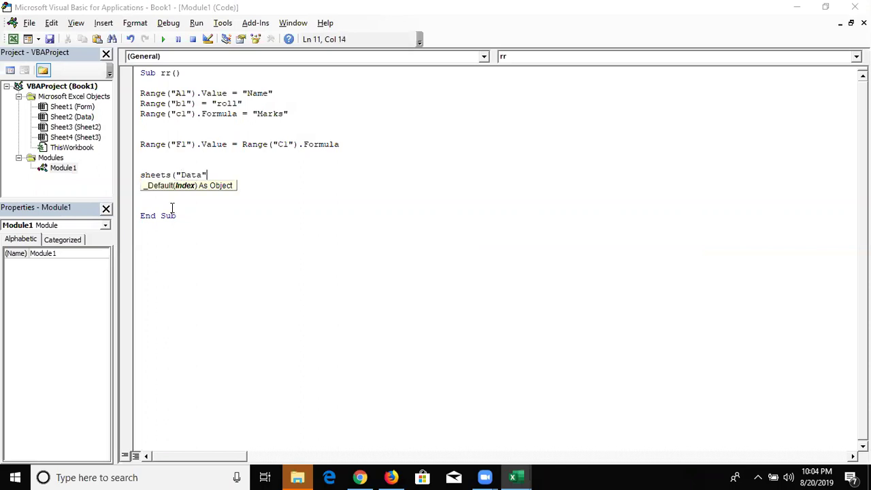
type(").a")
key("BackSpace")
key("BackSpace")
type(".c")
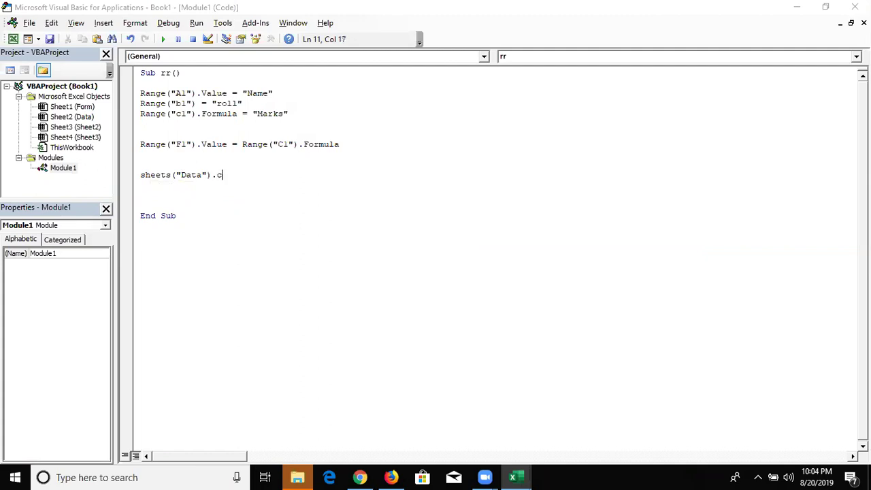
key("BackSpace")
type("range(\"")
type("a1\").v")
key("Return")
Step: Complete it as .Value = Sheets("form").Range("A1").Value and move to the F1 formula line
key("BackSpace")
key("Left")
key("Left")
key("Right")
key("Right")
type("alue")
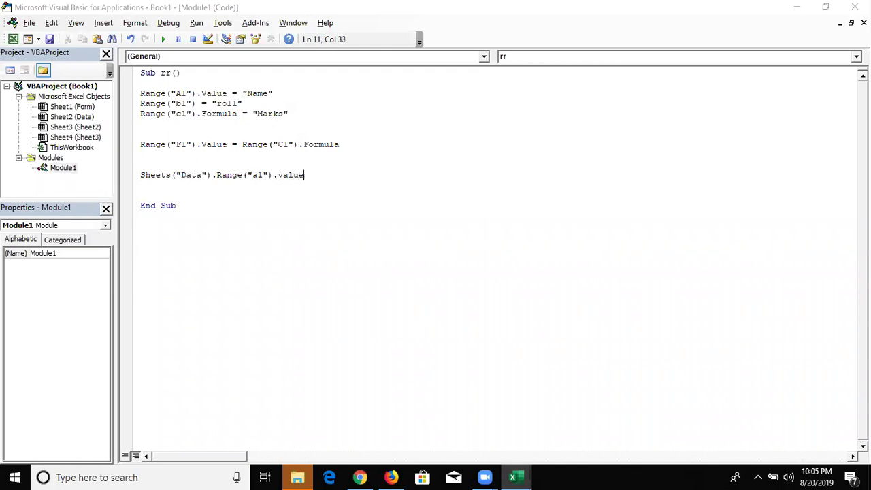
type("=sheet")
type("s(\"form\").range(\"A1")
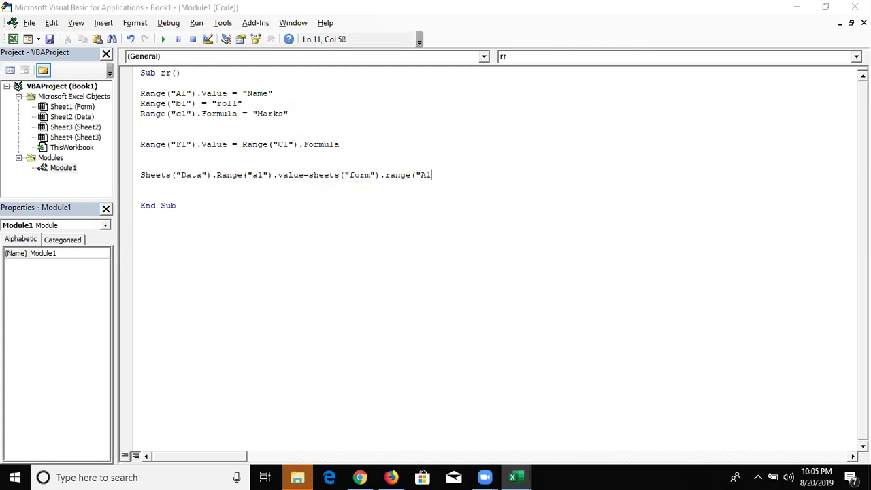
type("\").v")
type("alue")
key("Return")
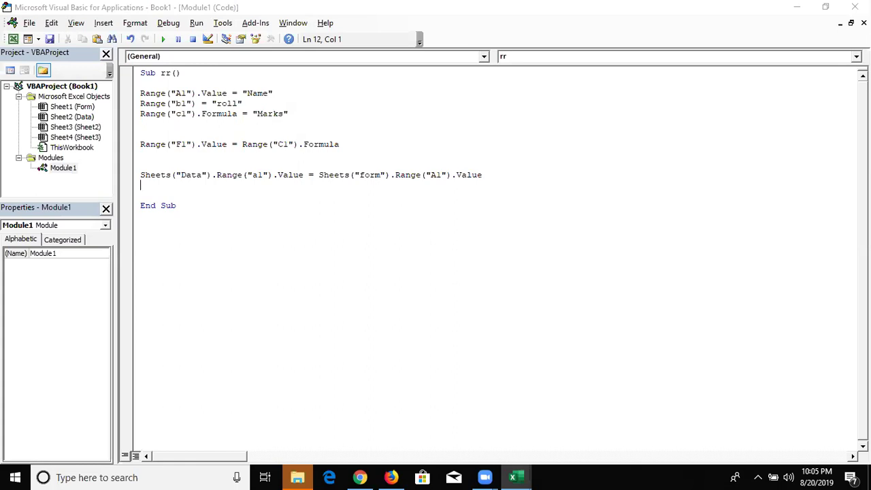
left_click(340, 144)
key("Left")
key("Left")
key("Left")
key("Left")
key("Left")
key("Left")
Step: Move to rr's copy line and highlight the Form sheet name in it
key("Left")
key("Left")
key("Left")
key("Down")
key("Down")
key("Down")
key("Left")
key("Left")
key("Left")
key("Left")
key("Down")
key("Down")
left_click(329, 175)
key("Left")
key("Left")
key("Left")
key("Left")
key("Left")
key("Left")
key("Left")
key("Left")
key("Left")
key("Left")
key("Left")
key("Left")
key("Left")
left_click(247, 242)
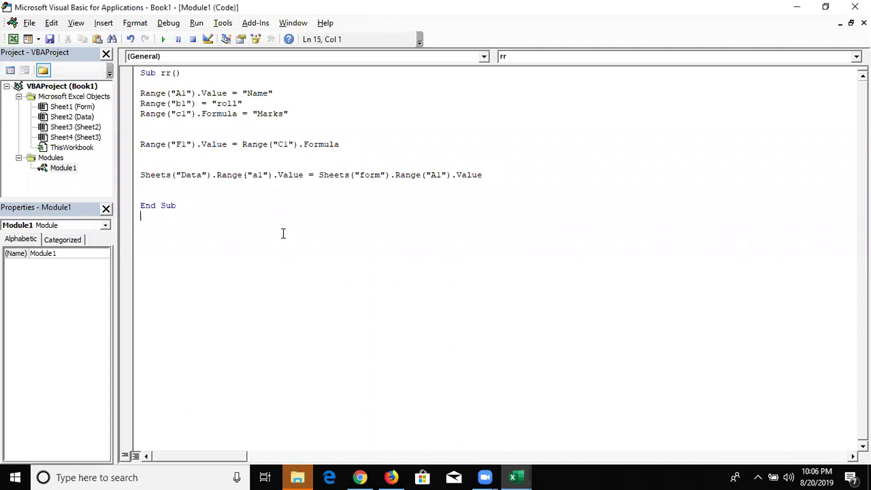
double_click(376, 175)
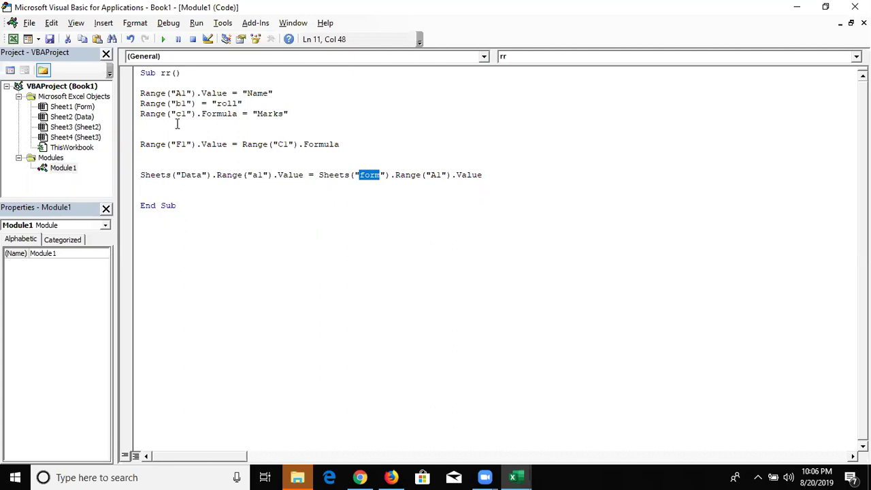
Step: Highlight the three header-writing Range lines and the word Formula on the F1 line
left_click_drag(140, 94, 315, 114)
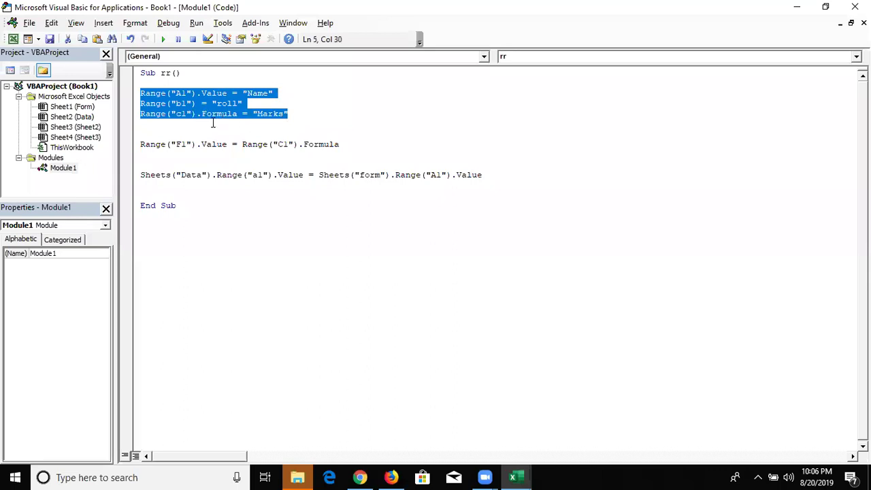
left_click(280, 162)
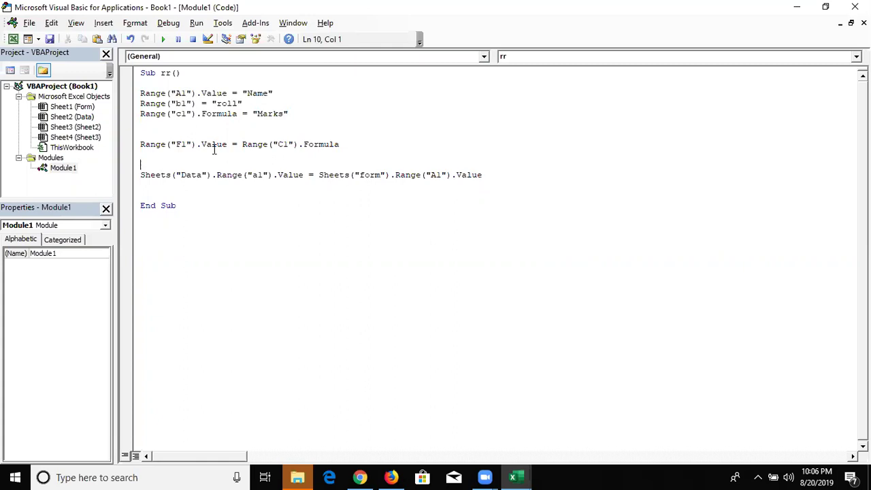
left_click(135, 147)
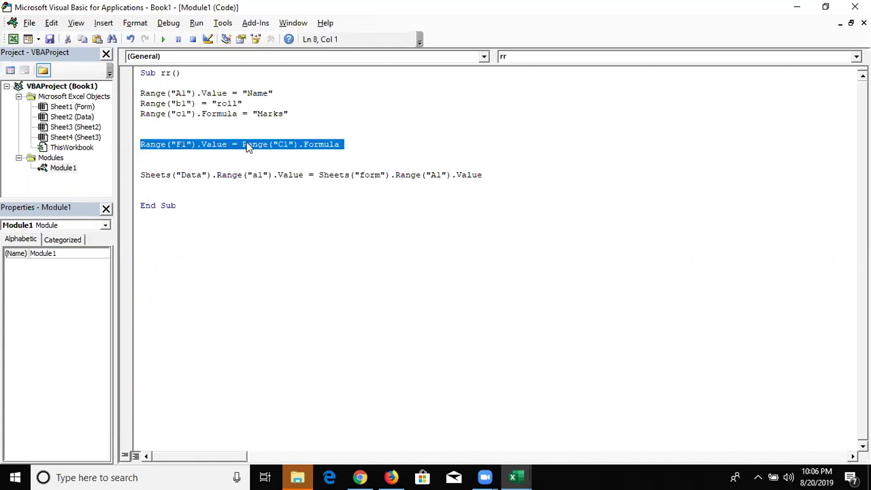
double_click(325, 151)
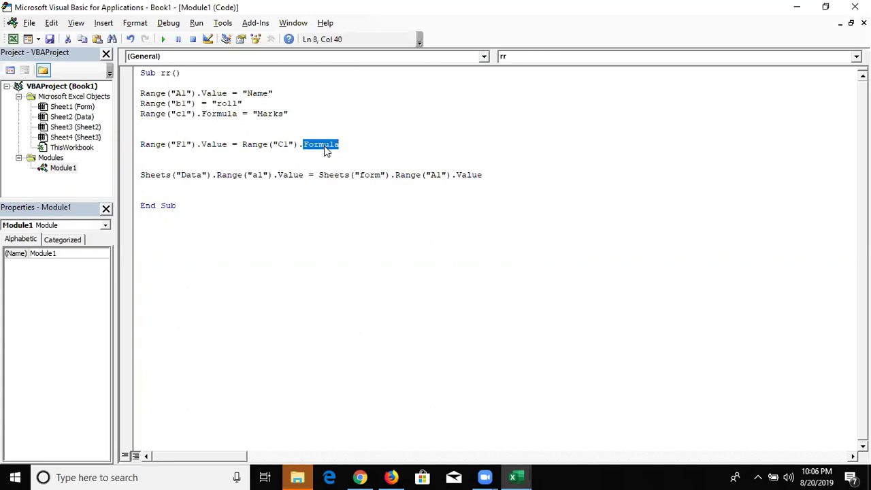
left_click(221, 152)
Step: Highlight the Data destination and Form source halves, then set a breakpoint on the copy line
left_click_drag(308, 175, 139, 175)
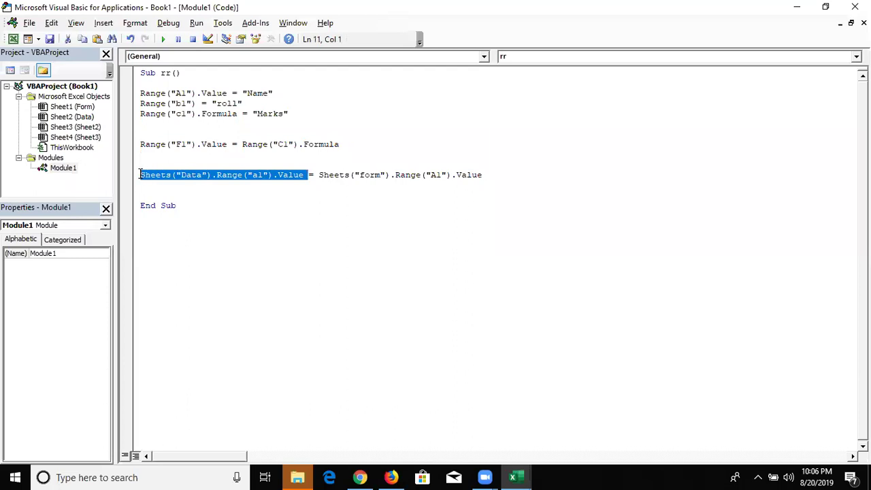
left_click(318, 175)
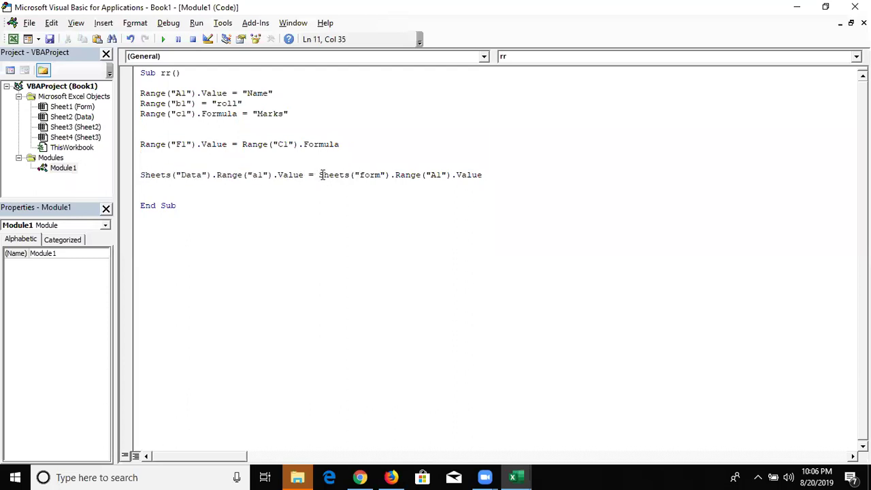
left_click_drag(318, 175, 485, 175)
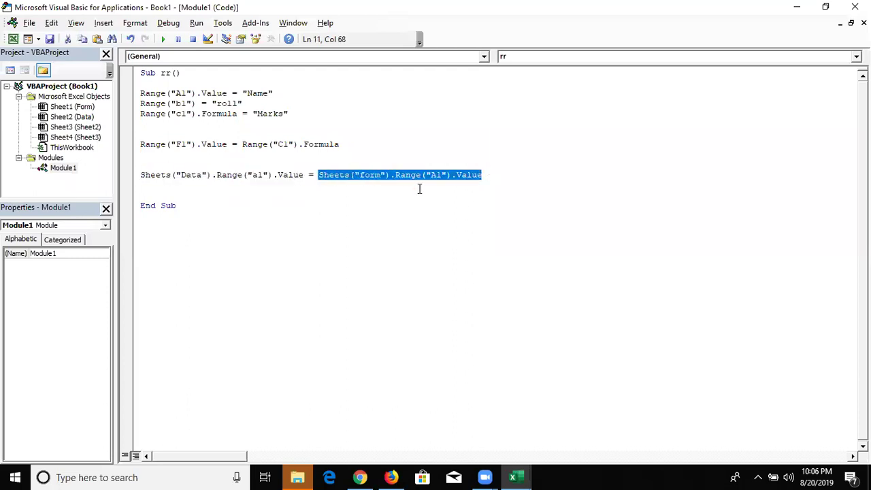
left_click(133, 175)
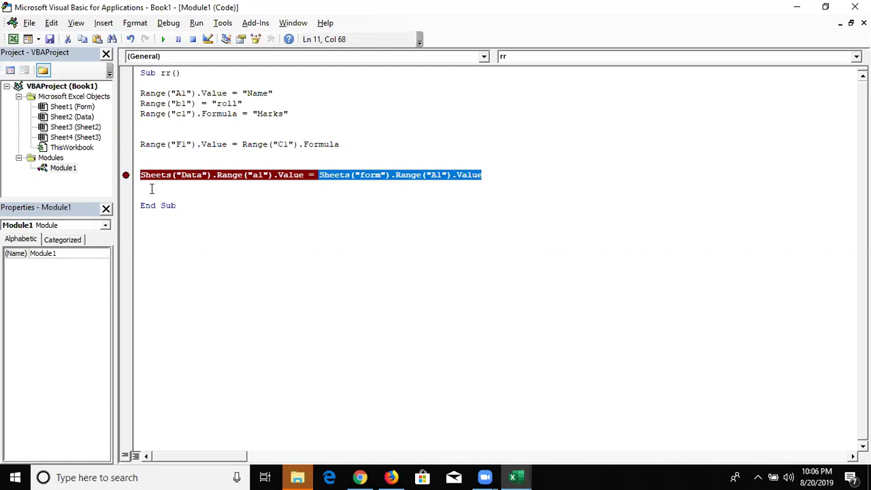
Step: Clear the breakpoint and prefix the first Sheets reference with Workbooks("book1.xlsm")
left_click(131, 178)
left_click(143, 177)
type("sheets")
key("BackSpace")
key("BackSpace")
key("BackSpace")
key("BackSpace")
key("BackSpace")
key("BackSpace")
type("workbooks(")
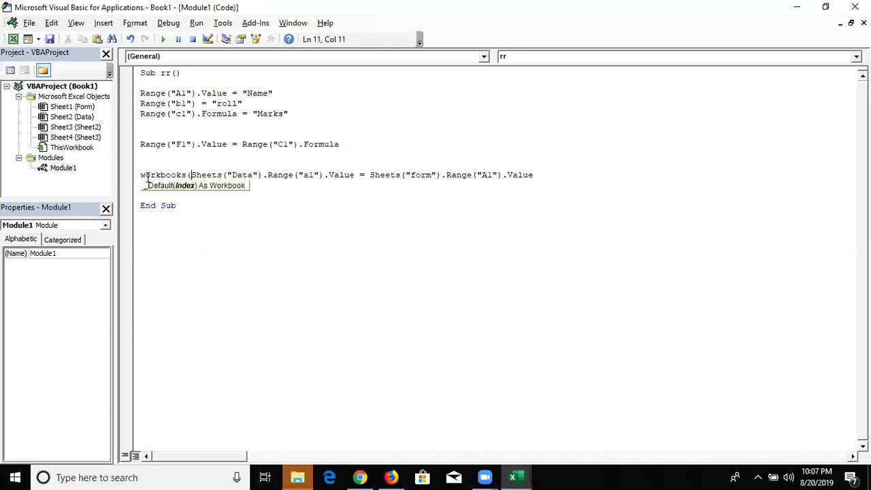
type("\"book1")
type("xlsx\")")
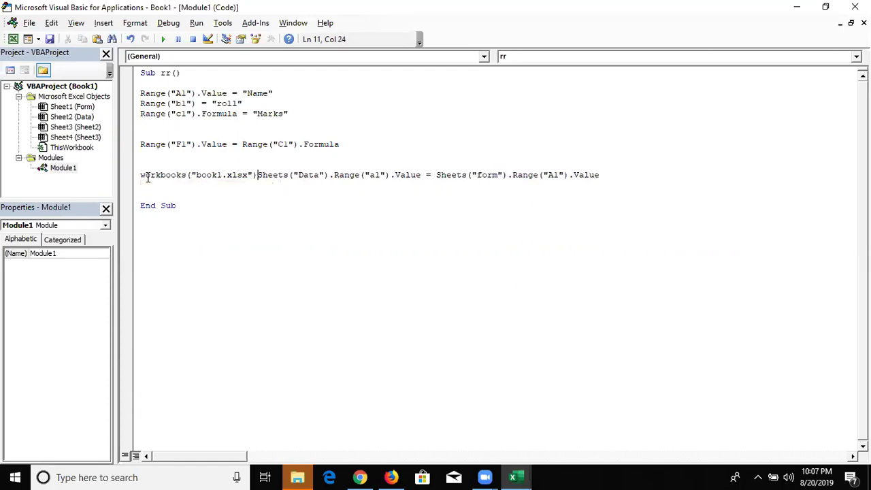
type(".")
key("Left")
key("Left")
key("Left")
key("BackSpace")
type("m")
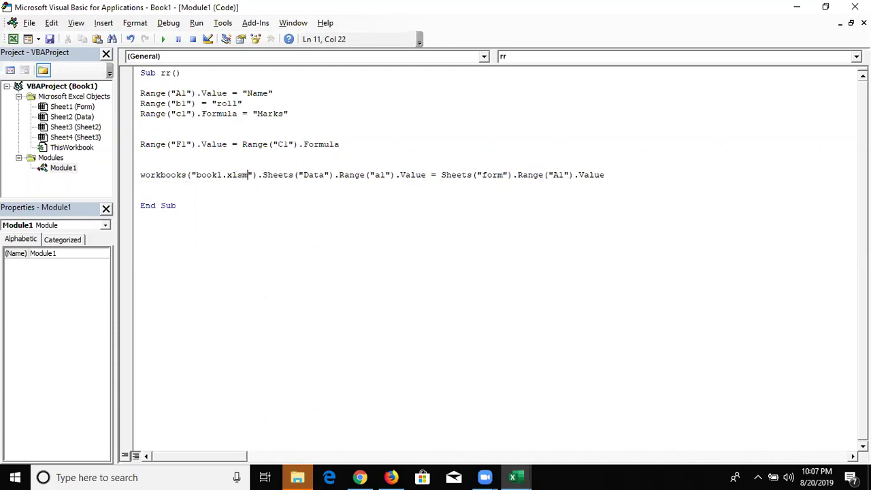
left_click(257, 204)
Step: Copy the Workbooks("book1.xlsm") prefix and paste it before the Form sheet reference
left_click(253, 175)
left_click_drag(253, 175, 140, 175)
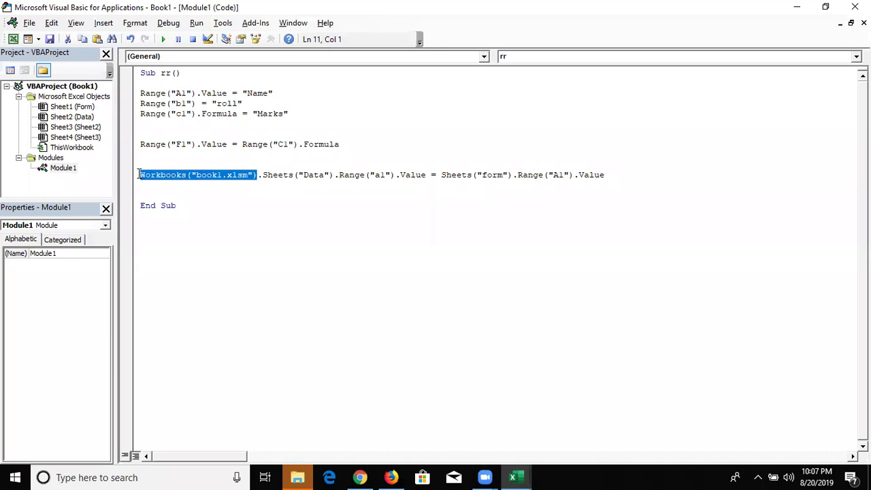
key("Left")
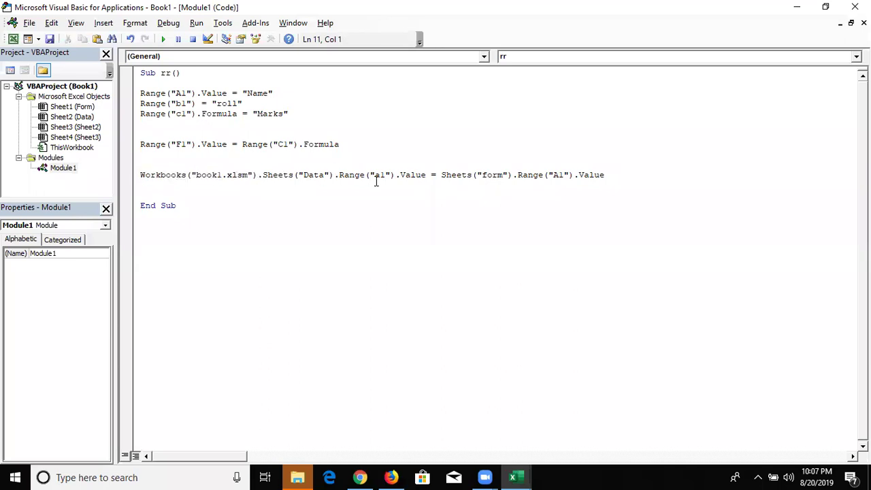
left_click(441, 175)
key("ctrl+v")
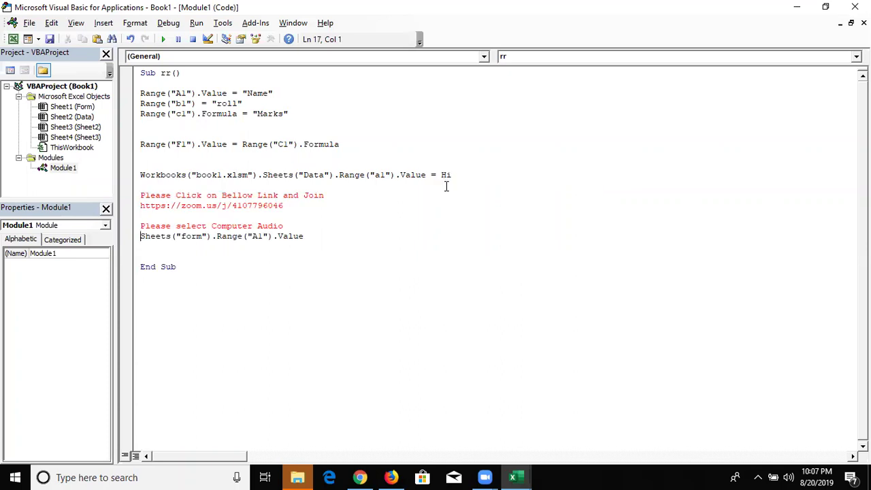
key("ctrl+z")
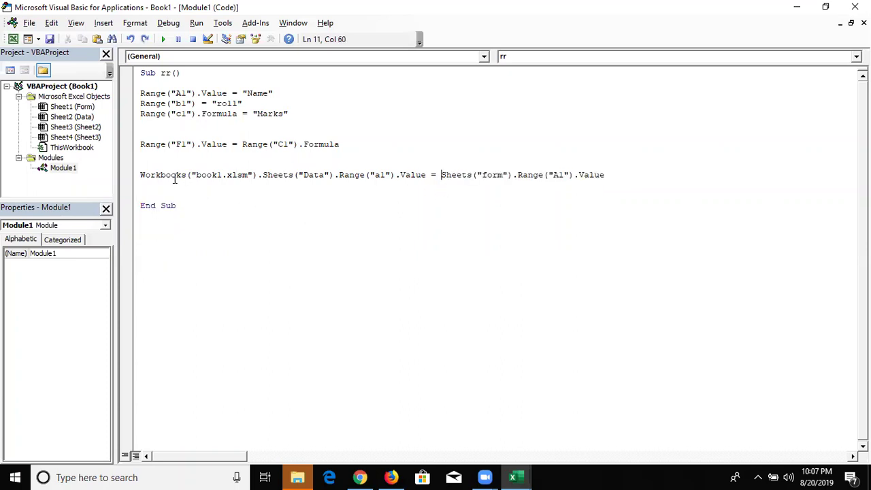
left_click_drag(141, 175, 263, 177)
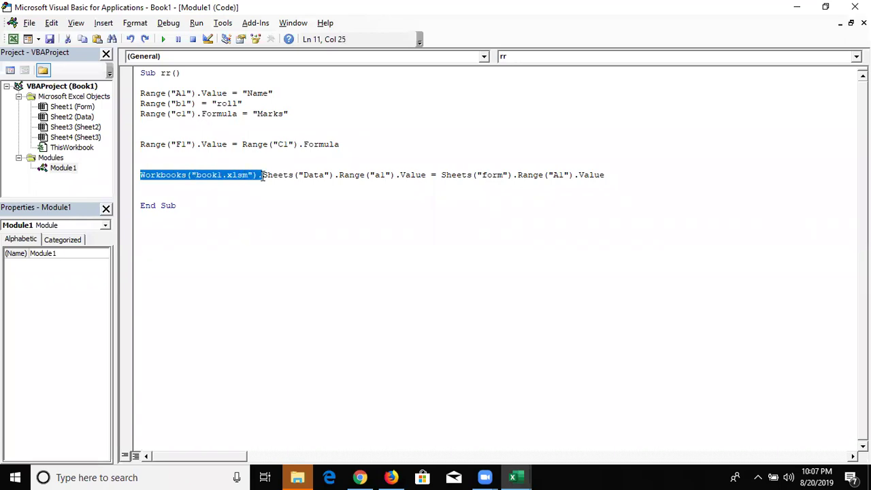
key("ctrl+c")
left_click(441, 176)
key("ctrl+v")
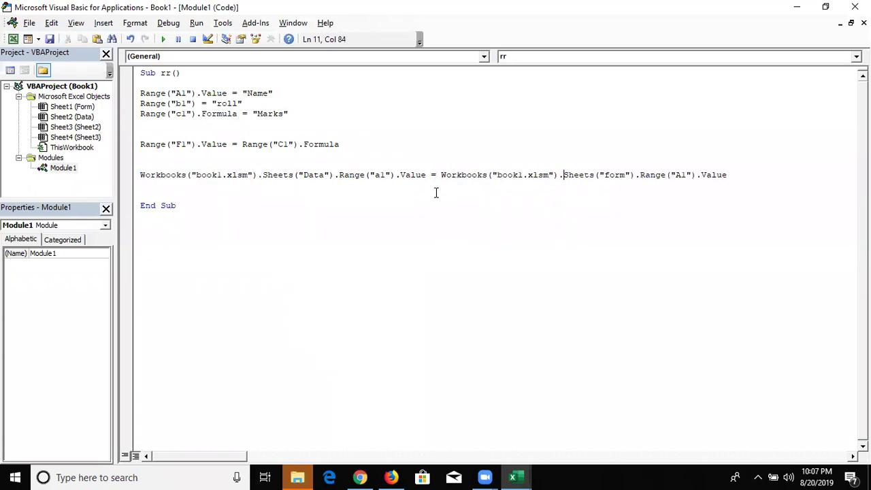
Step: Add an empty Sub send() with its End Sub below the rr macro in Module1
left_click(427, 215)
type("sub ")
type("send()")
key("Return")
key("Return")
key("Return")
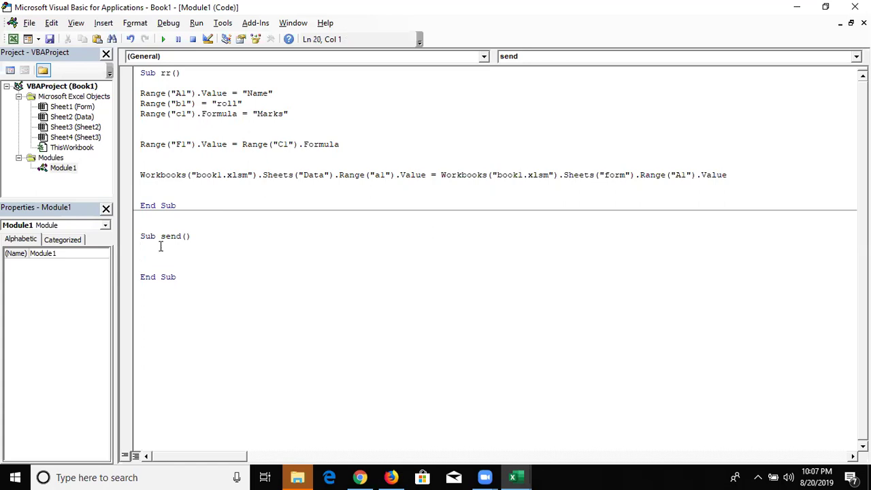
Step: Draw a Form Controls button below the Marks field and assign it the send macro
key("alt+Tab")
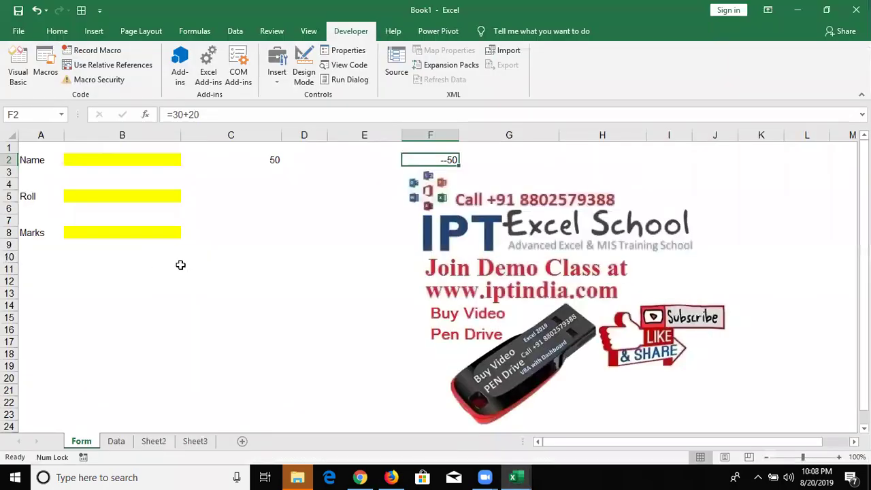
left_click(185, 257)
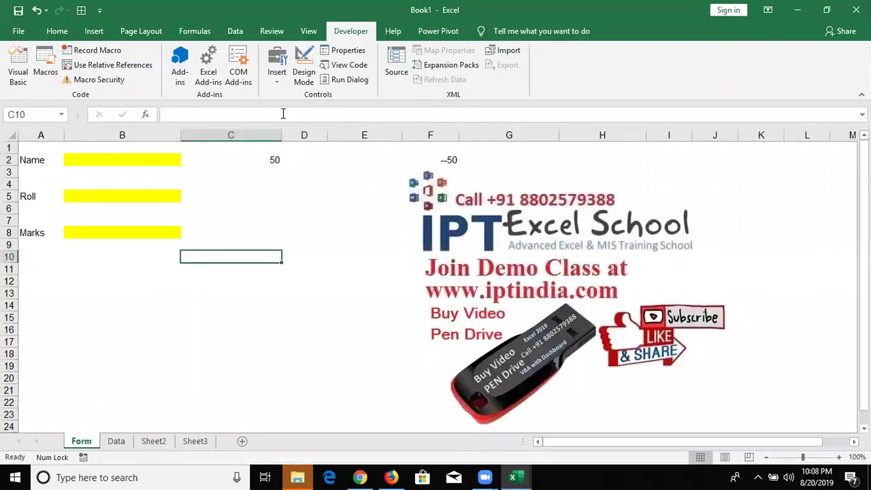
left_click(277, 68)
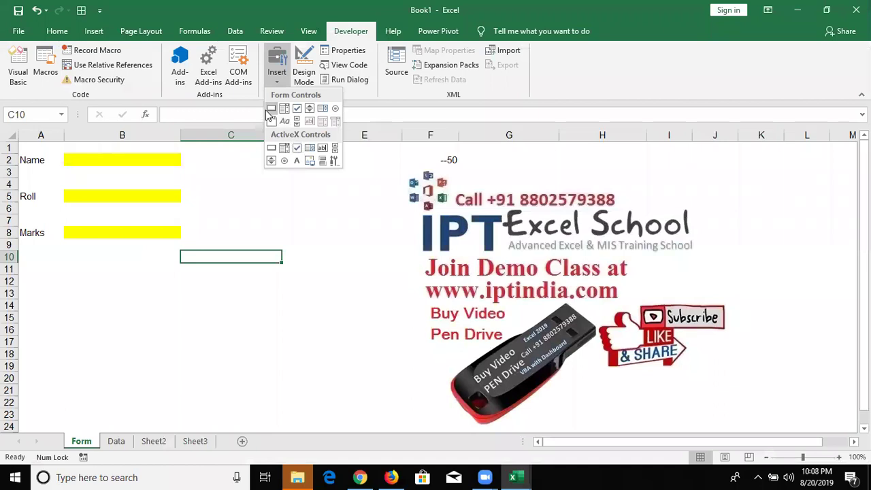
left_click(271, 109)
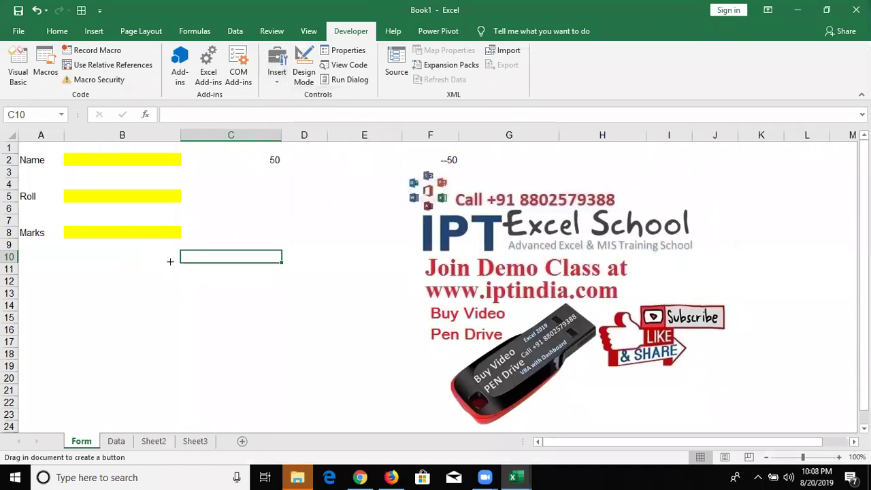
left_click_drag(171, 262, 289, 283)
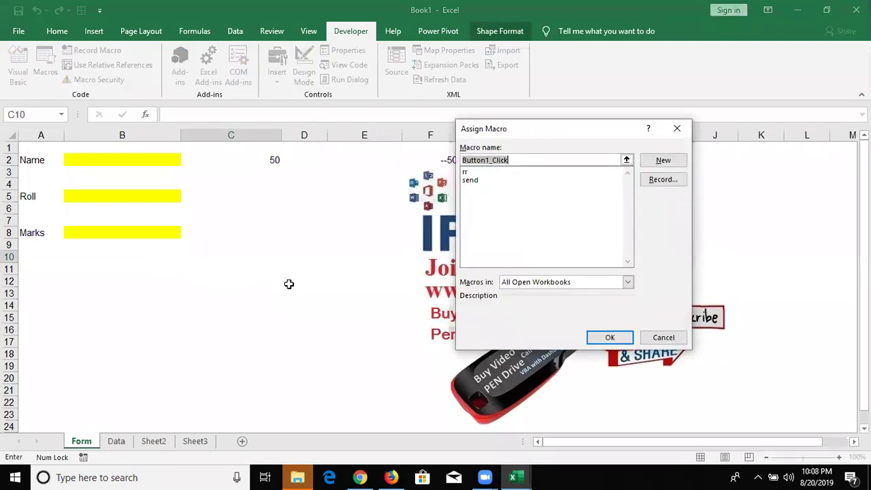
left_click(470, 180)
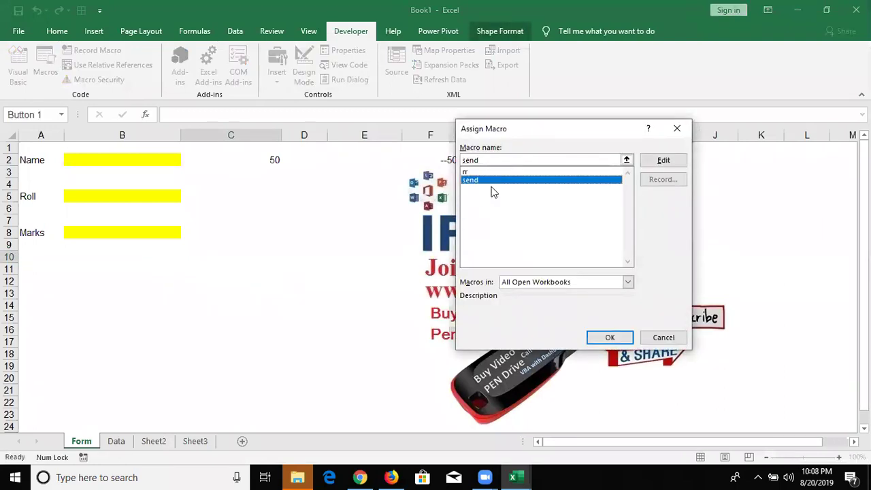
left_click(610, 338)
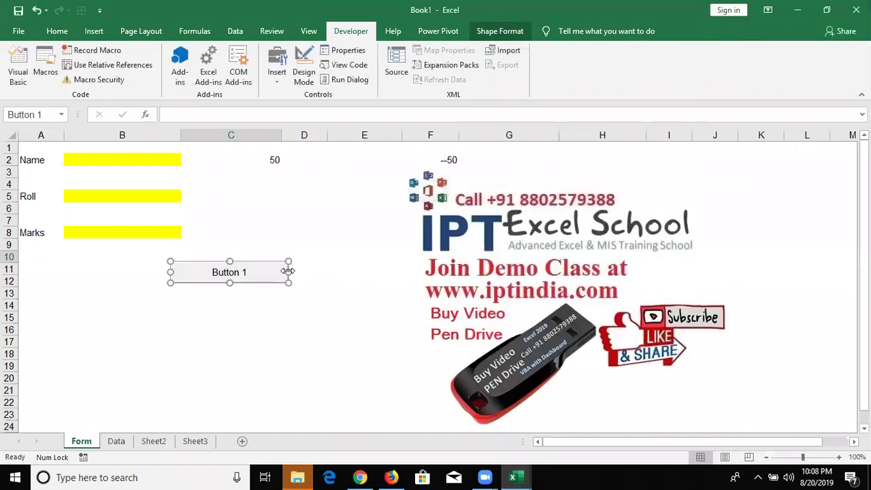
Step: Change the new button's caption to Save
left_click(275, 272)
key("Home")
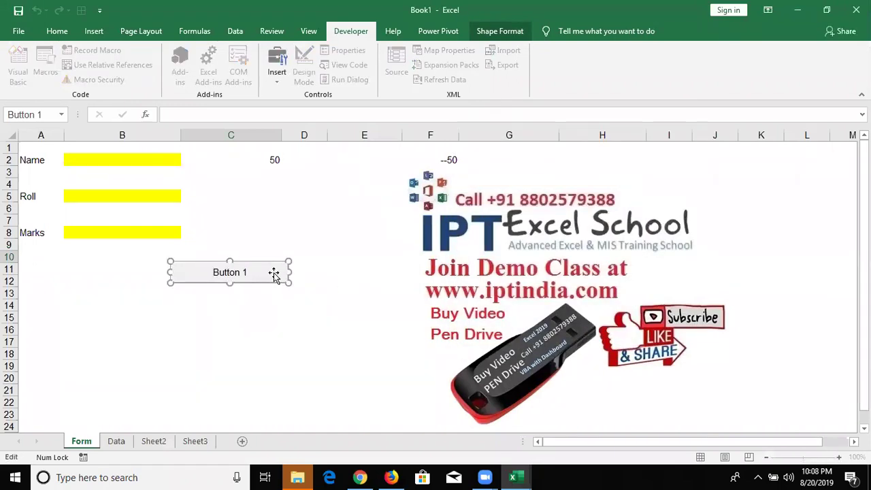
key("Delete")
key("Delete")
key("Delete")
key("Delete")
key("Delete")
type("Save")
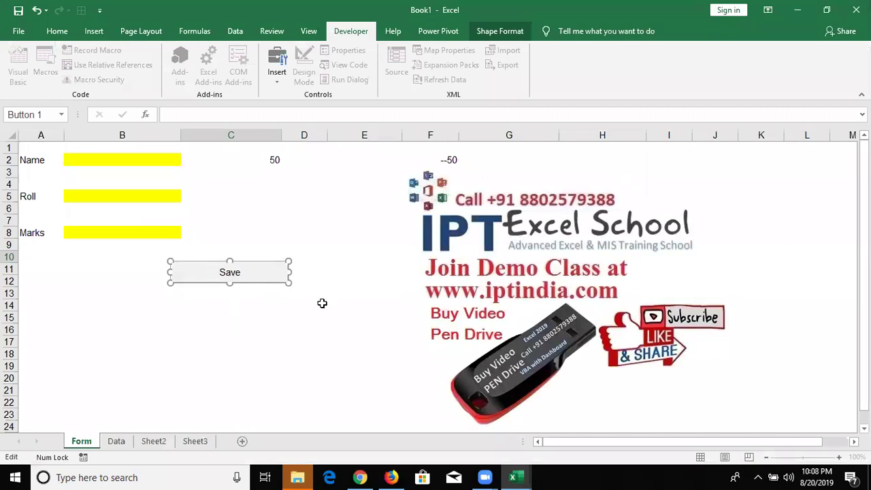
left_click(322, 303)
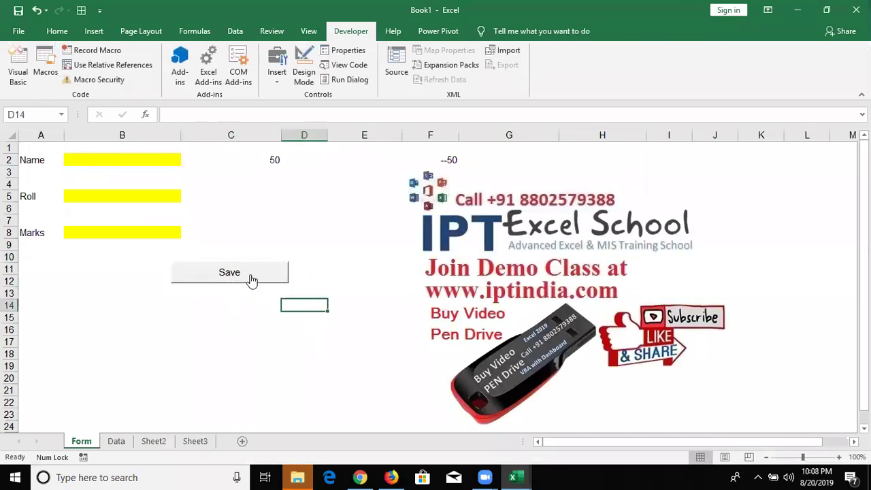
Step: Show the Data sheet and narrow its Time column C back to 8.00 width
left_click(104, 158)
left_click(111, 200)
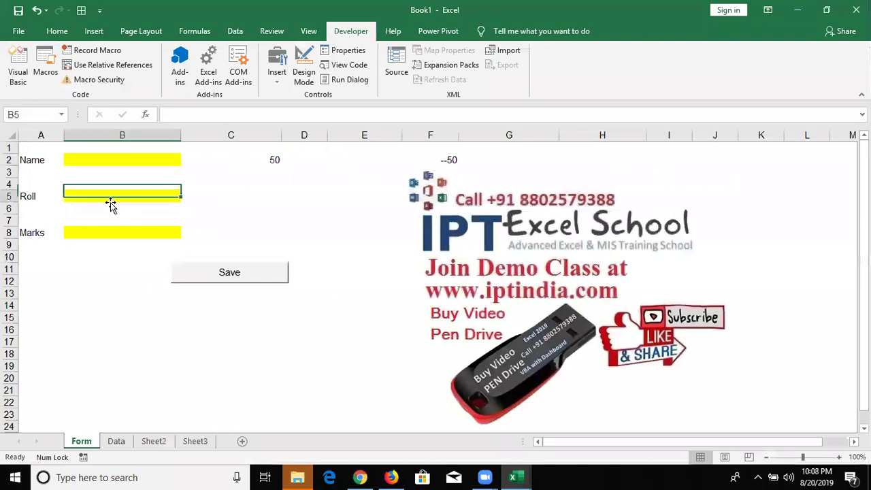
left_click(110, 233)
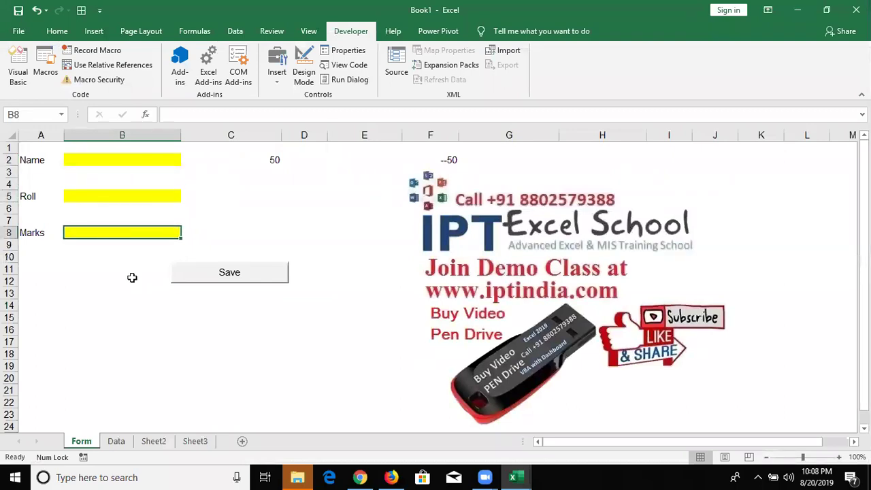
left_click(116, 443)
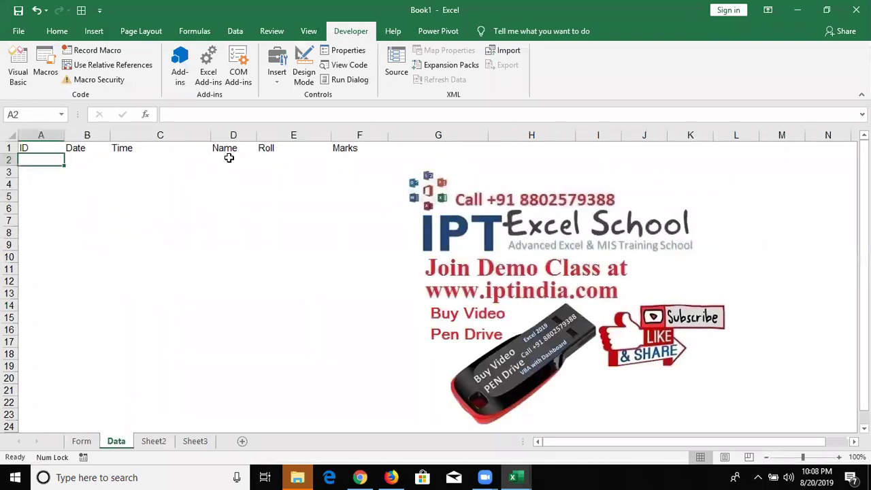
left_click_drag(229, 157, 344, 168)
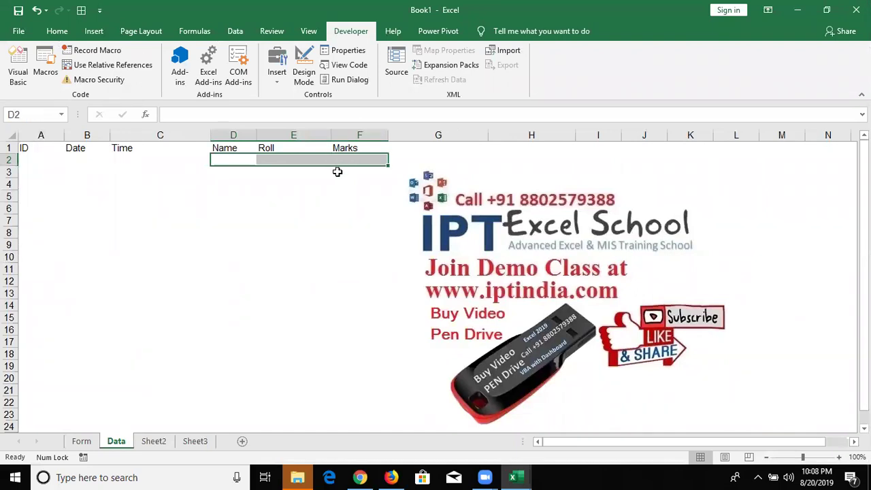
left_click(31, 158)
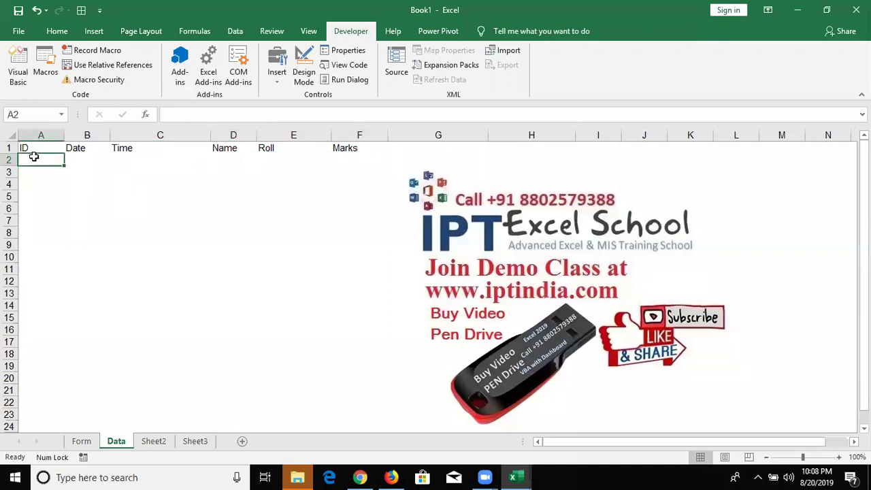
left_click(91, 157)
left_click(135, 161)
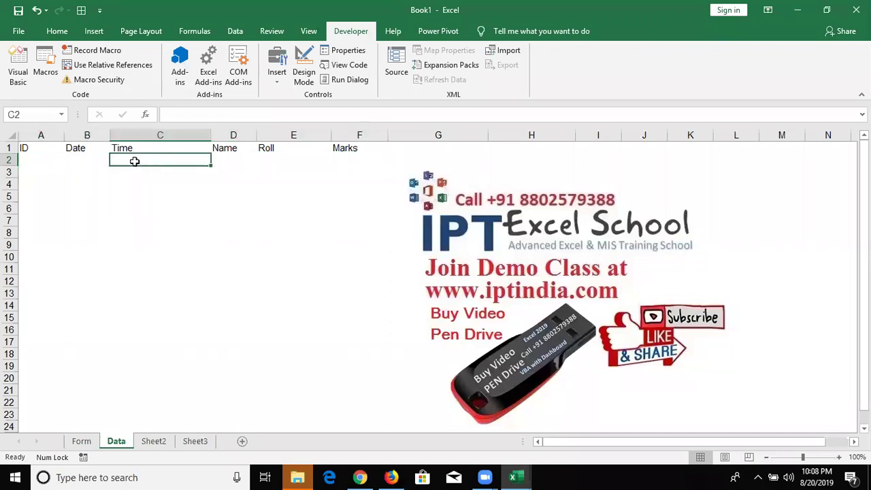
mouse_move(211, 136)
left_mouse_down()
mouse_move(156, 147)
mouse_move(166, 143)
left_mouse_up()
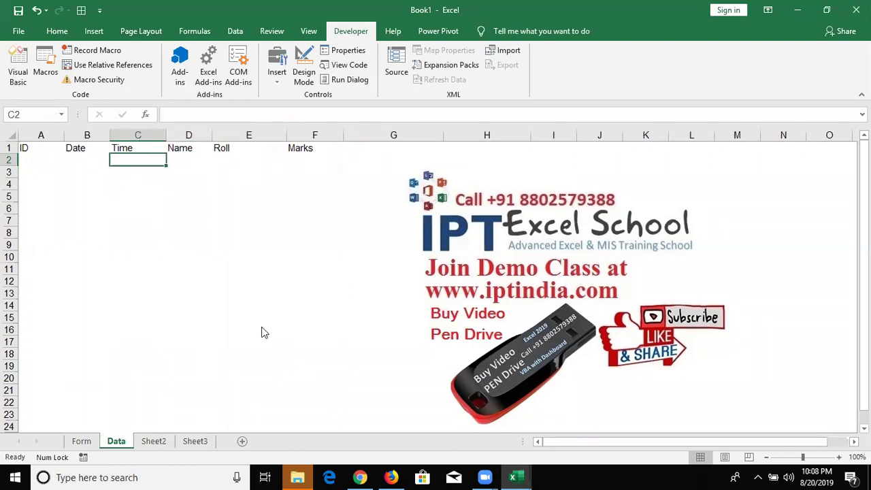
Step: Add blank lines inside Sub send() in the VBA editor
key("alt+Tab")
key("alt+Tab")
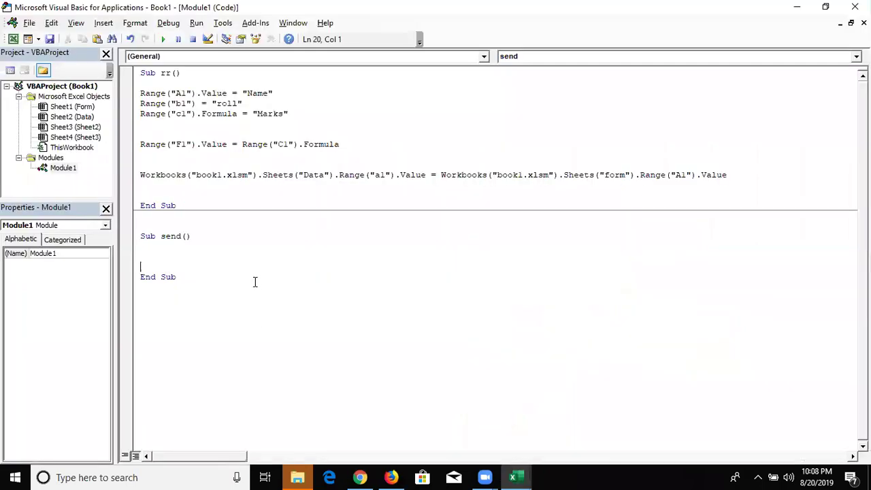
key("Return")
key("Return")
key("Up")
key("Up")
key("Up")
key("alt+Tab")
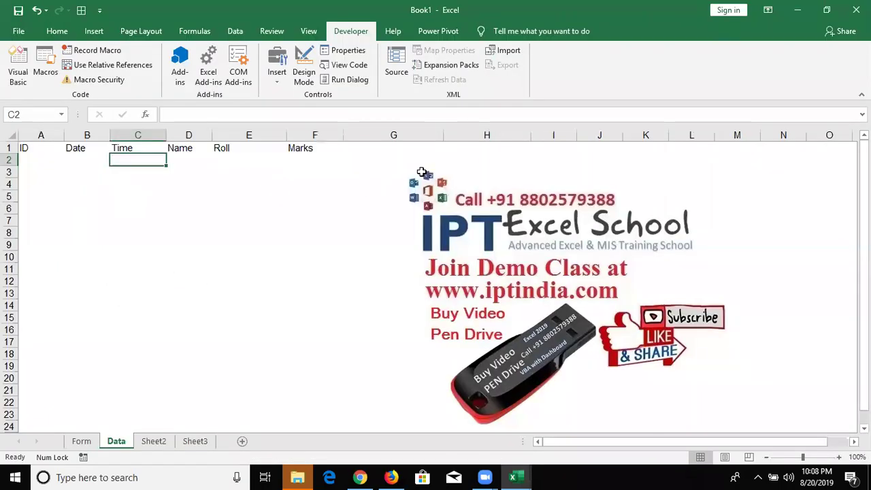
Step: Enter =MAX(A:A)+1 in Data sheet cell G2 to compute the next ID
left_click(385, 164)
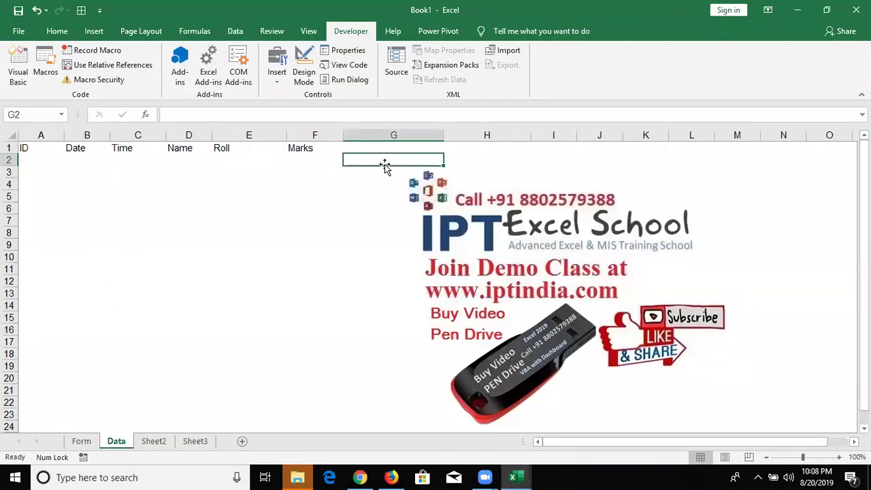
type("=max")
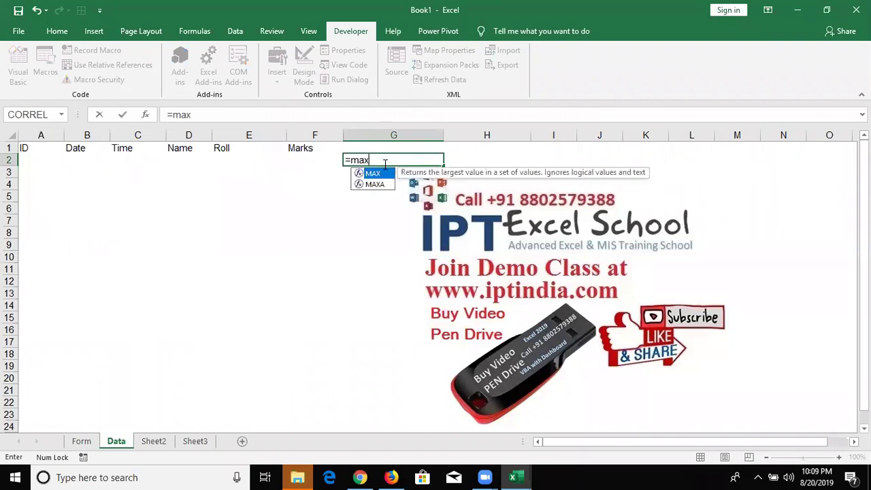
key("Tab")
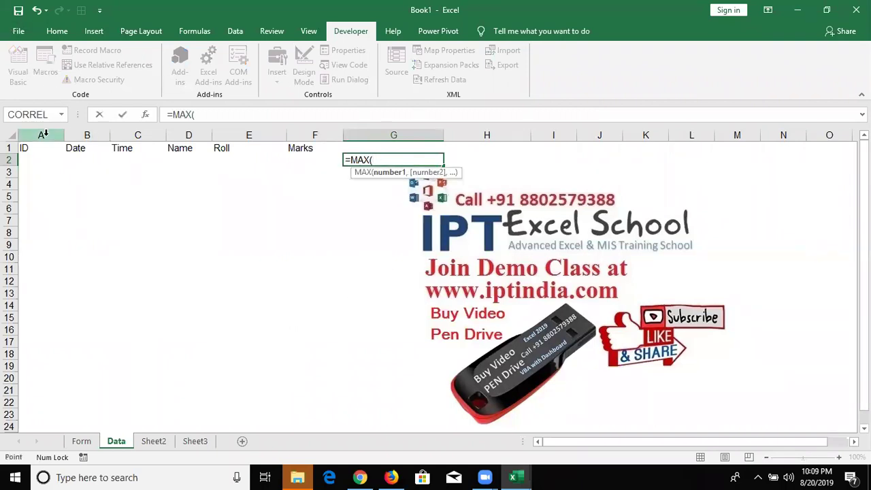
left_click(45, 134)
type(")+")
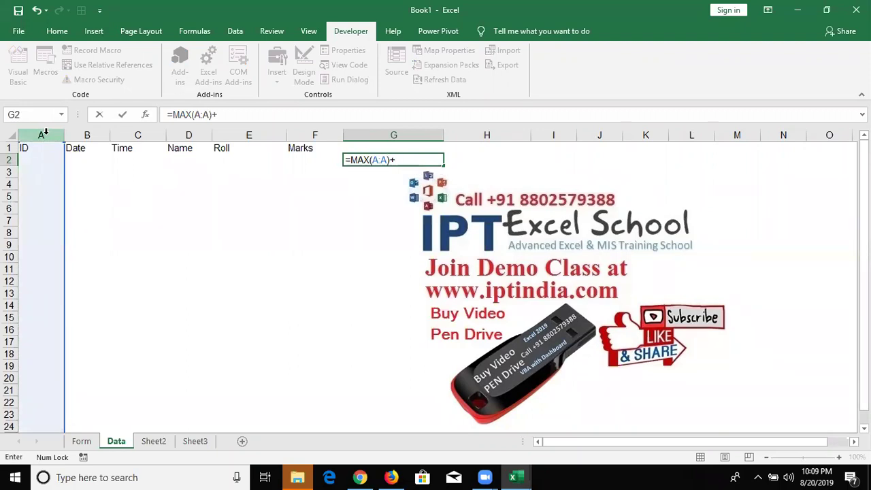
type("1")
key("Return")
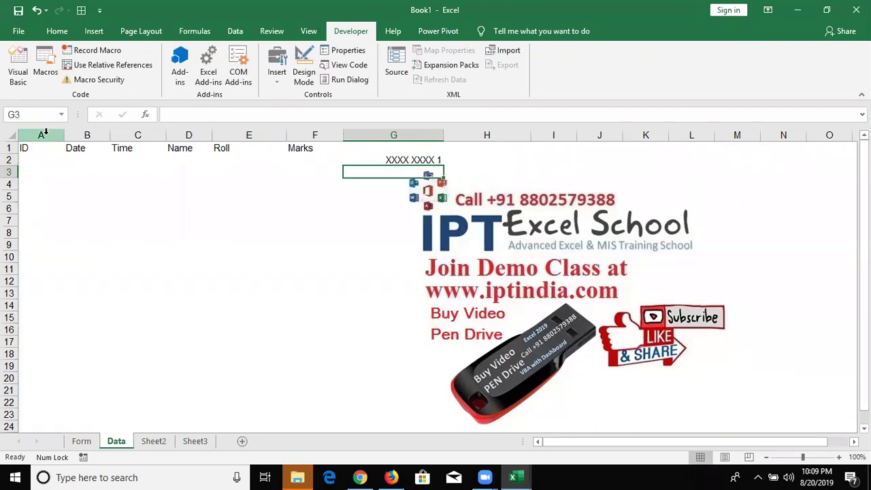
key("Up")
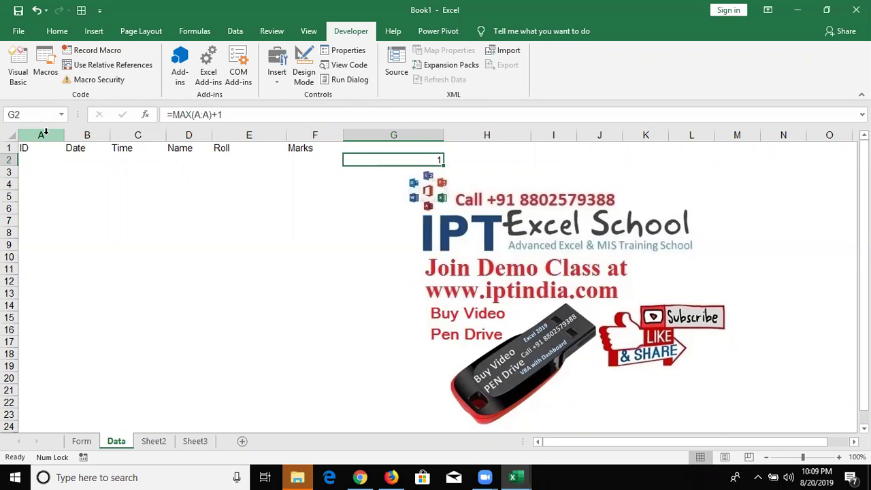
Step: Enter 1 as a test ID in A2 and apply number format to columns A–G
key("Left")
key("Left")
key("Left")
key("Left")
key("Left")
key("Left")
type("1")
key("Return")
key("Up")
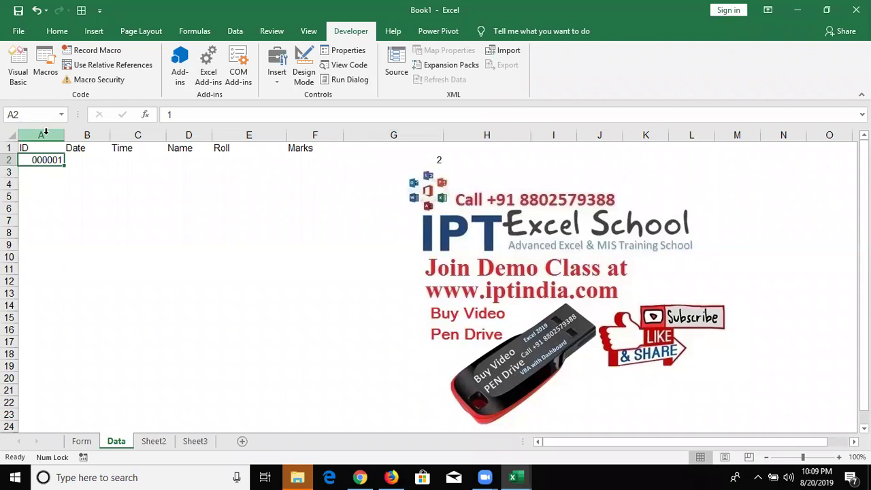
key("ctrl+space")
key("shift+Right")
key("shift+Right")
key("shift+Right")
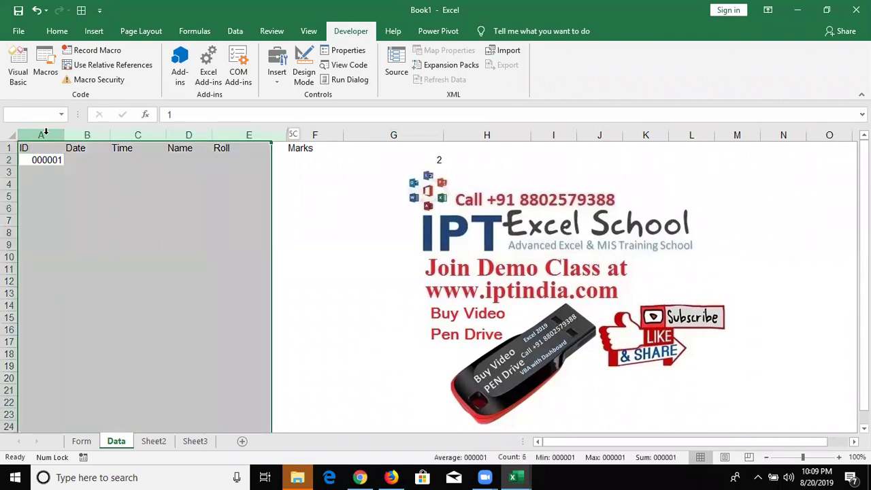
key("shift+Right")
key("shift+Right")
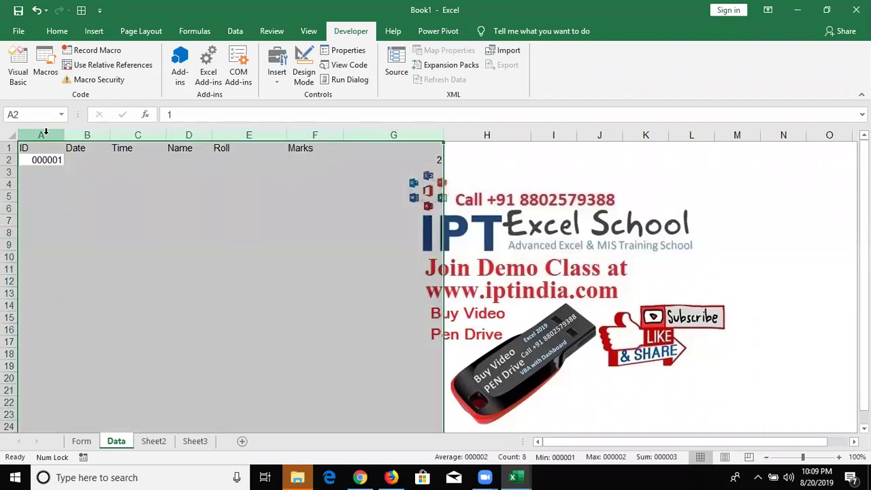
key("ctrl+shift+1")
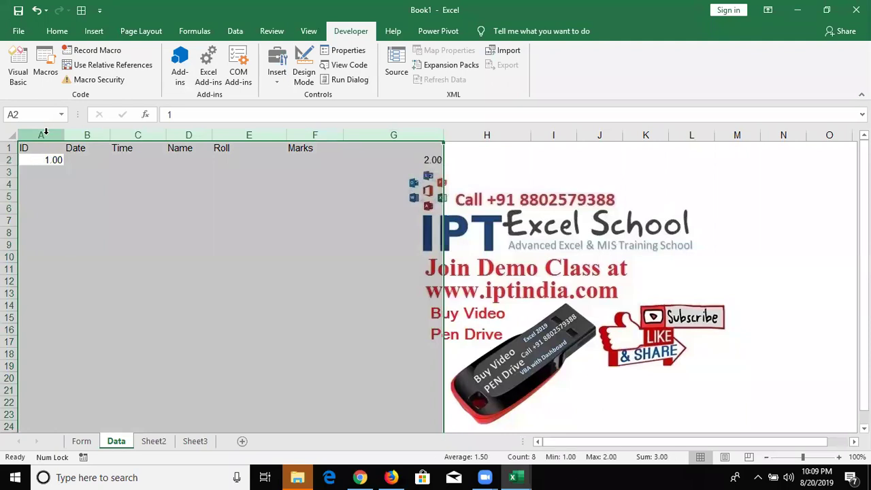
Step: Clear the A2:G2 test values, return to A2, and add an empty line in send
key("shift+BackSpace")
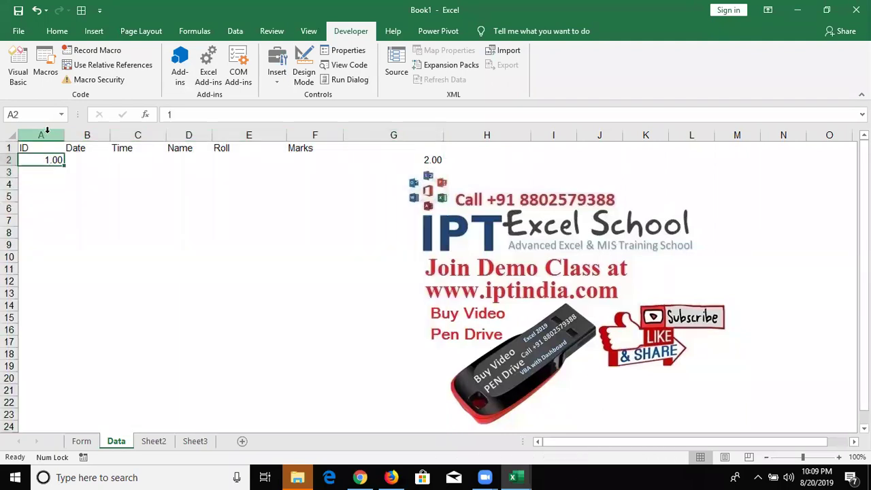
key("shift+Right")
key("shift+Right")
key("shift+Right")
key("shift+Right")
key("shift+Right")
key("shift+Right")
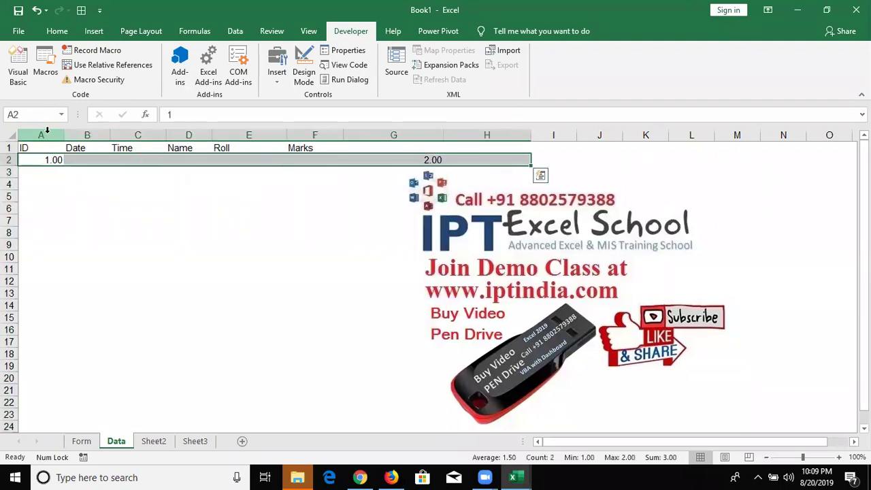
key("Delete")
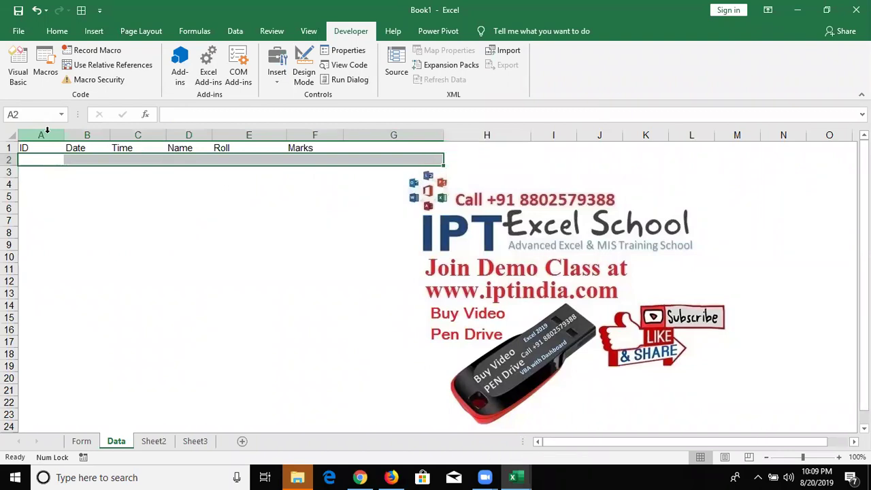
key("ctrl+a")
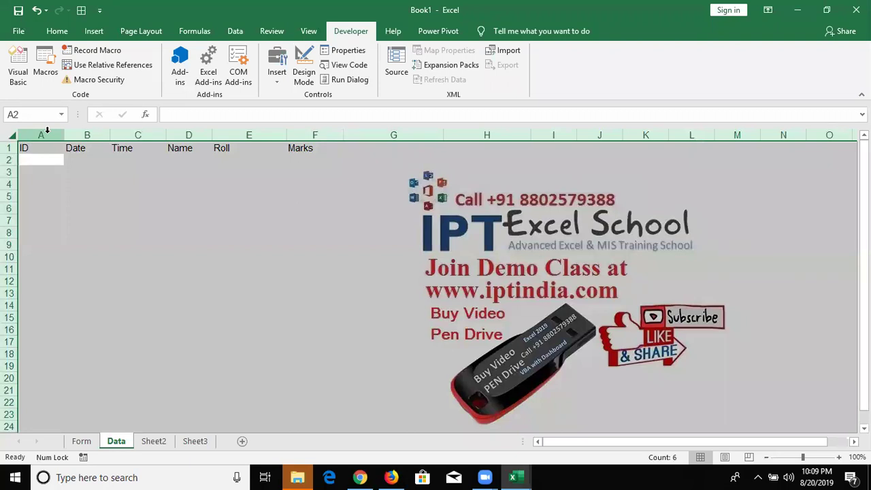
key("ctrl+Home")
key("Down")
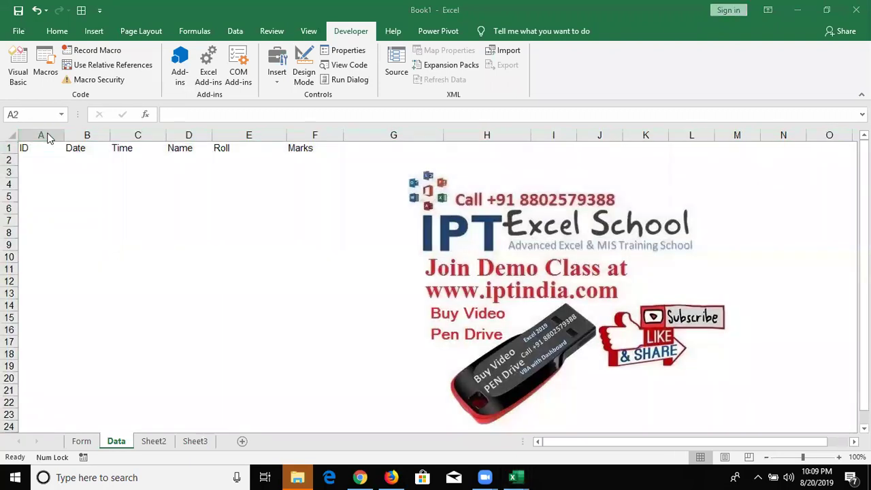
key("alt+F11")
key("Return")
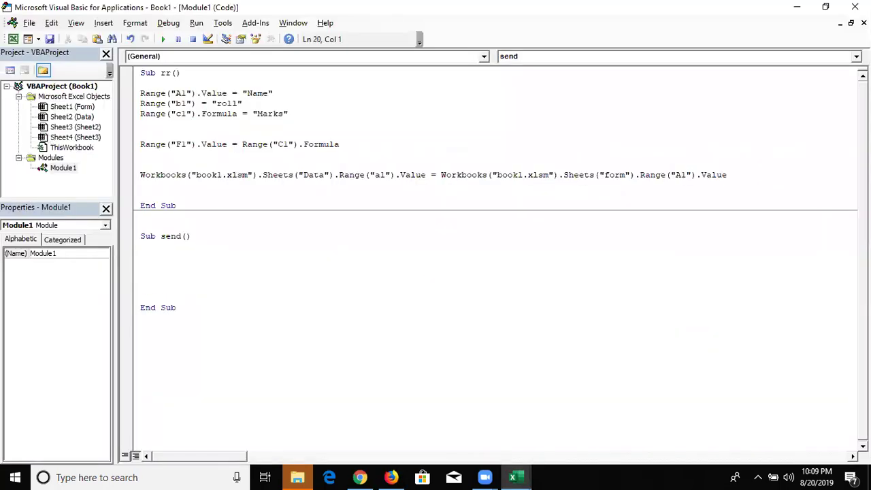
Step: Begin the statement ID = Application.WorksheetFunction.Max inside Sub send()
type("id")
type("sp")
key("BackSpace")
key("BackSpace")
type("mac(")
key("BackSpace")
key("BackSpace")
type("x(")
key("BackSpace")
key("BackSpace")
key("BackSpace")
type("application.wo")
key("Down")
key("Tab")
type(".")
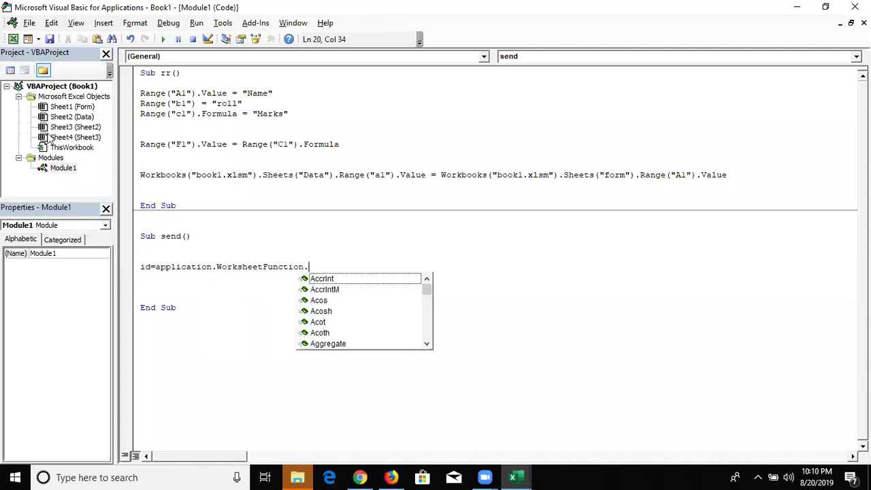
type("m")
key("Down")
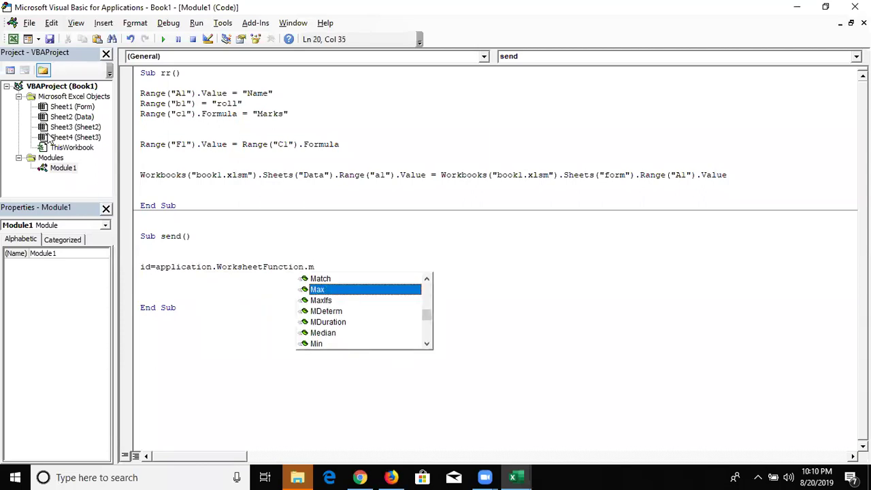
key("Tab")
Step: Finish it with (Sheets("Data").Range("A:A")) and return to the Excel workbook
type("(sheets")
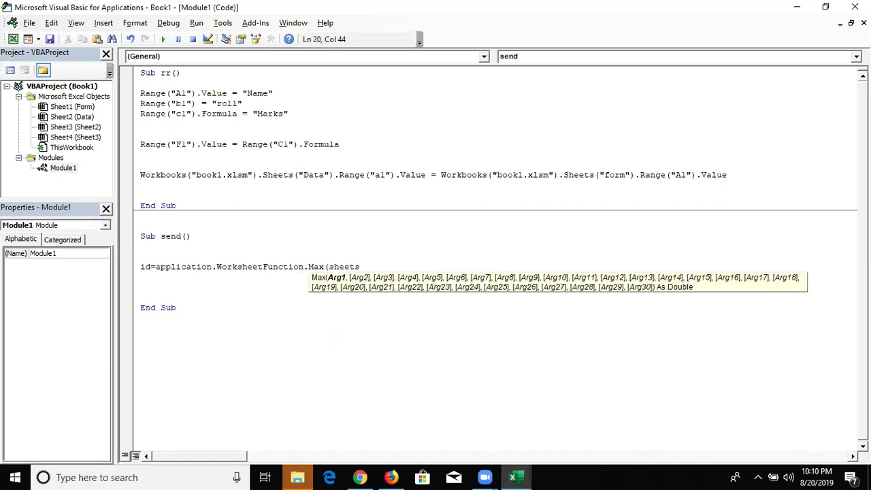
type("(\"Data\"")
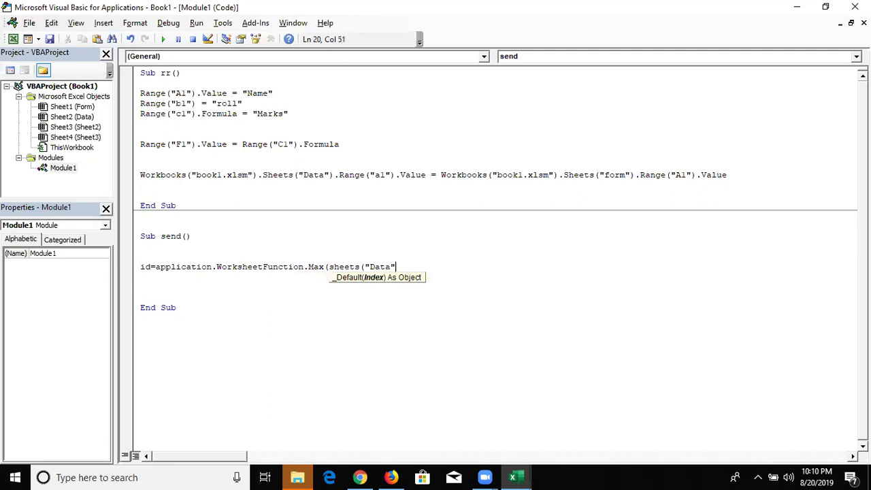
type(").range")
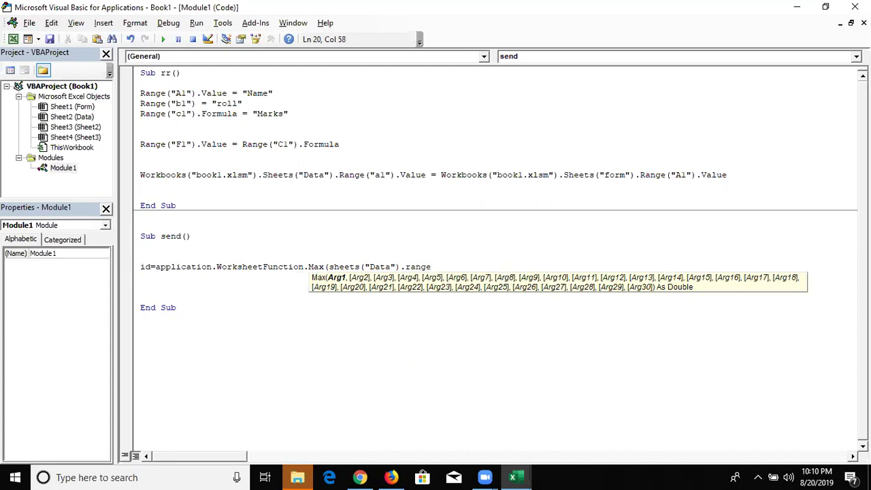
type("(\"A:A\"))")
key("Return")
key("Left")
key("Left")
key("Left")
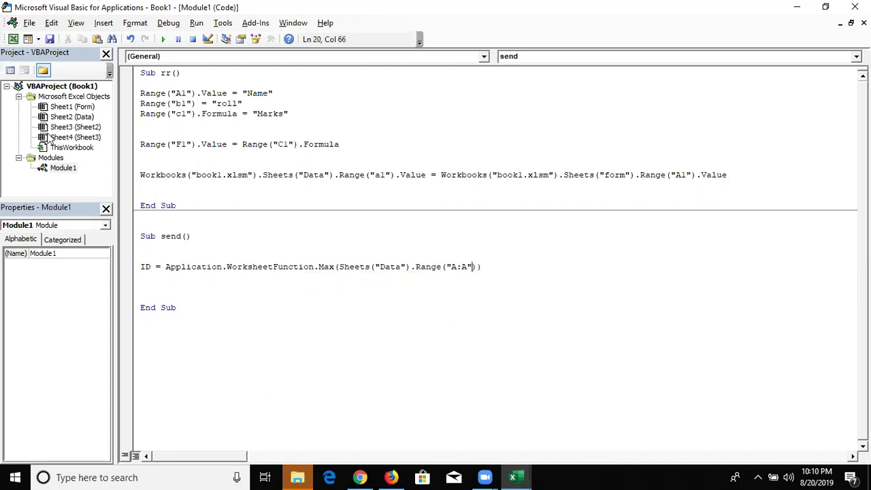
key("Down")
key("alt+F11")
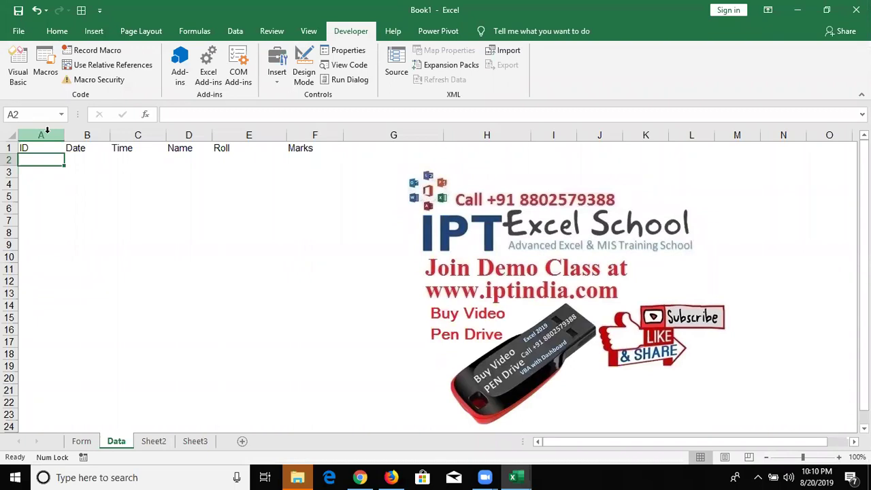
Step: Add blank lines below the ID statement in the send macro
left_click(47, 131)
key("shift+BackSpace")
key("alt+F11")
key("Down")
key("Up")
key("Up")
key("Up")
key("Down")
key("End")
key("Down")
key("Down")
key("Return")
key("Return")
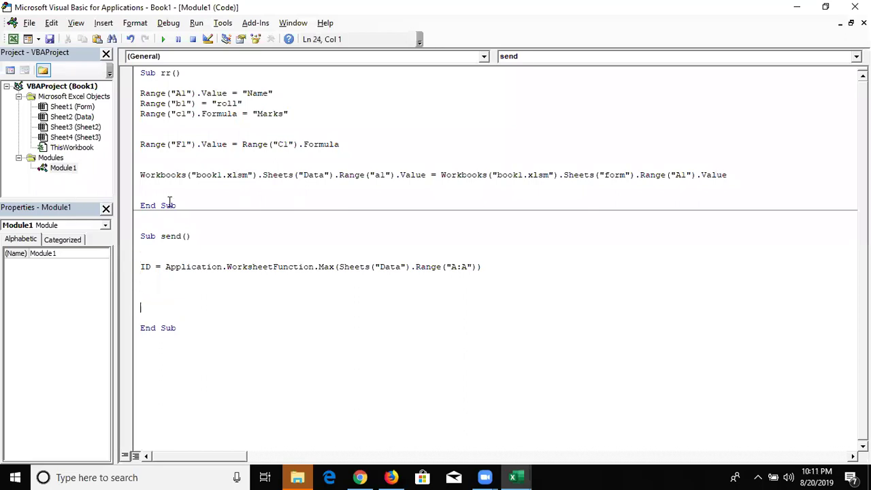
left_click(157, 286)
Step: Check cells A7 and A2 on the Data sheet, then return to the macro editor
key("alt+F11")
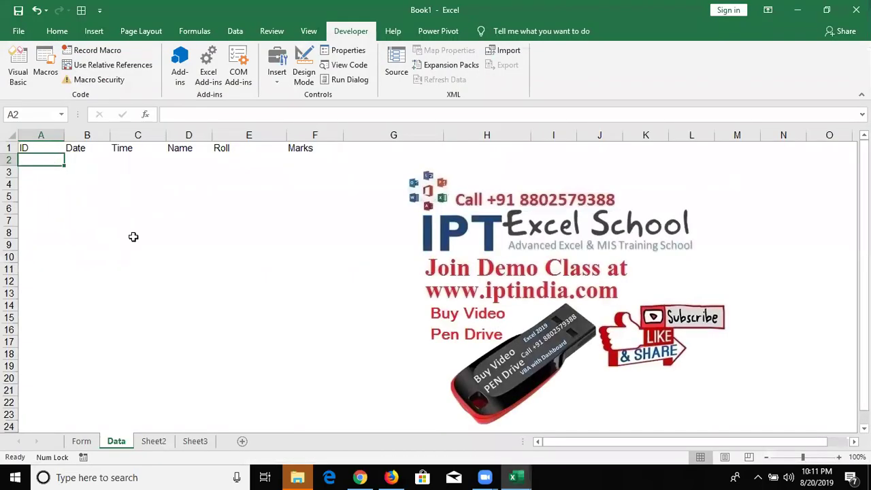
left_click(54, 218)
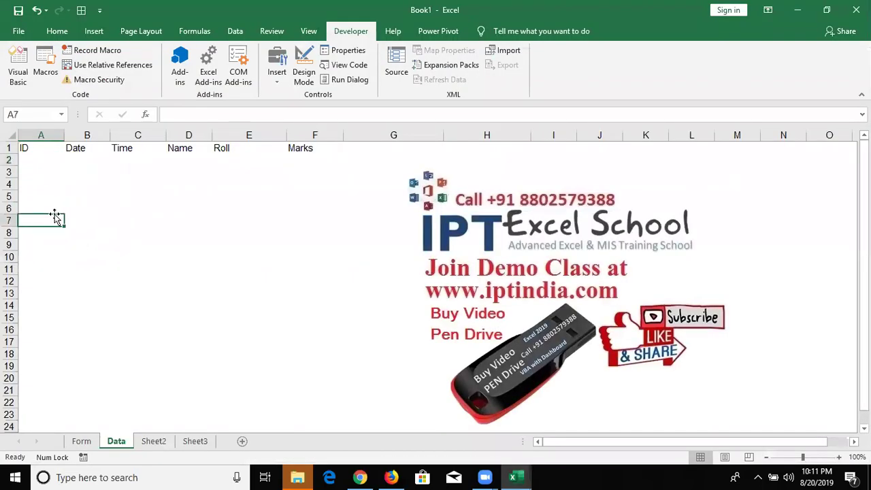
left_click(48, 161)
key("alt+F11")
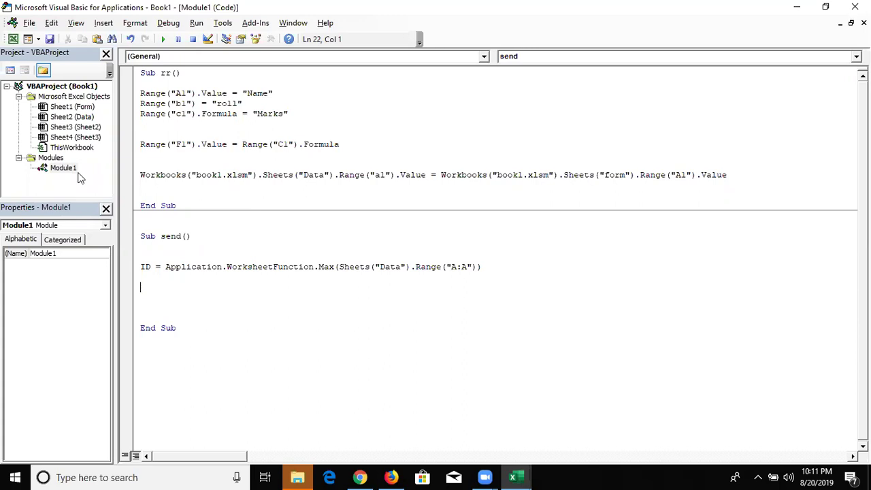
Step: Add Sheets("Data").Range("A65000").End(xlUp).Offset(1, 0).Value = ID + 1 to the send macro
key("Up")
key("Down")
type("range")
key("BackSpace")
key("BackSpace")
key("BackSpace")
key("BackSpace")
key("BackSpace")
type("sheets(")
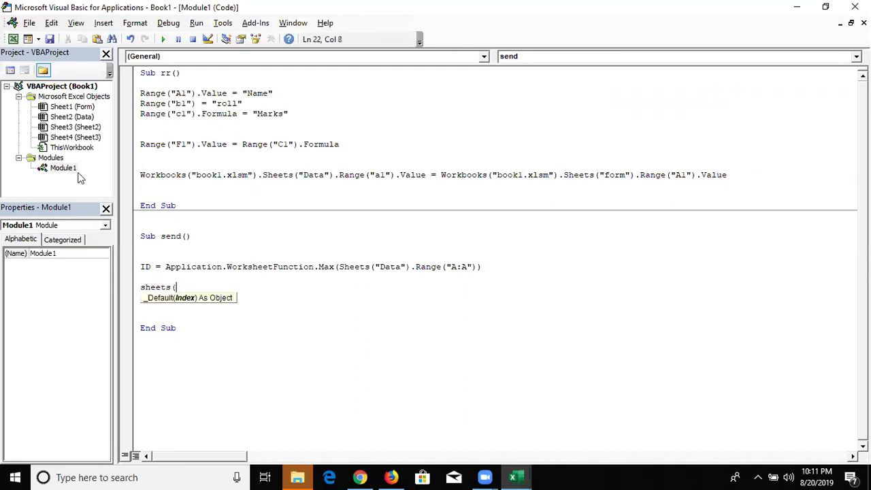
type("\"Data\"")
type(").")
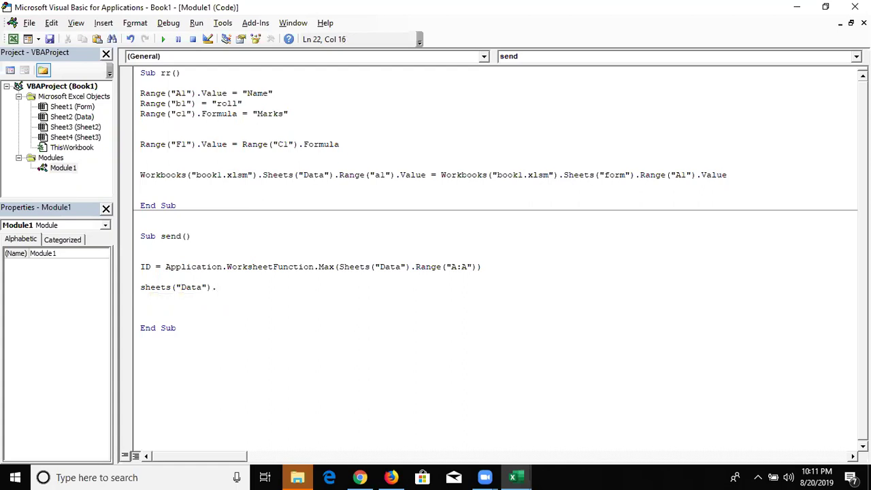
type("range(\"A65000\").end(xlup).offset")
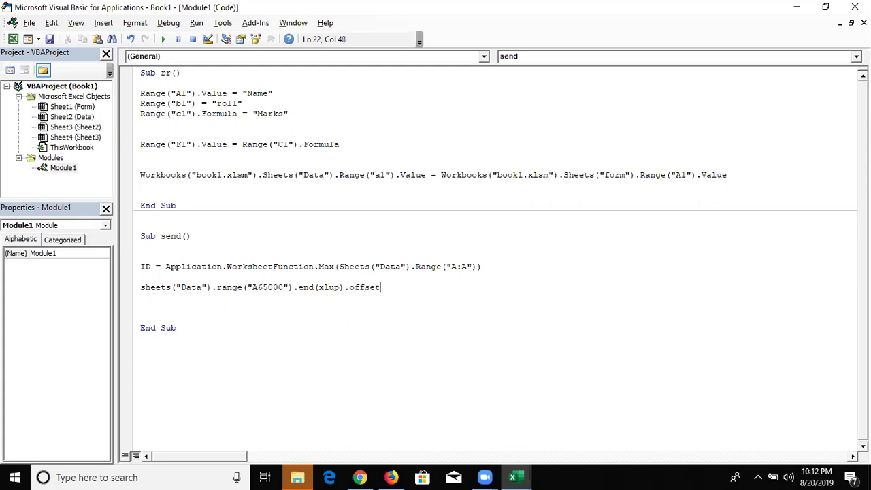
type("1,0).value=ID+")
type("1")
key("Return")
Step: Jump to cell A65000 from the Name Box, then back up to the top of column A
key("alt+F11")
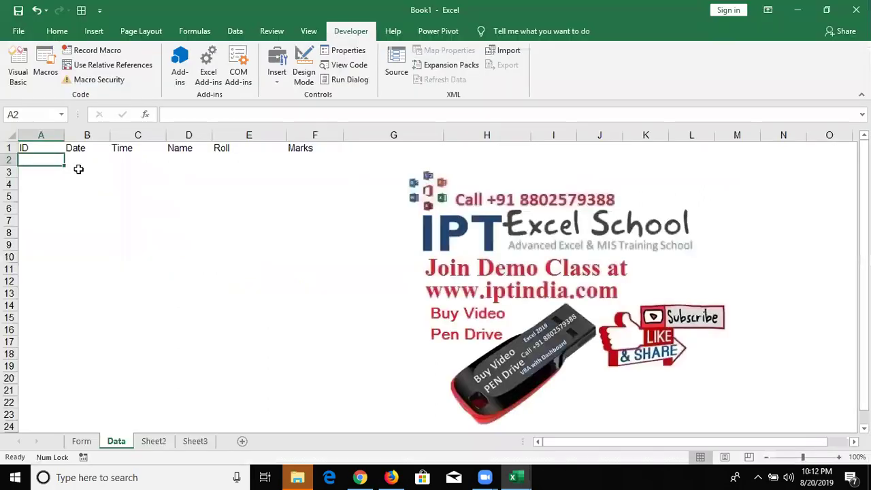
left_click(36, 114)
type("a65000")
key("Return")
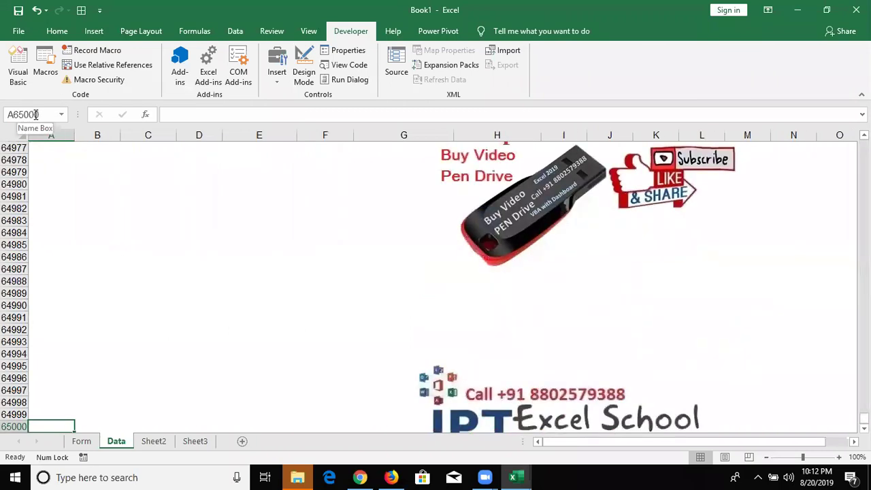
key("ctrl+Home")
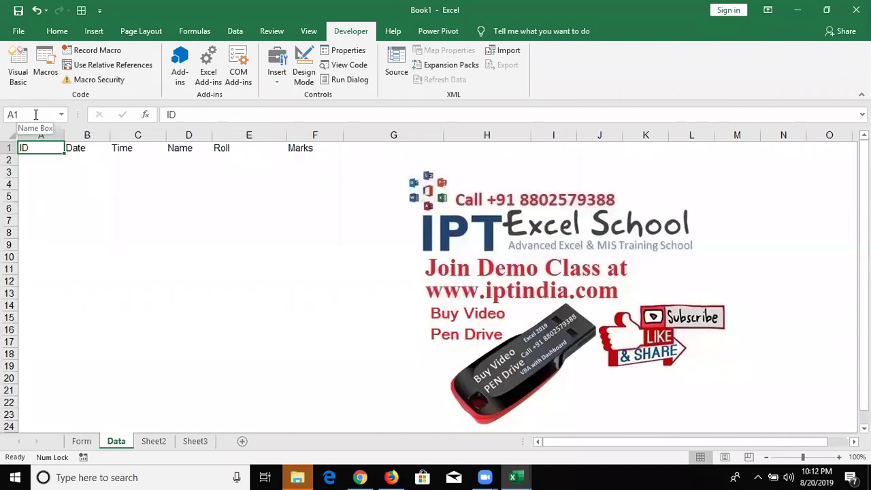
key("alt+Tab")
key("alt+Tab")
key("alt+Tab")
key("alt+Tab")
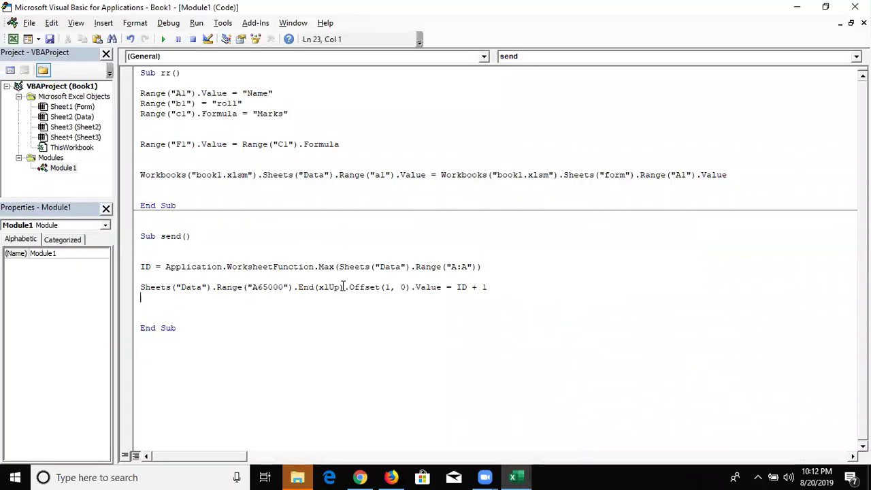
Step: Highlight the End(xlUp) part of the Sheets line that finds column A's last cell
left_click_drag(344, 286, 140, 288)
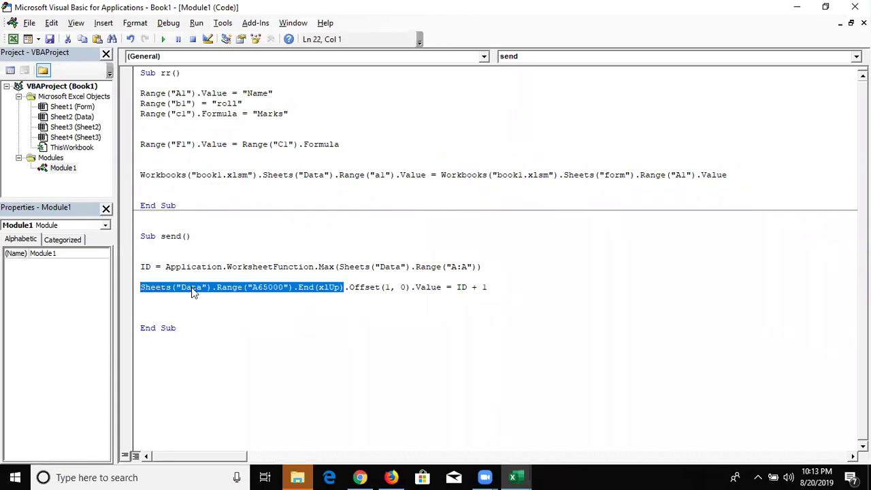
key("alt+F11")
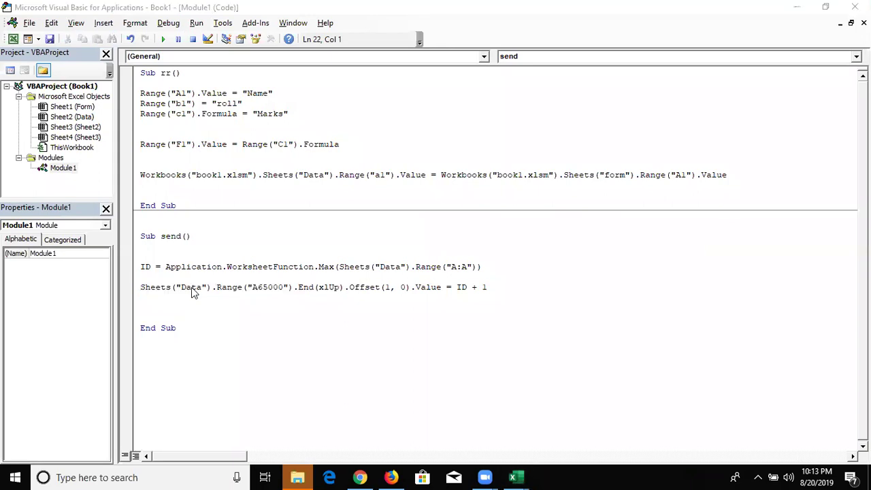
key("alt+Tab")
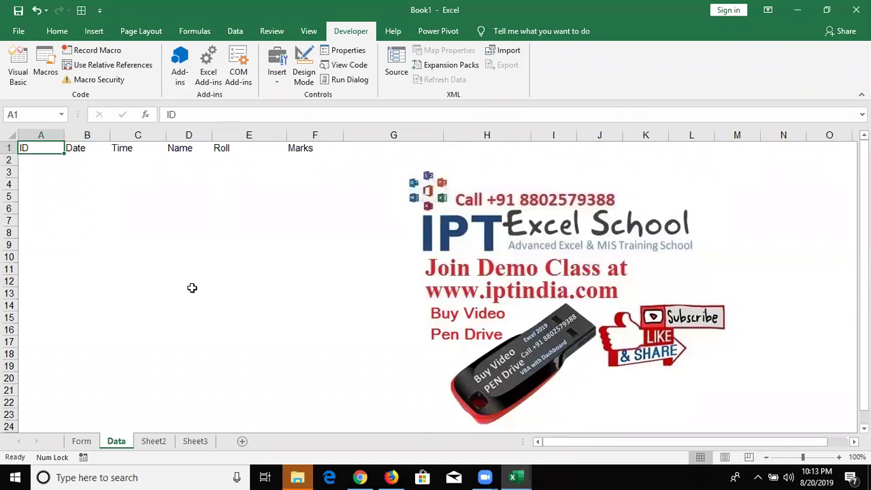
Step: Enter ID 1 in cell A2 of the Data sheet and return to the macro code
key("Down")
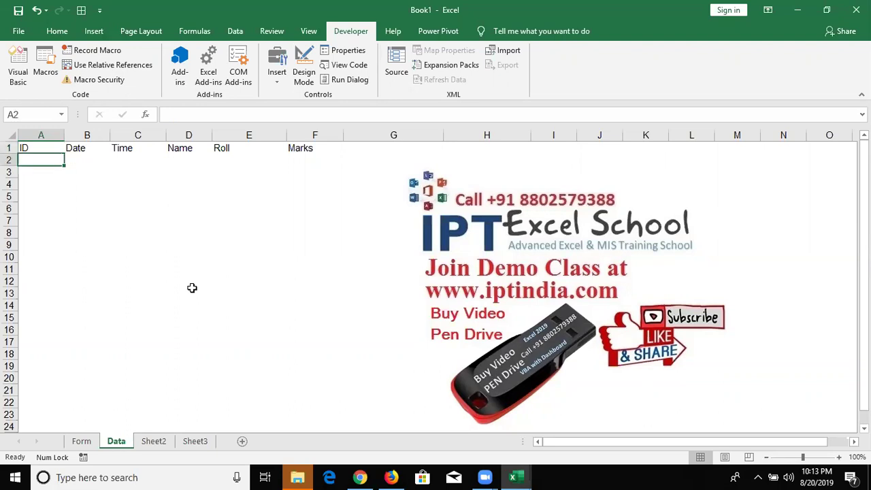
type("1")
key("Return")
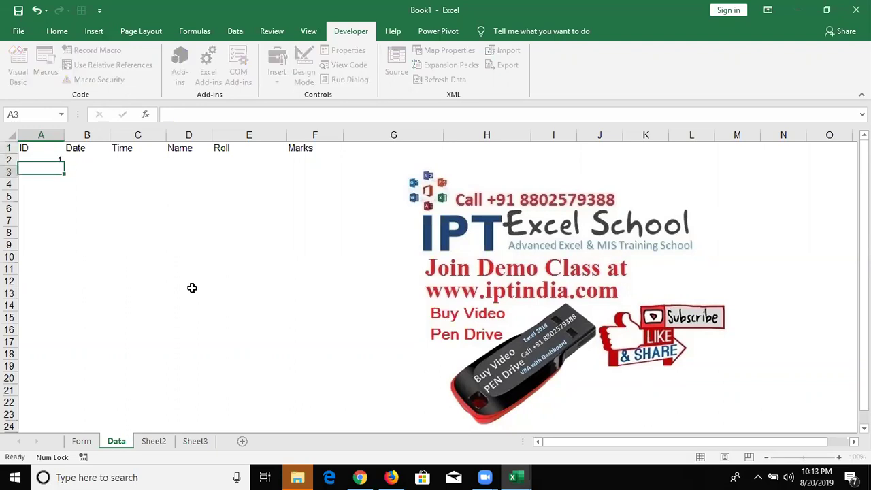
key("Up")
key("alt+F11")
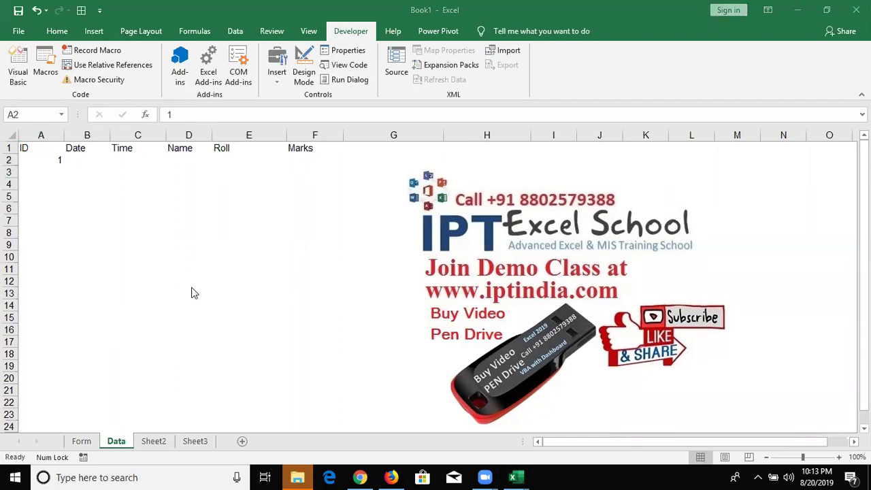
key("alt+Tab")
key("alt+Tab")
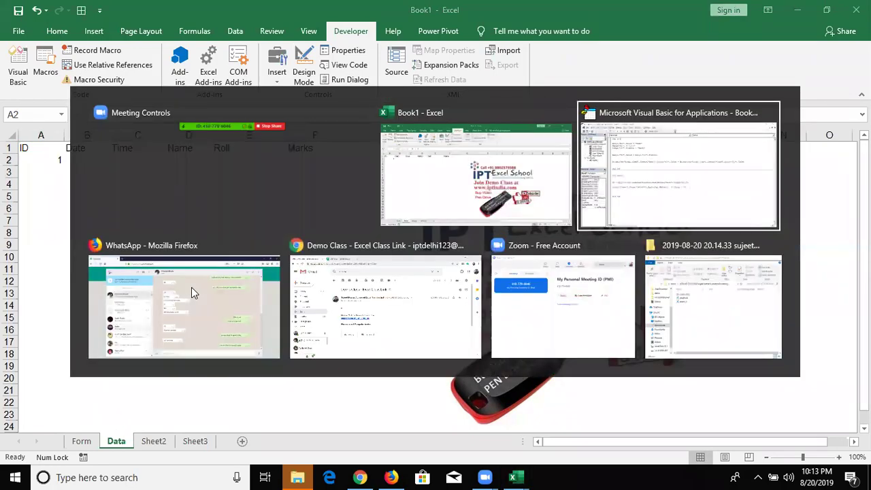
key("Left")
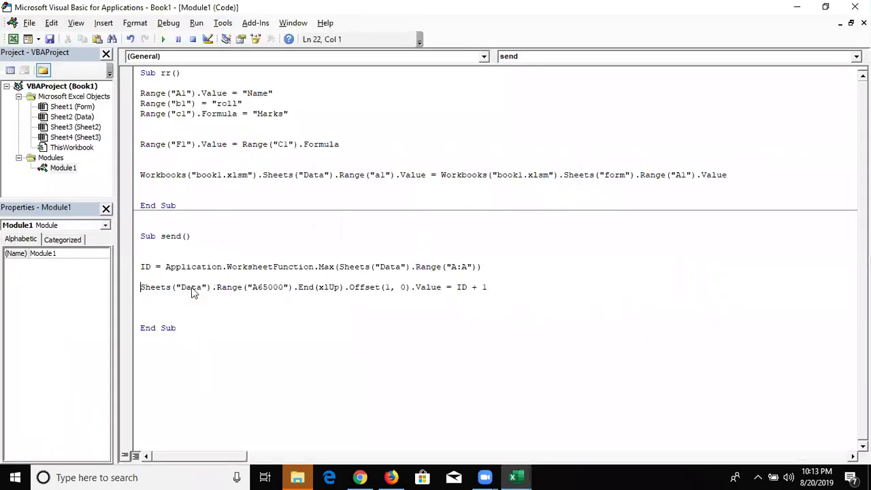
Step: Duplicate the macro's Sheets("Data") line directly below itself
key("shift+Down")
key("ctrl+c")
key("Right")
key("ctrl+v")
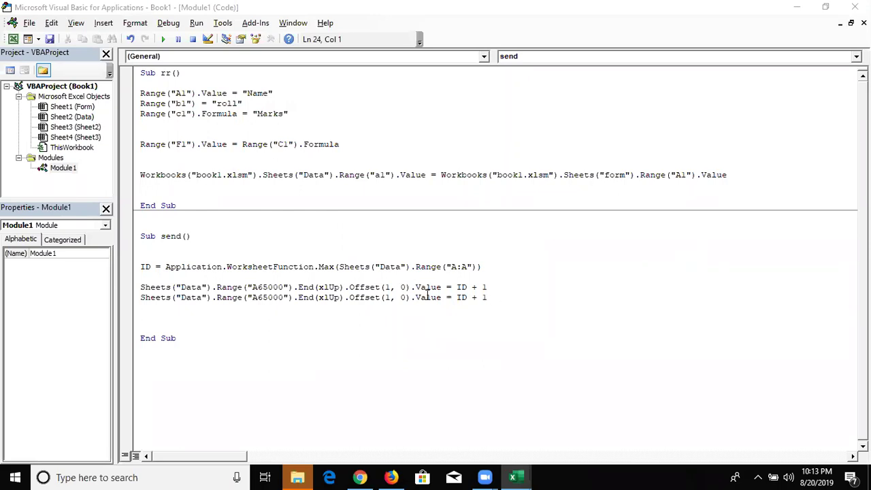
Step: Replace ID + 1 on the copied line with Date
left_click_drag(456, 297, 489, 297)
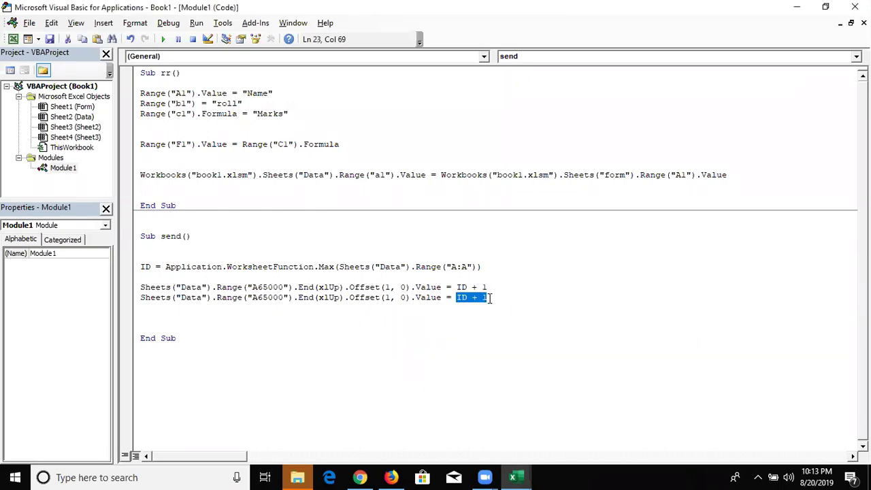
type("date")
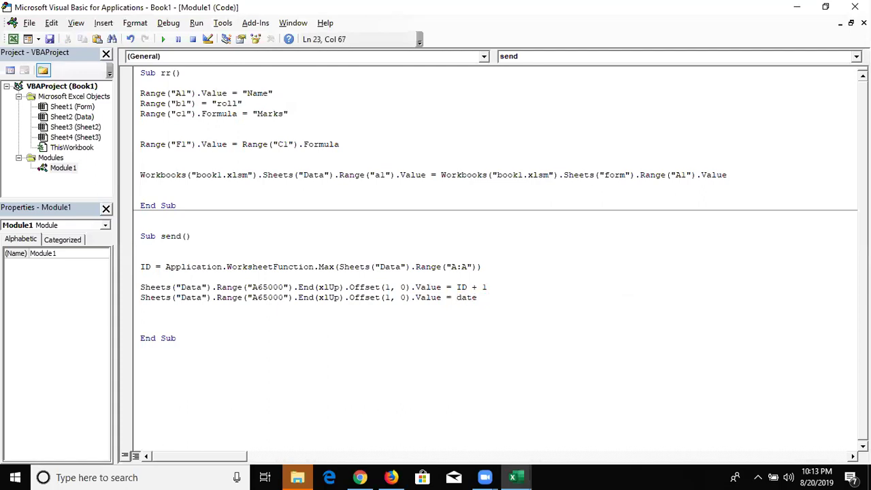
left_click(140, 307)
left_click(345, 336)
left_click(392, 298)
key("alt+F11")
key("alt+Tab")
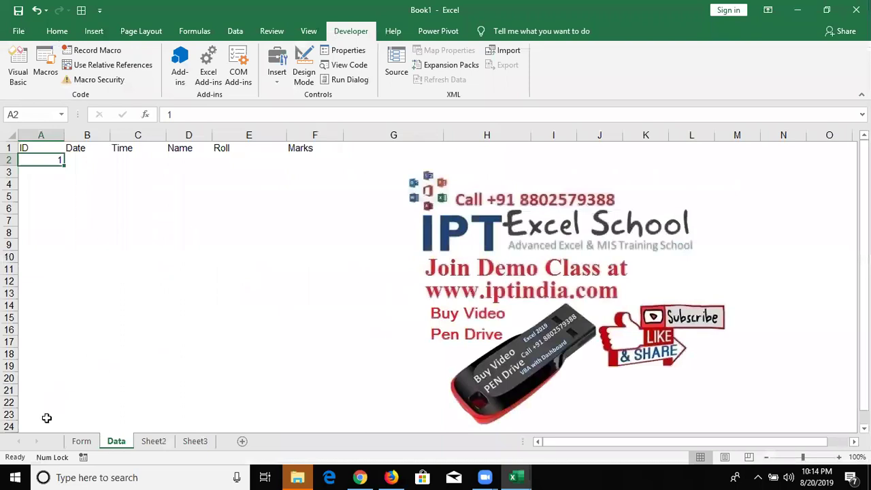
Step: Insert today's date, 8/20/2019, into cell B2 under the Date header
left_click(43, 424)
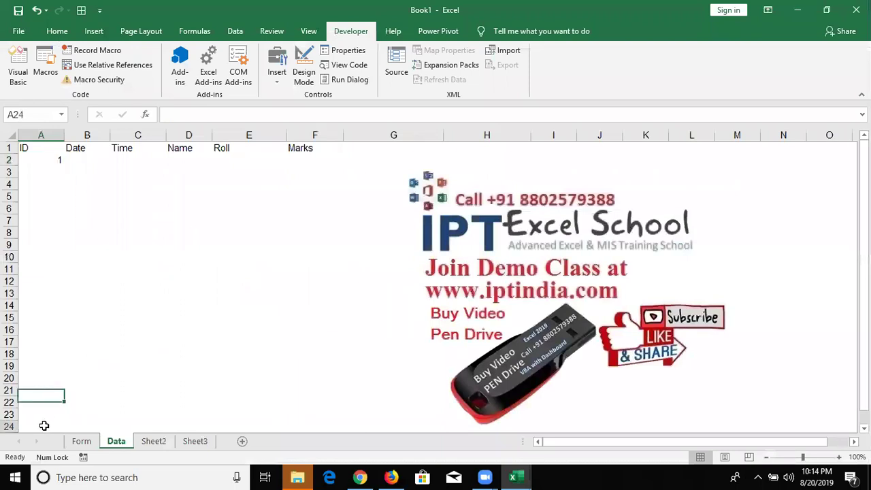
key("ctrl+Up")
key("Down")
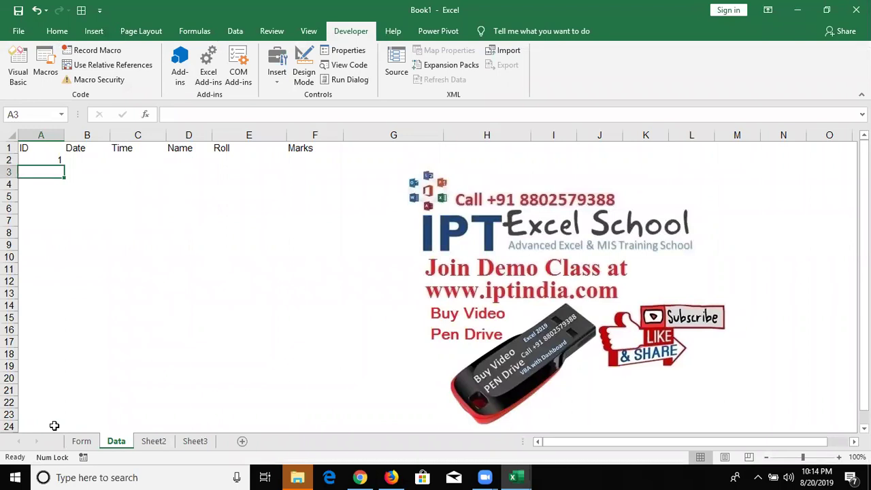
key("ctrl+semicolon")
key("Escape")
key("Up")
key("Right")
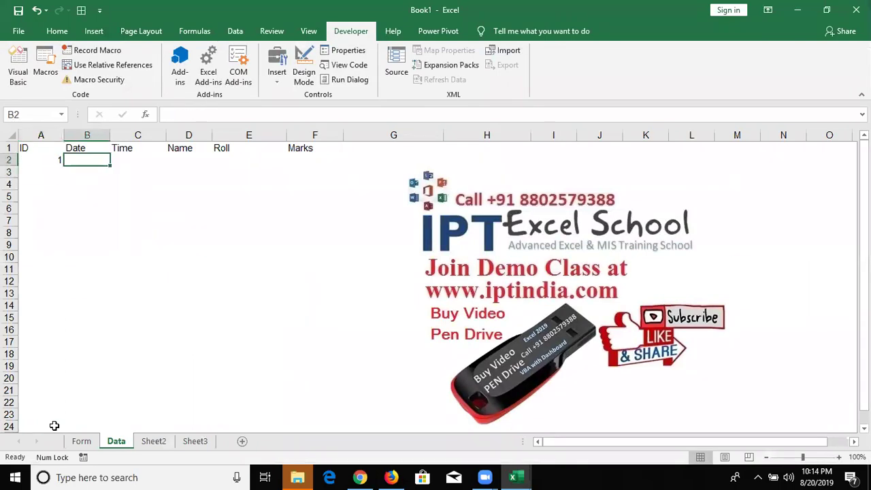
left_click(86, 417)
key("ctrl+Up")
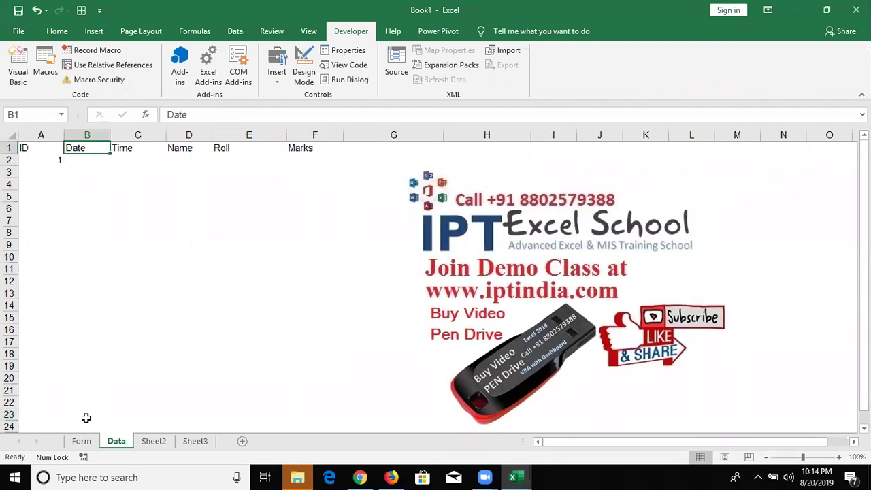
key("Down")
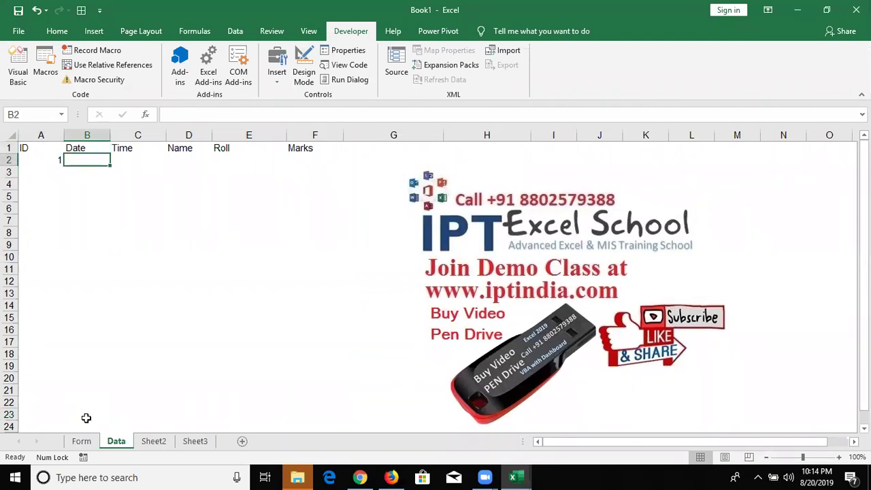
key("ctrl+semicolon")
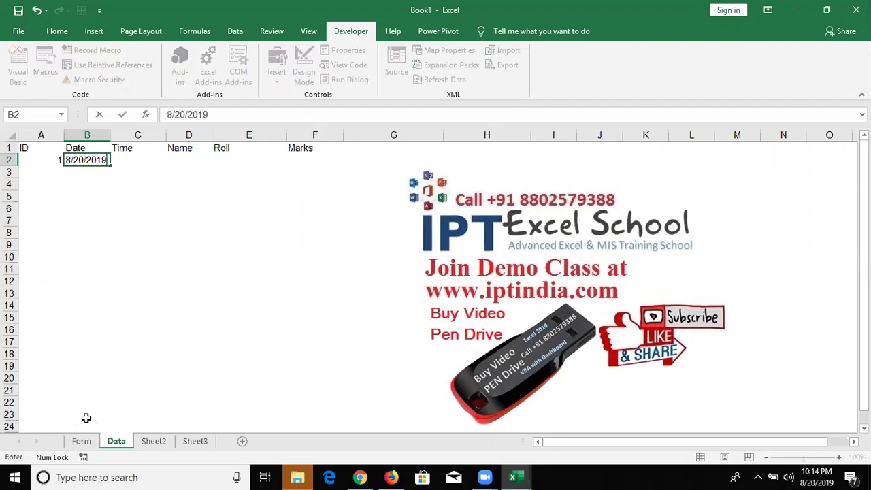
key("ctrl+Return")
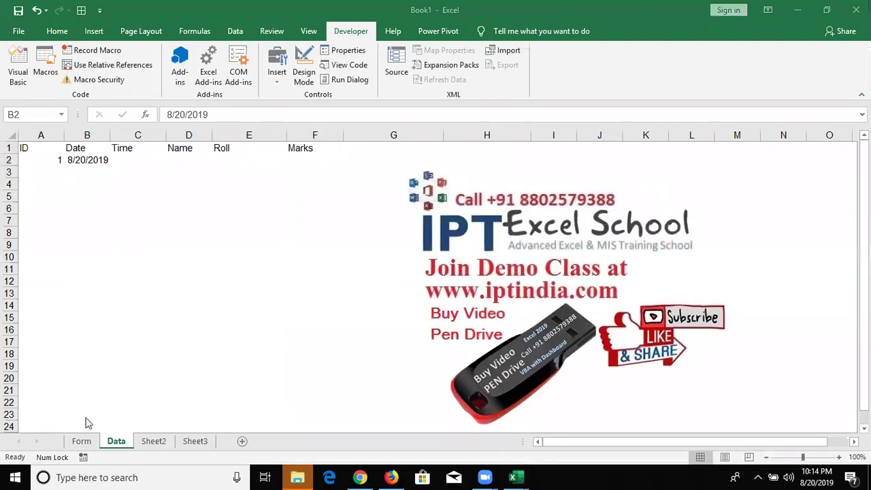
Step: Change the Date line's lookup from A65000 to b65000, then return to C2 under Time
key("alt+Tab")
key("alt+Tab")
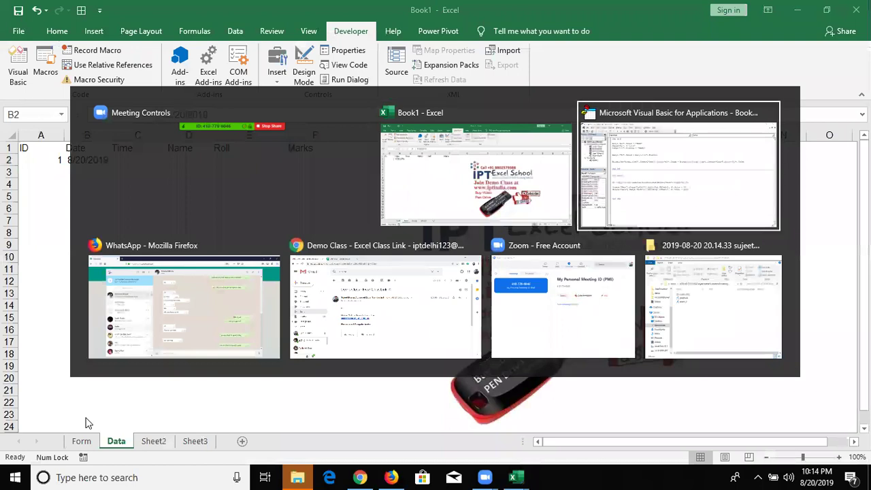
left_click(258, 297)
key("BackSpace")
type("b")
key("Down")
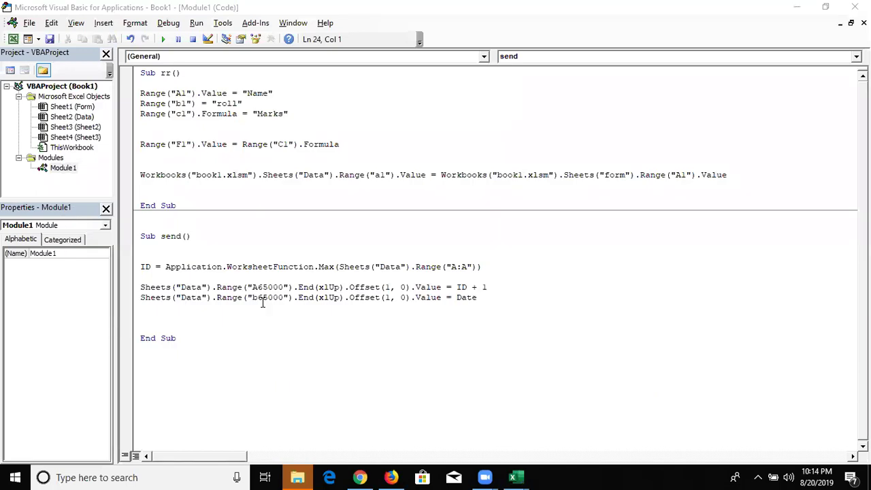
key("alt+Tab")
key("Right")
key("Right")
key("Right")
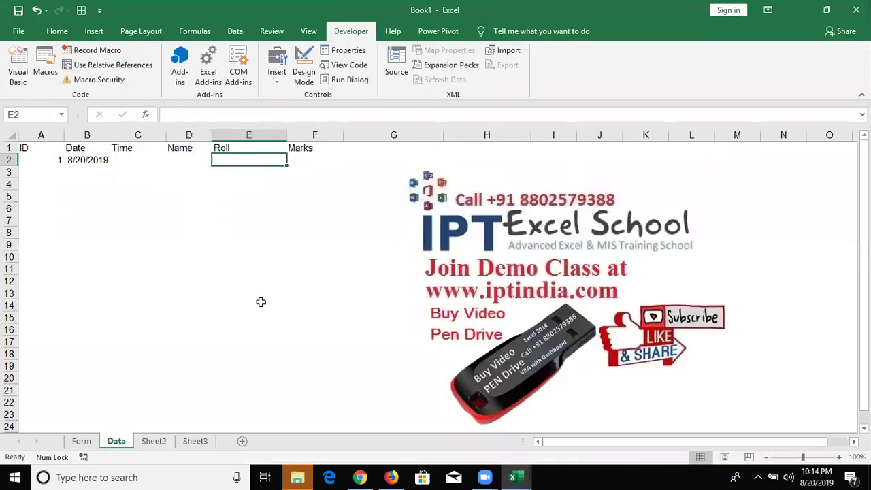
key("Left")
key("Left")
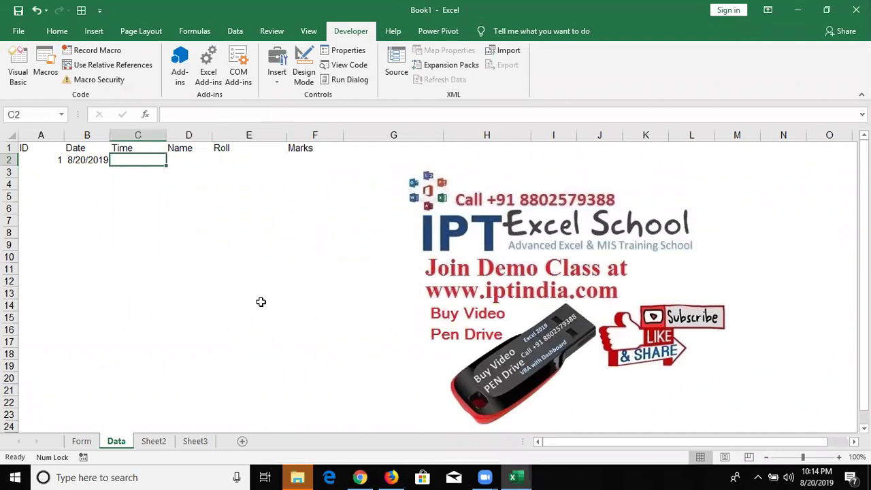
Step: Fill sample row 2 with the current time in C2, name puja and marks 652
key("ctrl+shift+semicolon")
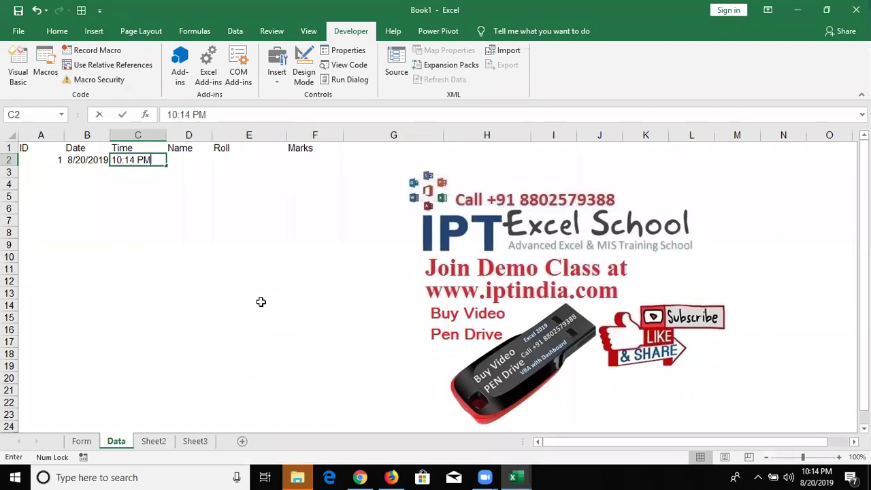
key("Tab")
key("Left")
key("Right")
type("puja")
key("Tab")
key("Tab")
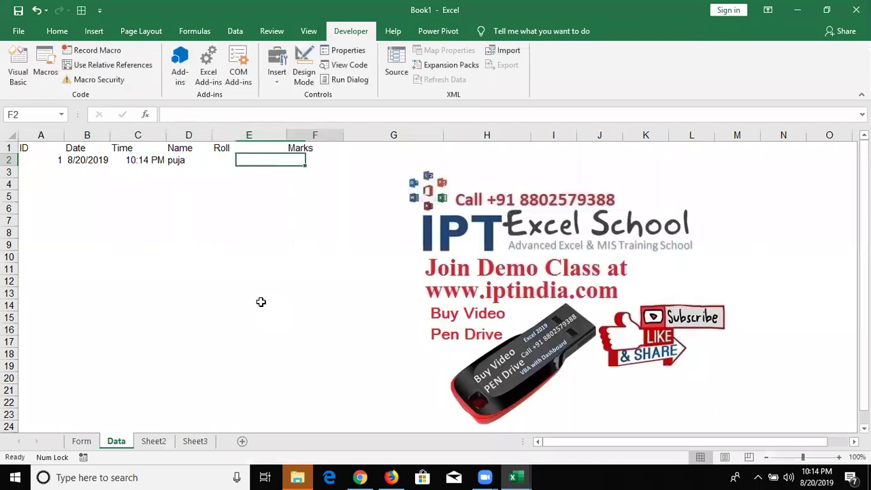
type("652")
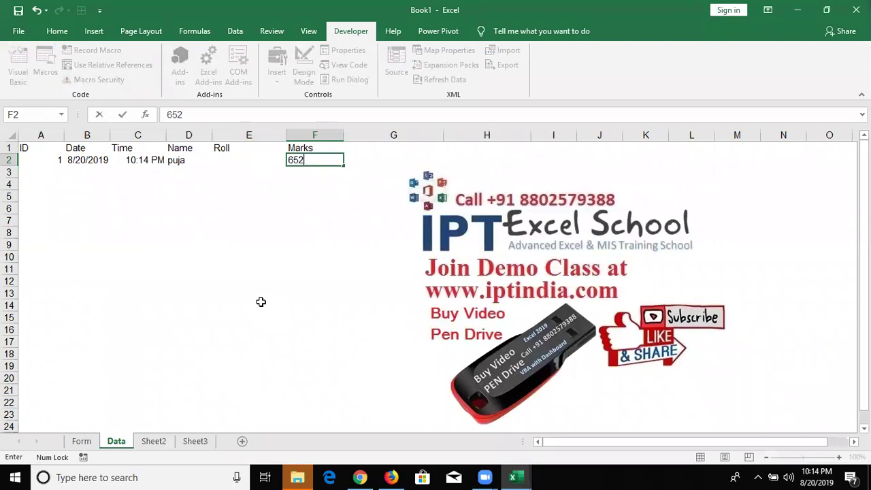
key("Left")
key("Left")
key("Left")
key("Left")
key("Left")
Step: Add a second sample row with ID 2, row 2's date, time and name filled down, and roll 1
key("Down")
type("2")
key("Tab")
key("shift+Right")
key("shift+Right")
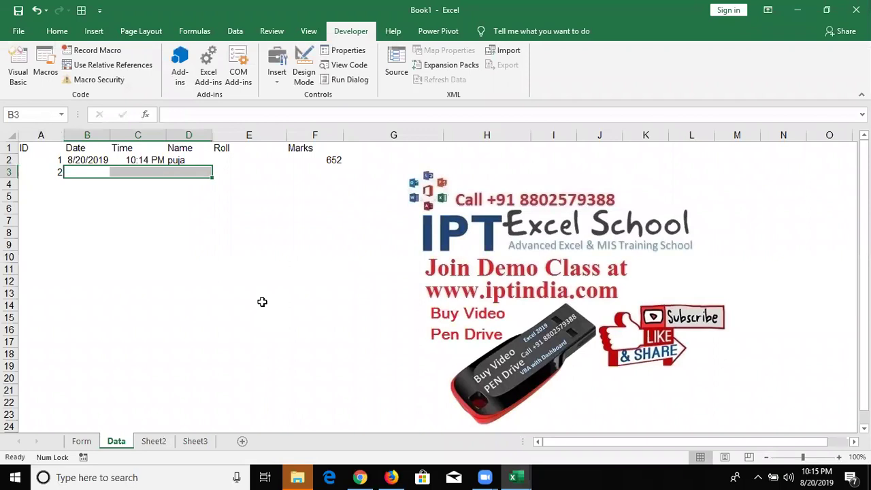
key("ctrl+d")
key("Right")
key("Right")
key("Right")
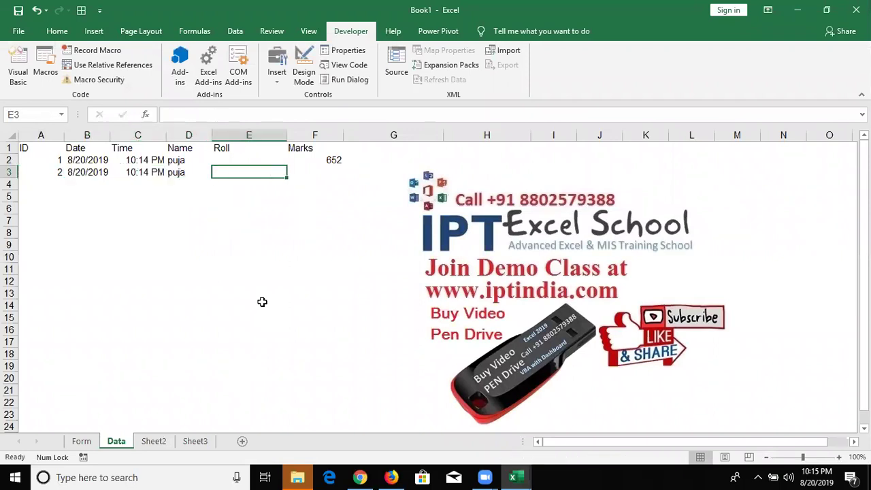
type("1")
key("Return")
Step: Move roll 1 from E3 to E2 and change the second row's name to mohan
key("Up")
key("Delete")
key("Down")
key("Down")
key("Down")
key("Down")
key("Down")
key("ctrl+Up")
key("Down")
type("21")
key("Escape")
type("1")
key("Return")
key("Left")
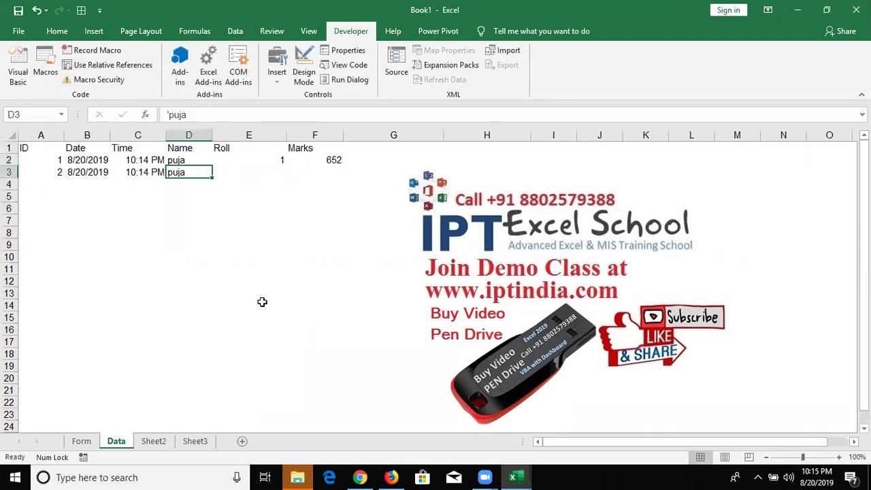
type("mohan")
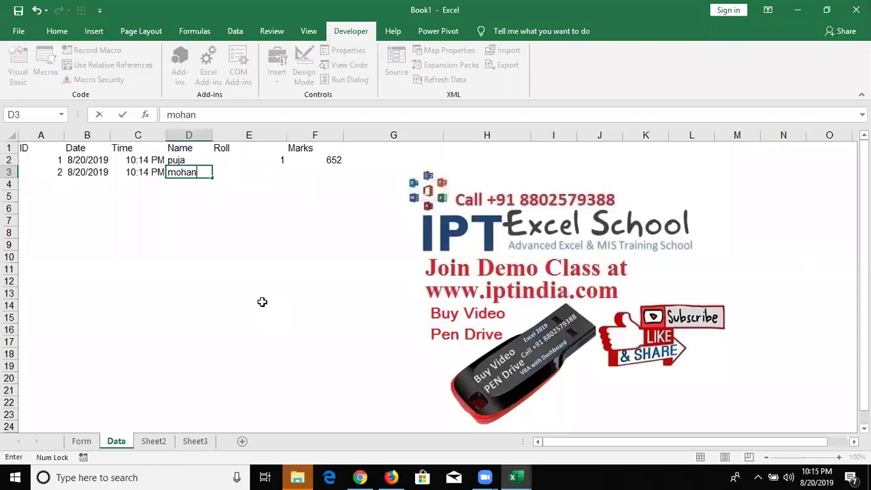
key("Return")
key("Up")
key("Up")
key("Right")
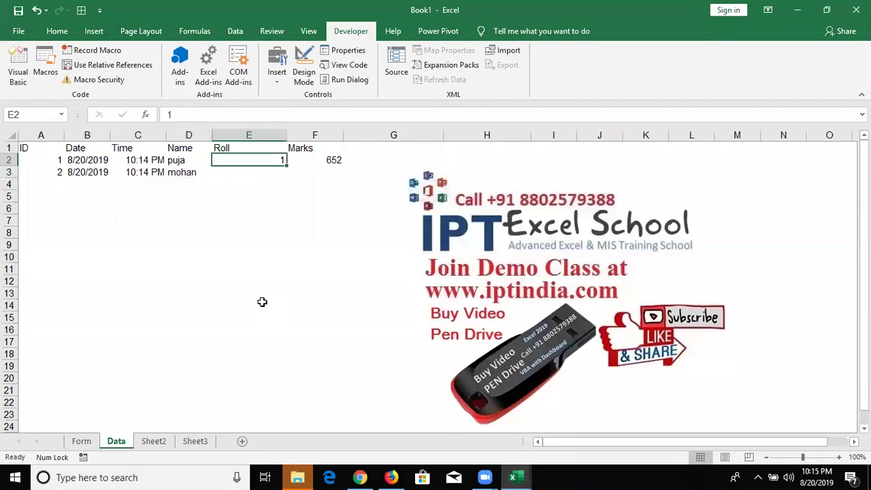
Step: Clear all sample entries, leaving only ID 1 and 8/20/2019 in row 2
key("End")
key("Delete")
key("Left")
key("Left")
key("Left")
key("Down")
key("Left")
key("ctrl+shift+Right")
key("Delete")
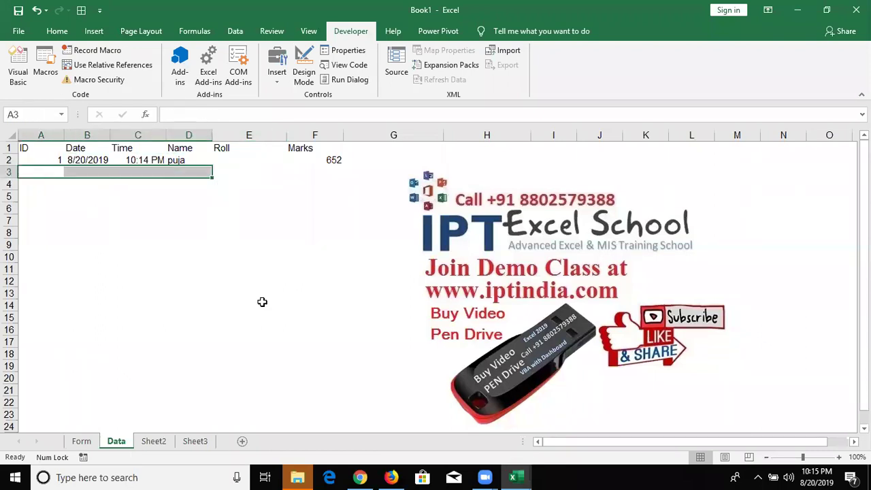
key("Up")
key("Right")
key("shift+Right")
key("Right")
key("shift+Right")
key("ctrl+shift+Right")
key("Delete")
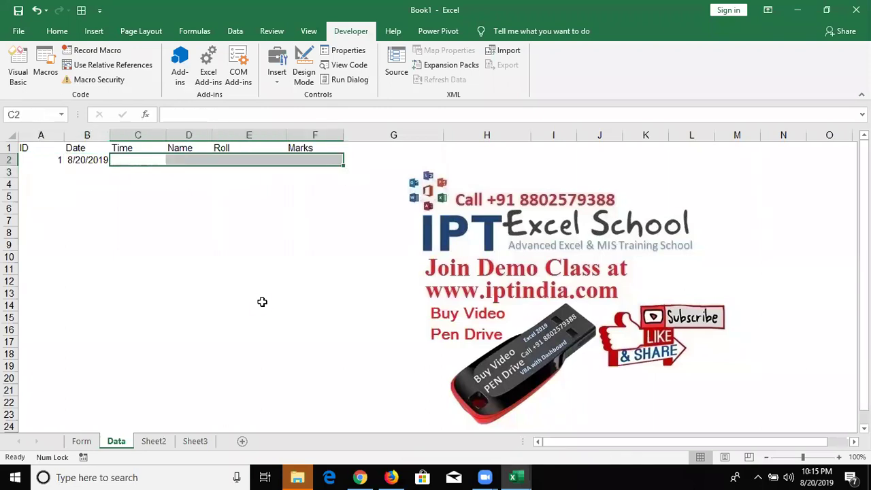
key("alt+F11")
key("alt+Tab")
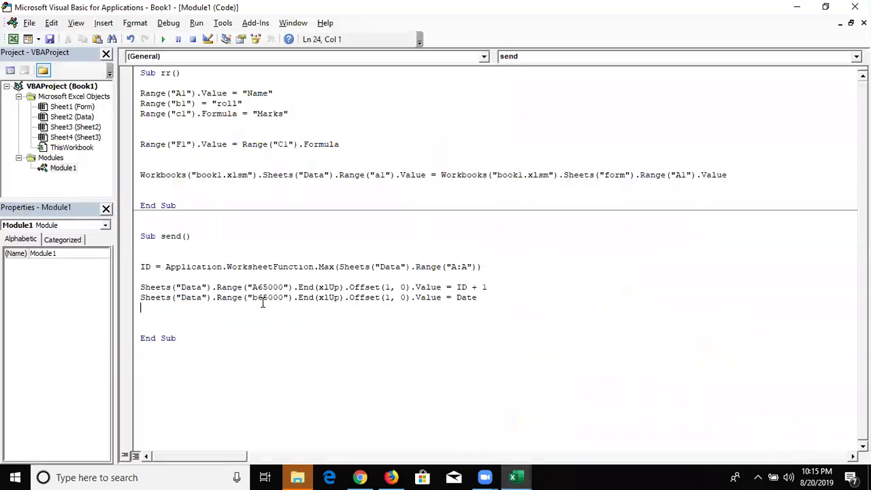
Step: Change the Date line's Offset(1, 0) to Offset(0, 0)
left_click(407, 298)
double_click(402, 298)
double_click(387, 298)
type("0")
Step: Check the ID in A2 and the date in B2 on the Data sheet, then return to the code
key("alt+Tab")
key("alt+Tab")
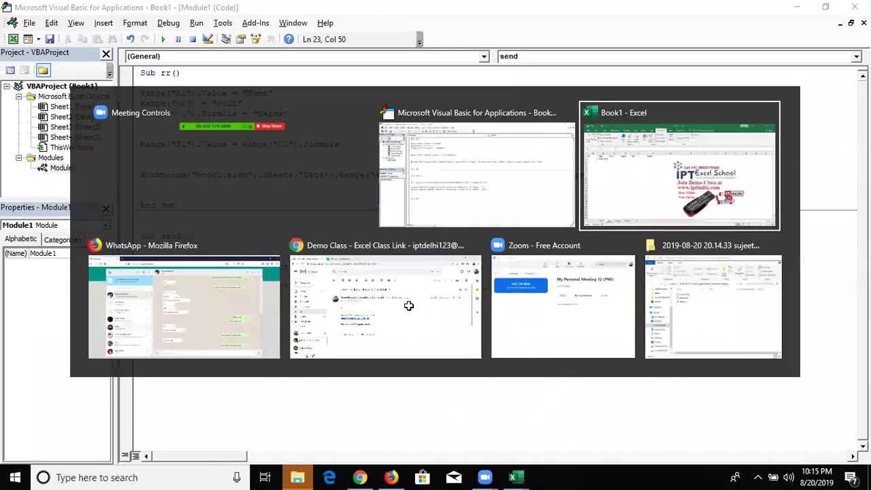
left_click(65, 305)
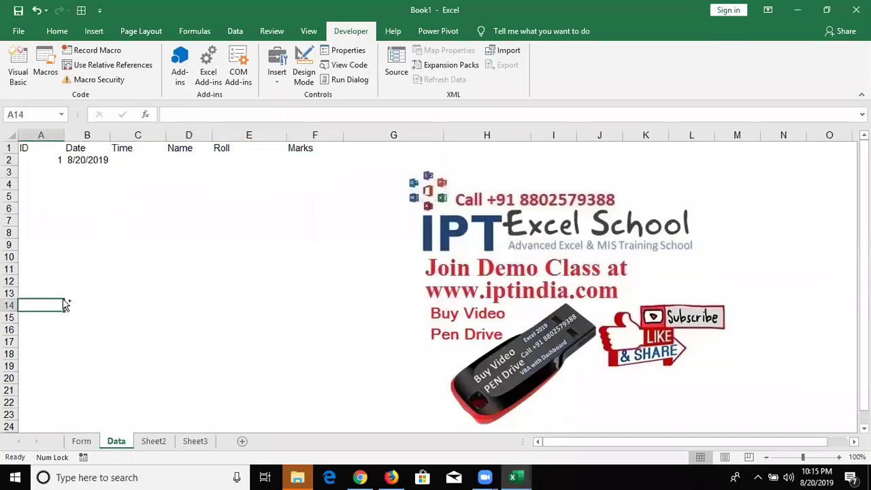
key("ctrl+Up")
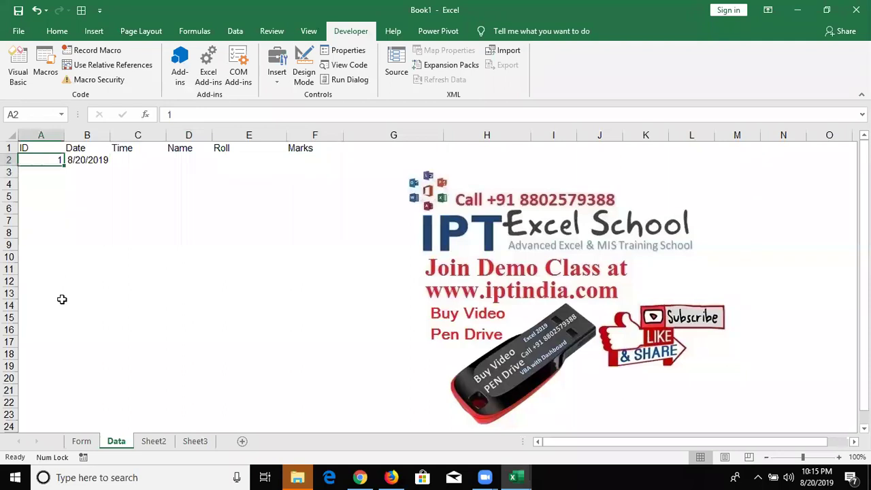
key("Right")
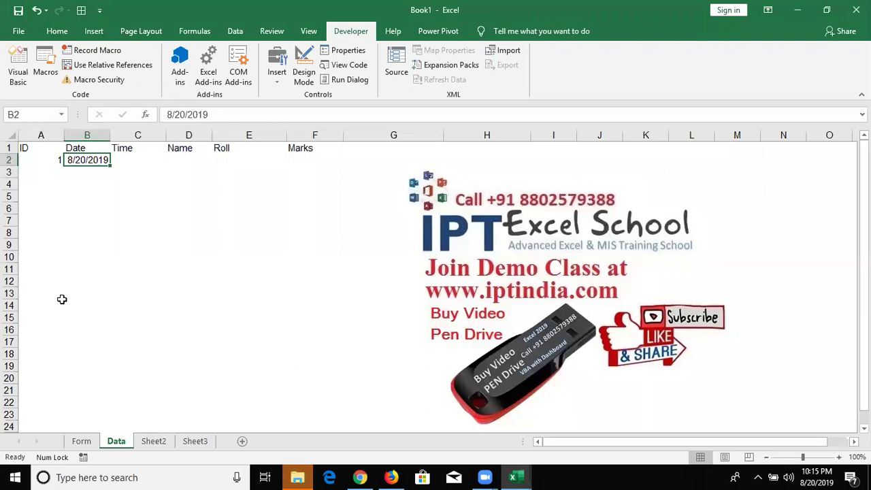
key("alt+Tab")
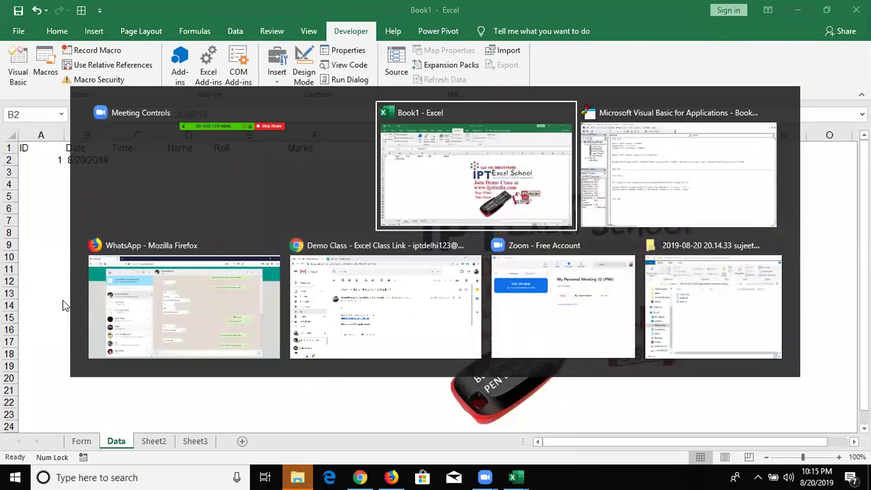
key("alt+Tab")
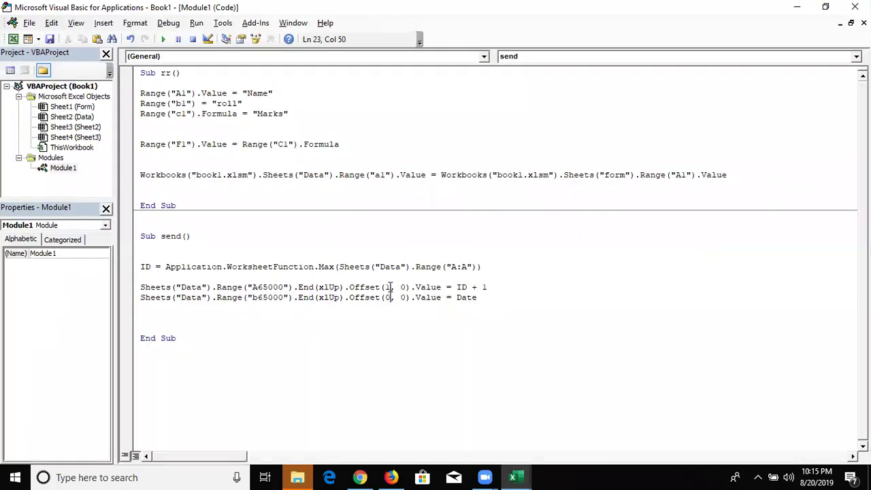
Step: Set the Date line's offset to (0, 1) and duplicate the line below it
double_click(402, 297)
type("1")
left_click(141, 298)
key("shift+Down")
key("ctrl+c")
key("ctrl+v")
key("ctrl+v")
Step: Turn the copy into Offset(0, 2) = Format(Now, "HH:MM:SS") for the time
left_click(401, 308)
key("Delete")
type("2")
double_click(470, 308)
type("now")
key("Return")
left_click(473, 308)
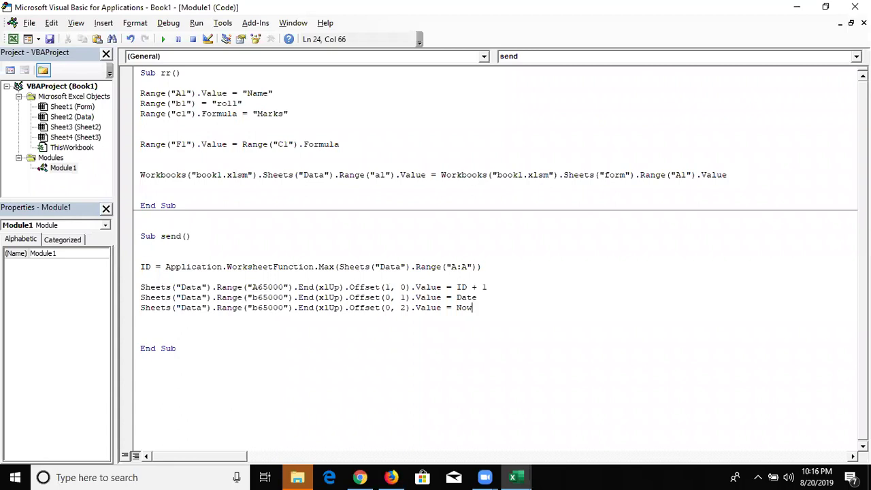
key("Left")
key("Left")
key("Left")
type("format(")
key("Right")
key("Right")
key("Right")
type(", \"HH:MM:SS\"")
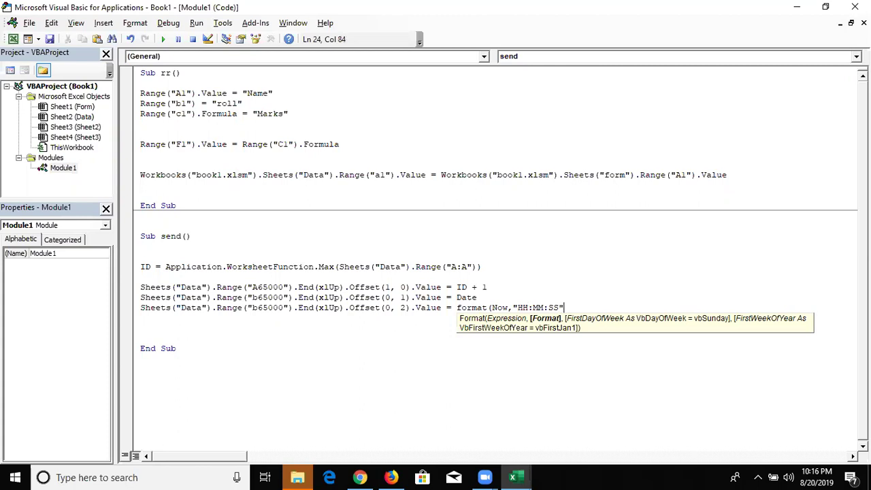
type(")")
key("Return")
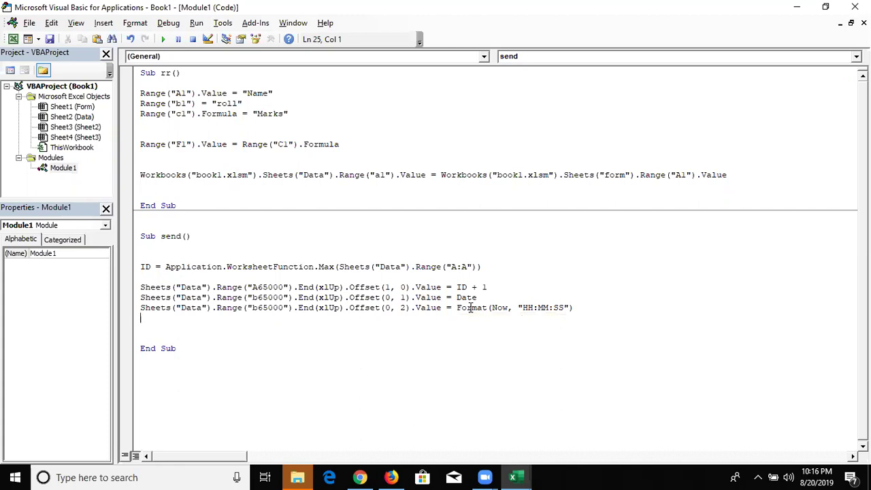
Step: Paste a fourth line, set it to Offset(0, 3) and start a range( expression on it
key("ctrl+v")
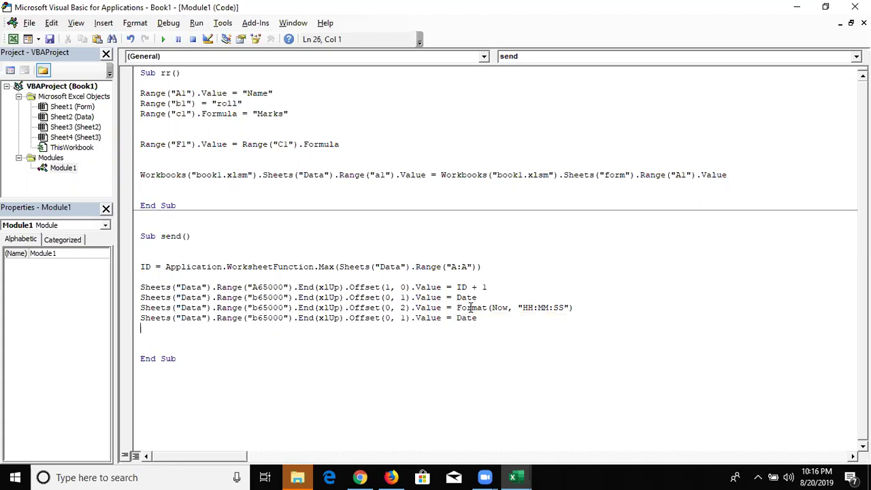
key("BackSpace")
key("BackSpace")
key("BackSpace")
key("BackSpace")
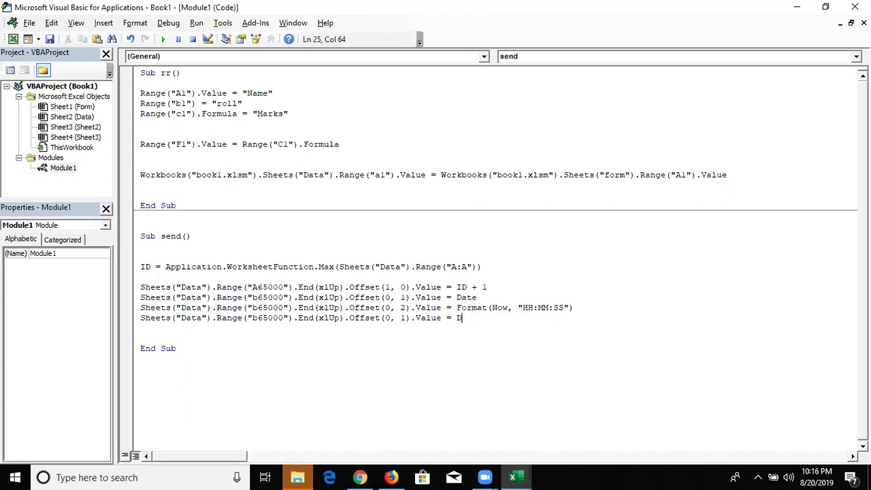
key("BackSpace")
key("Left")
key("Left")
key("Left")
key("Left")
key("Left")
key("Left")
key("Left")
key("Left")
key("Left")
key("Left")
key("BackSpace")
type("3")
key("Right")
key("Right")
key("Right")
key("Right")
key("Right")
key("Right")
type("range")
type("(")
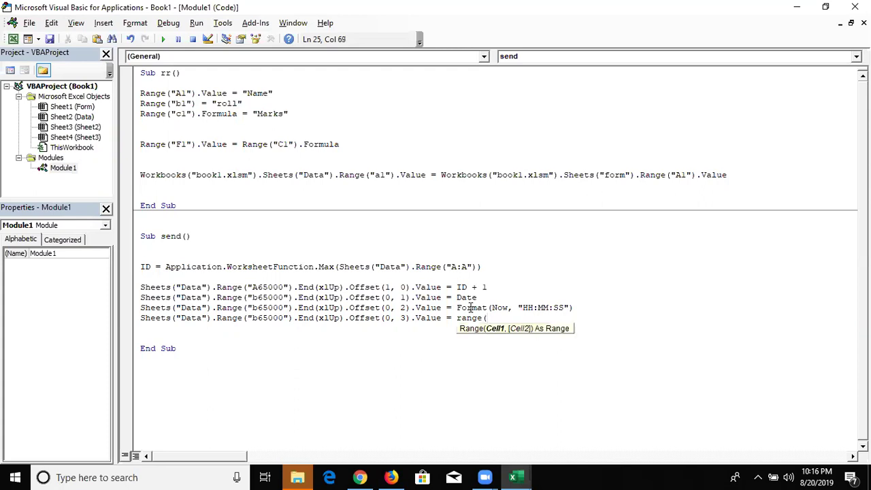
key("alt+F11")
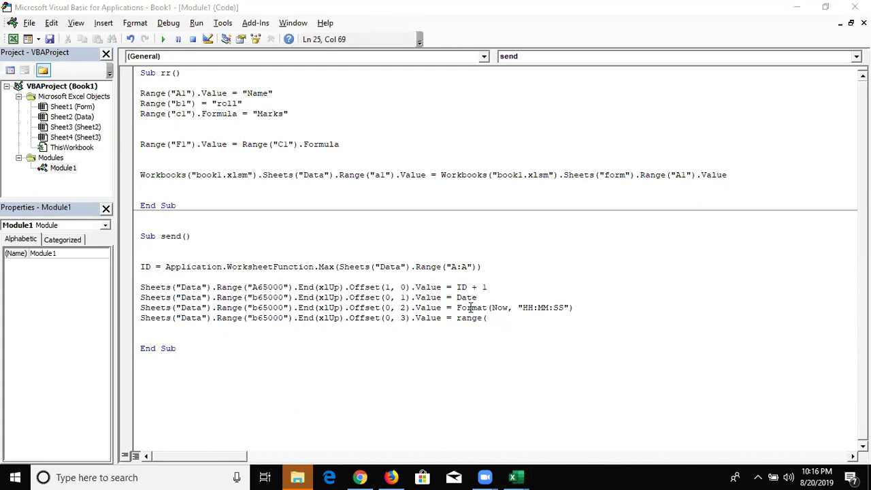
key("alt+Tab")
key("alt+Tab")
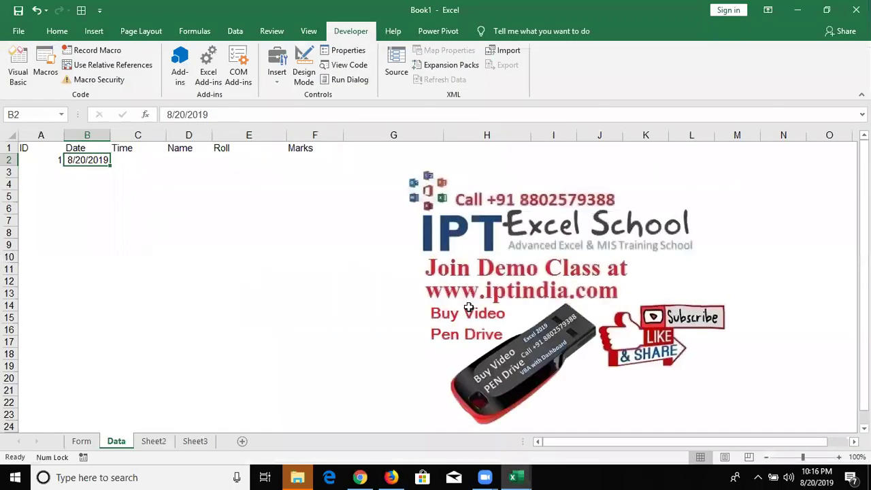
Step: Check the Form sheet's input cells, then complete the Range("b5").Value reference in send
left_click(92, 442)
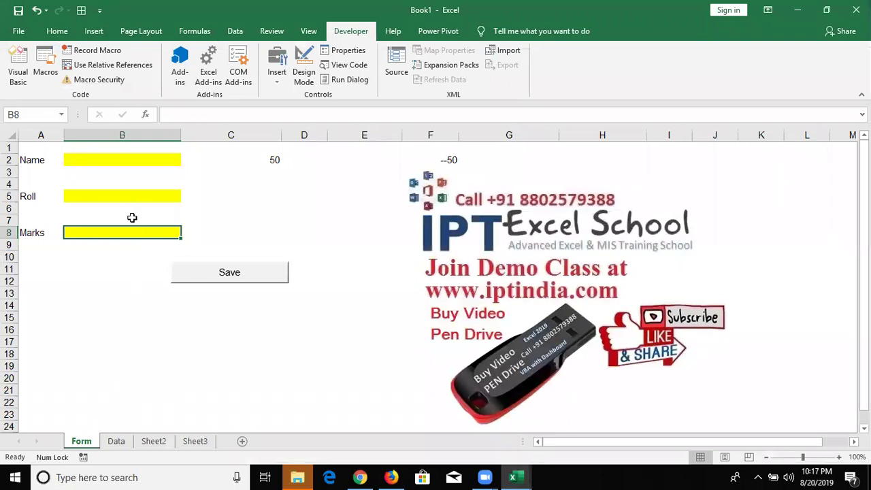
key("alt+Tab")
key("alt+Tab")
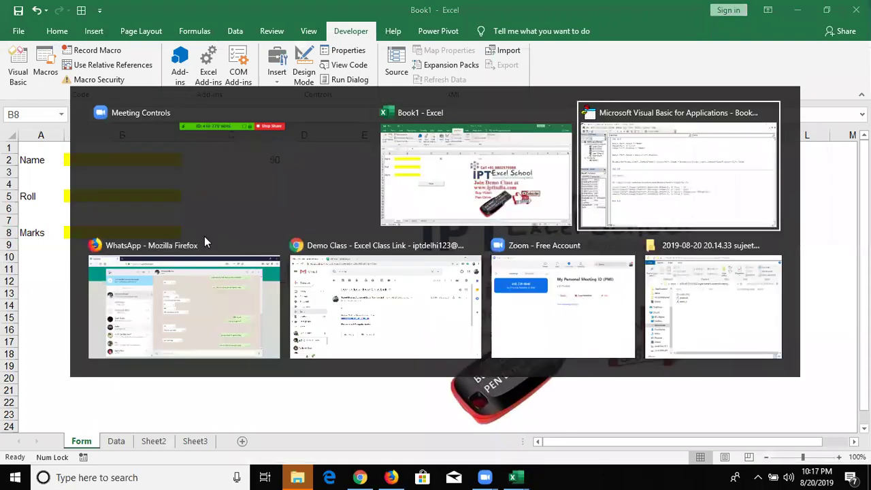
type("\"b5\"")
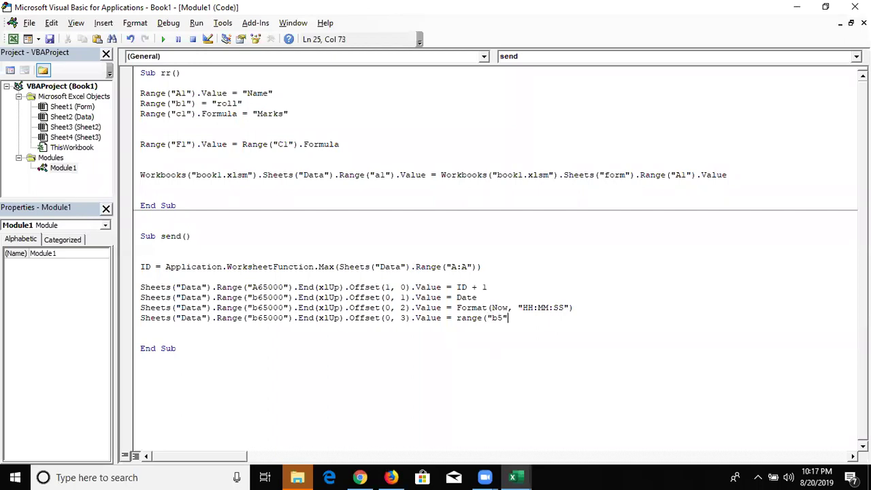
type(").v")
key("Down")
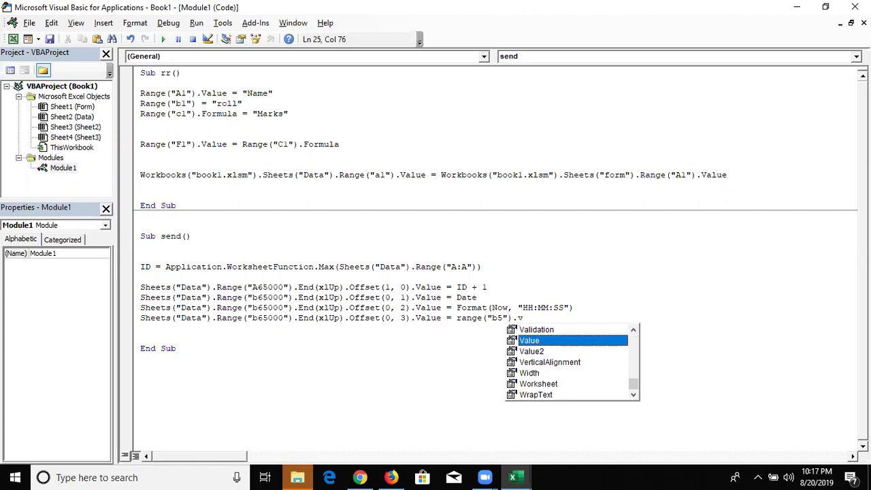
key("Tab")
Step: Change every b65000 last-row reference to a65000 on the date, time and last lines
left_click(257, 297)
key("BackSpace")
type("c")
key("Down")
key("Up")
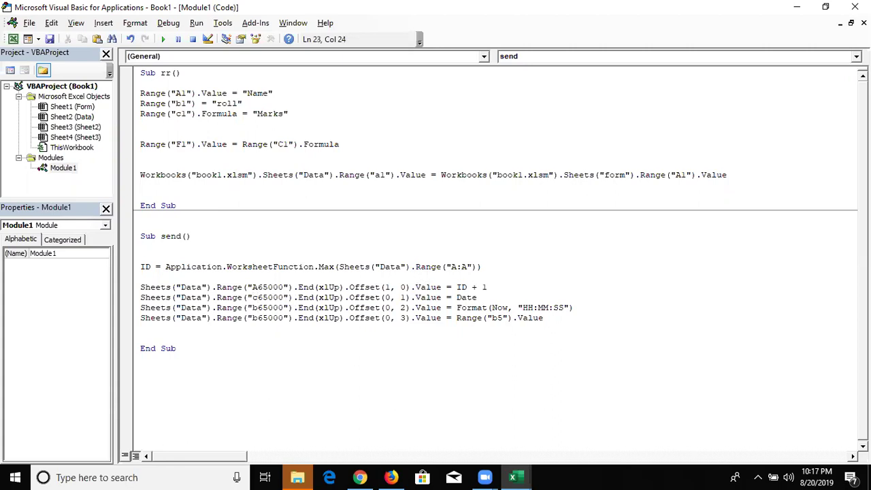
key("BackSpace")
type("a")
key("Down")
key("BackSpace")
type("a")
key("Down")
key("BackSpace")
type("a")
key("Down")
key("Up")
key("End")
Step: Duplicate the last line, making Offset(0, 3) read b2 and Offset(0, 4) read b5
left_click(141, 318)
key("shift+Down")
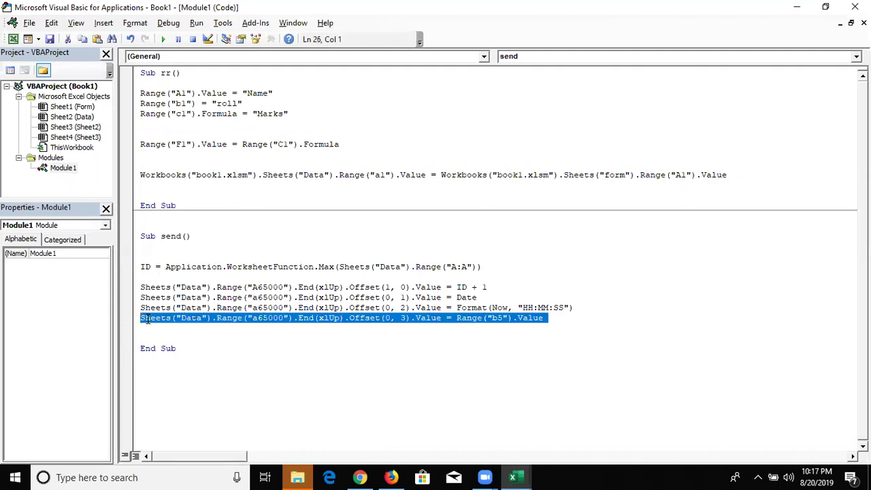
key("ctrl+c")
key("ctrl+v")
Step: Add a third copy of the line writing Range("b8").Value into Offset(0, 5)
key("ctrl+v")
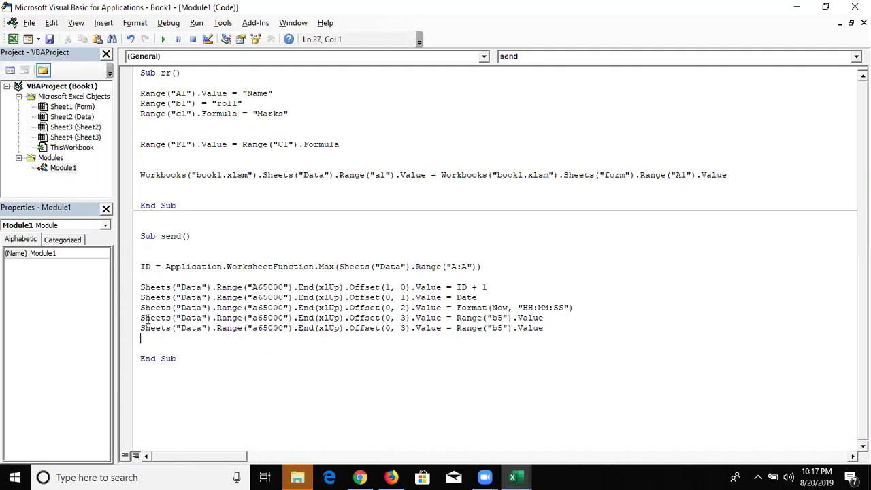
left_click(401, 318)
left_click(401, 328)
key("Delete")
type("4")
left_click(499, 328)
key("Up")
key("Delete")
type("2")
key("Down")
key("Down")
key("ctrl+v")
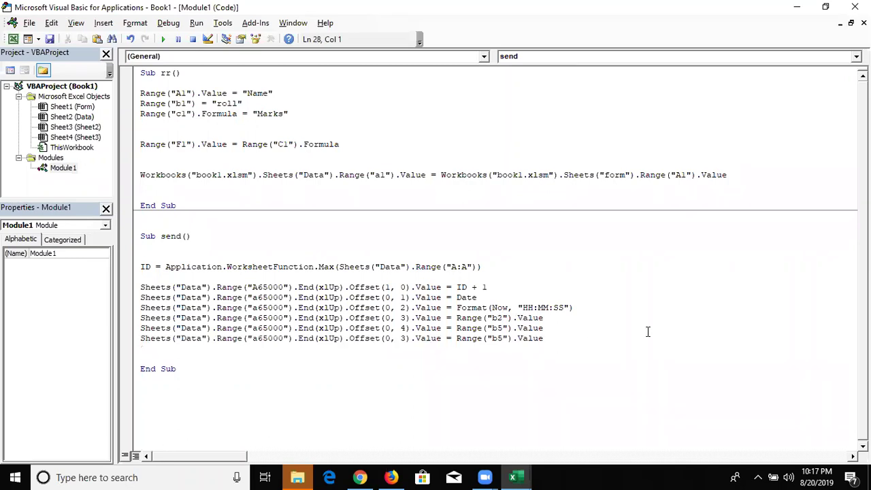
left_click(502, 339)
key("Delete")
type("8")
key("End")
key("Left")
key("Left")
key("Left")
key("Left")
key("Left")
key("Left")
key("Left")
key("Left")
key("Left")
key("Delete")
type("5")
left_click(378, 217)
left_click(369, 188)
Step: Compare against rr's sheet references, then prefix Range("b2") on the Offset(0, 3) line with Sheets("form")
left_click_drag(264, 175, 428, 175)
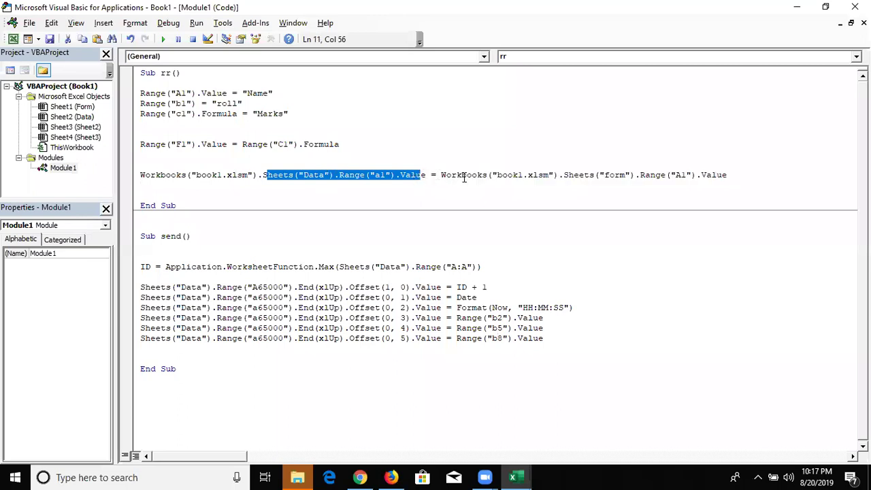
left_click_drag(566, 175, 728, 175)
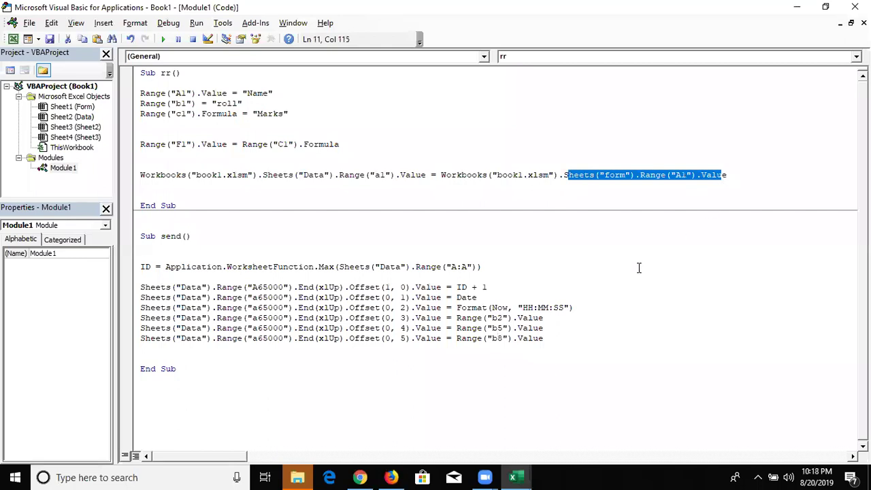
left_click(310, 344)
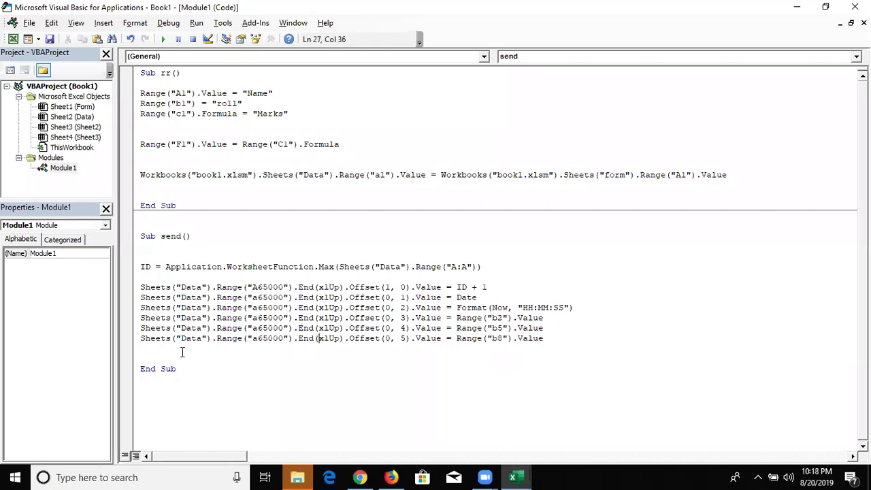
double_click(133, 345)
left_click(229, 338)
mouse_move(455, 338)
left_mouse_down()
mouse_move(524, 332)
mouse_move(546, 340)
left_mouse_up()
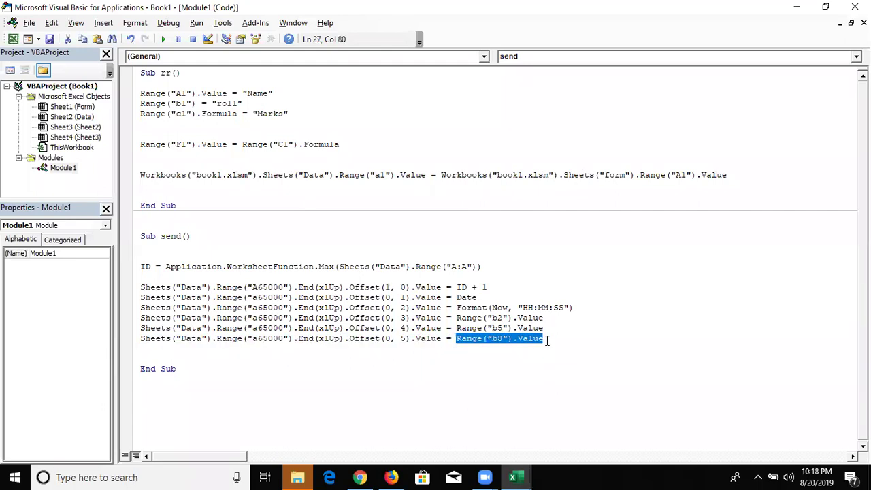
left_click(457, 318)
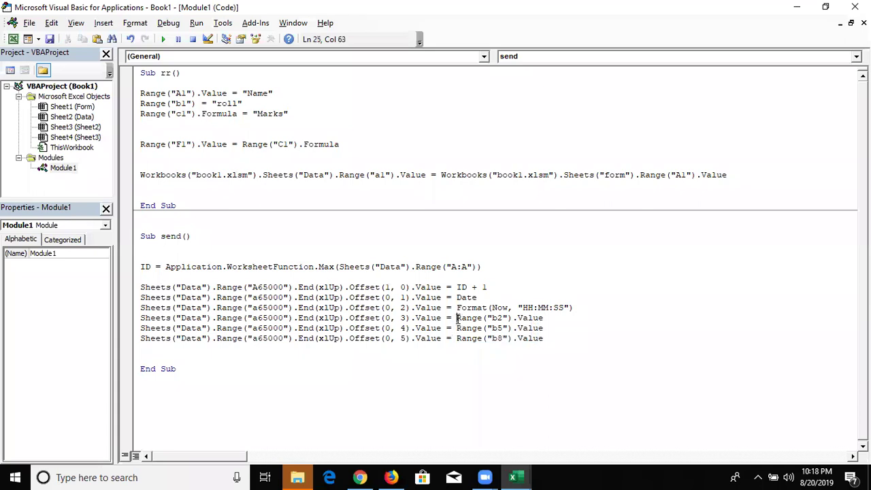
type("sheets(\"form\").")
key("Down")
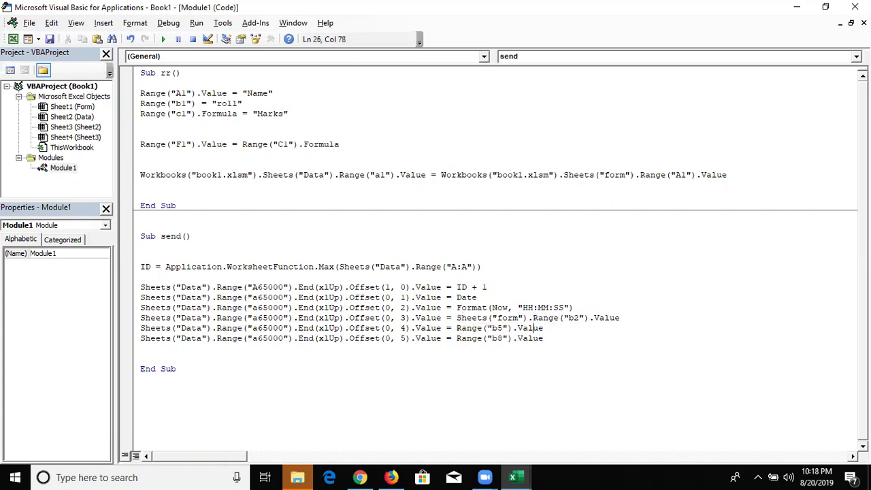
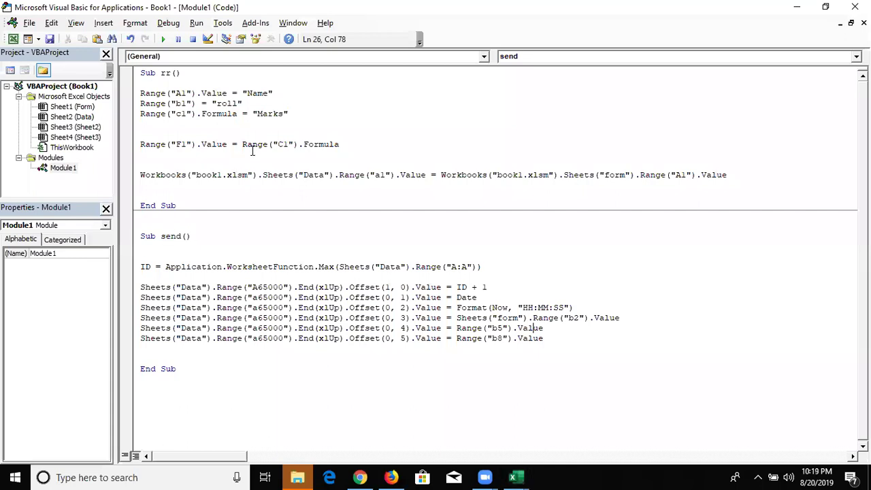
Step: Clear the stray 50 and --50 test values from C2:F3 on the Form sheet
key("alt+Tab")
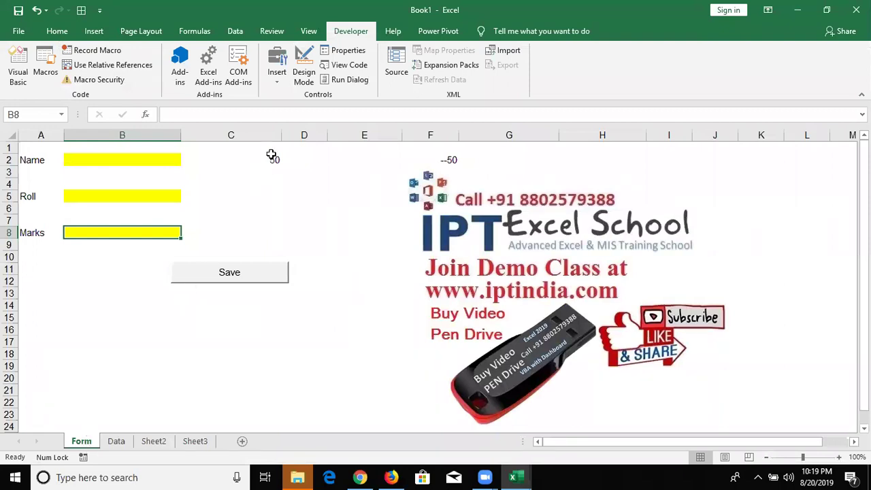
left_click_drag(264, 161, 425, 170)
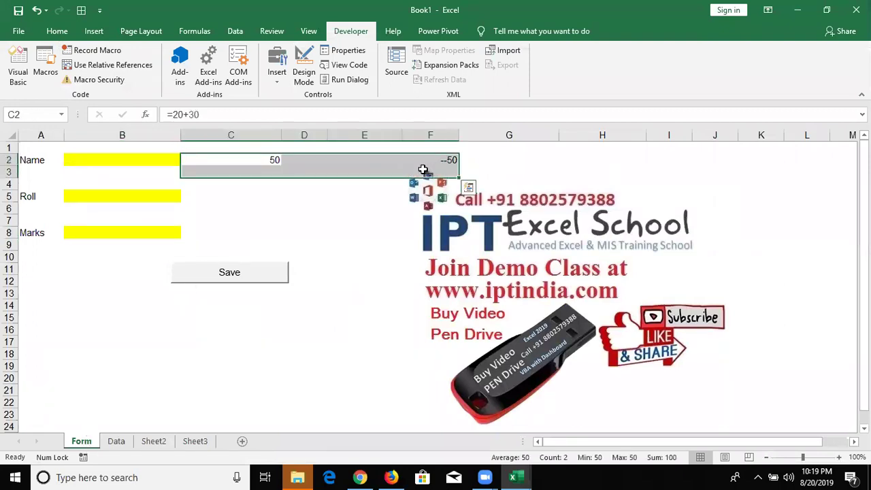
key("Delete")
left_click(350, 286)
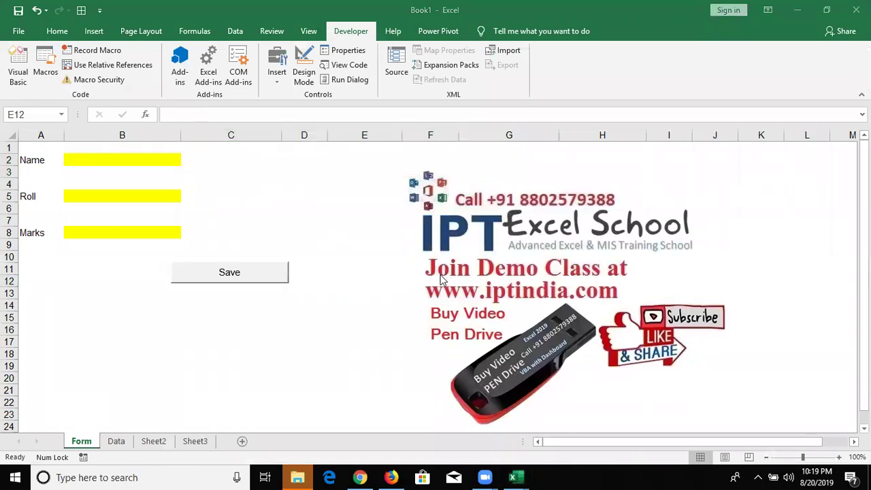
Step: Return to the VBA editor, on the empty line below the send macro
key("alt+Tab")
key("Tab")
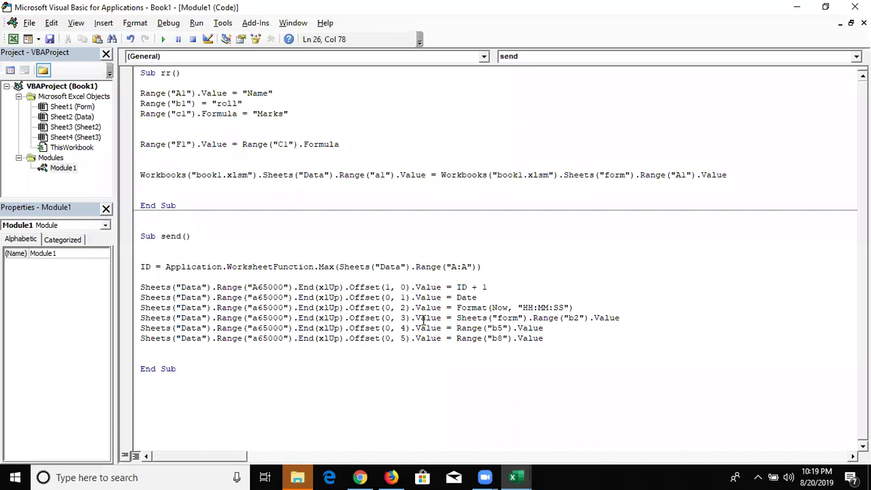
left_click(525, 384)
key("alt+Tab")
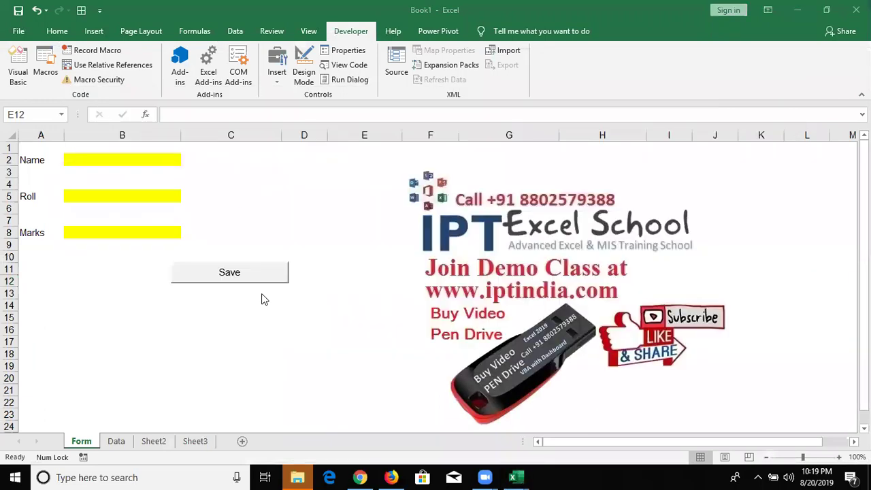
key("alt+Tab")
key("alt+Tab")
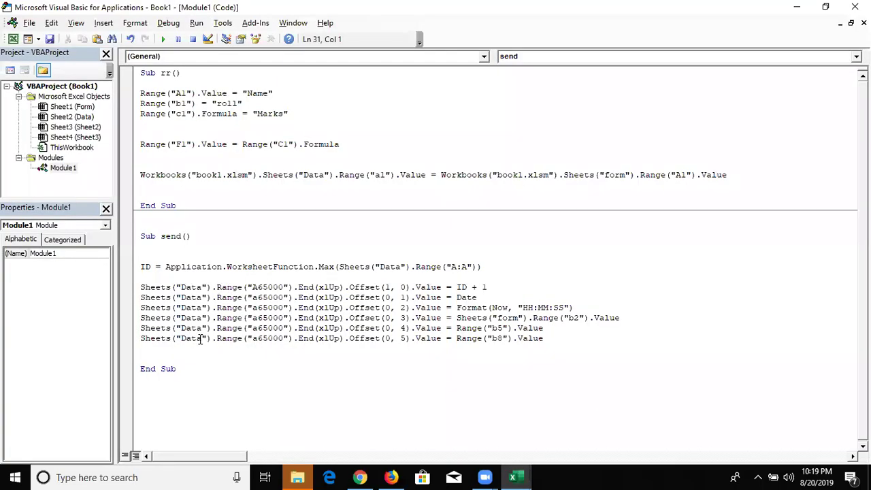
Step: Insert a MsgBox "Data Saves" line just above End Sub in the send macro
left_click(197, 347)
key("Return")
type("msgbox \"")
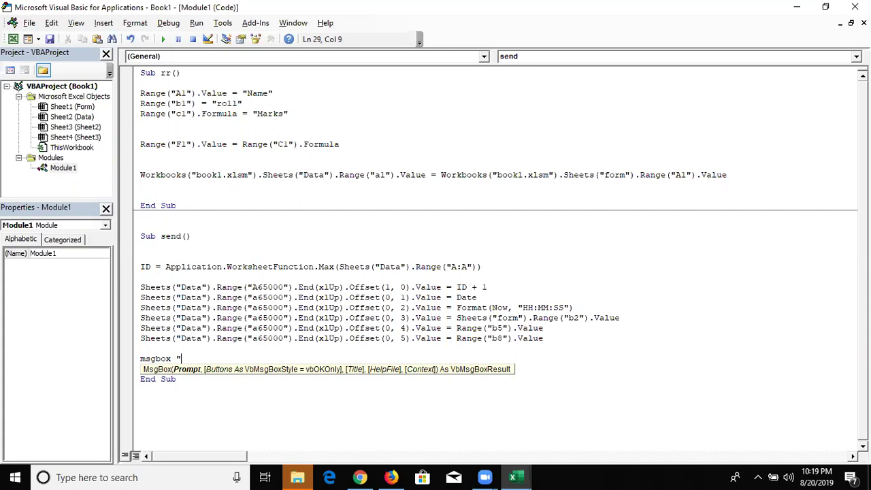
type("Data Saves\"")
key("Up")
key("Up")
key("Up")
key("Up")
key("Up")
key("Up")
Step: Review the send and rr macros, highlighting rr's three header-writing lines
key("shift+Right")
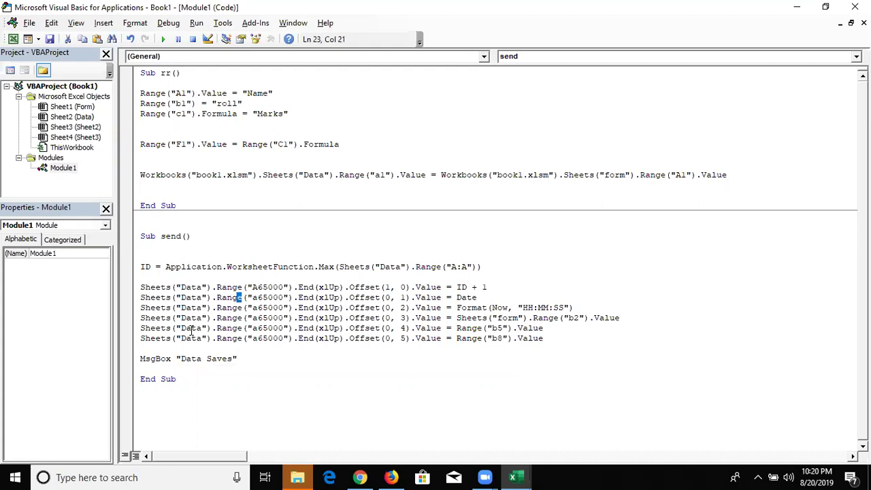
key("shift+Right")
key("shift+Right")
key("shift+Right")
key("shift+Right")
key("shift+Right")
key("shift+Right")
key("shift+Right")
key("shift+Right")
key("shift+Right")
key("shift+Right")
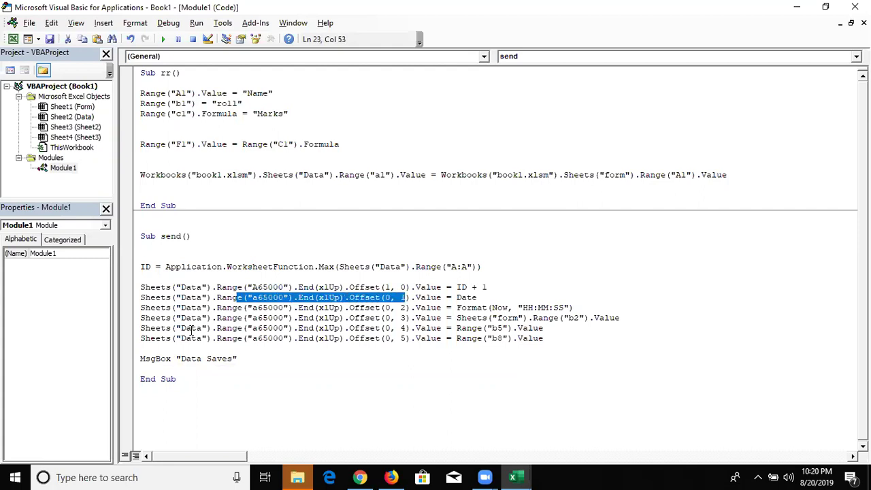
key("Down")
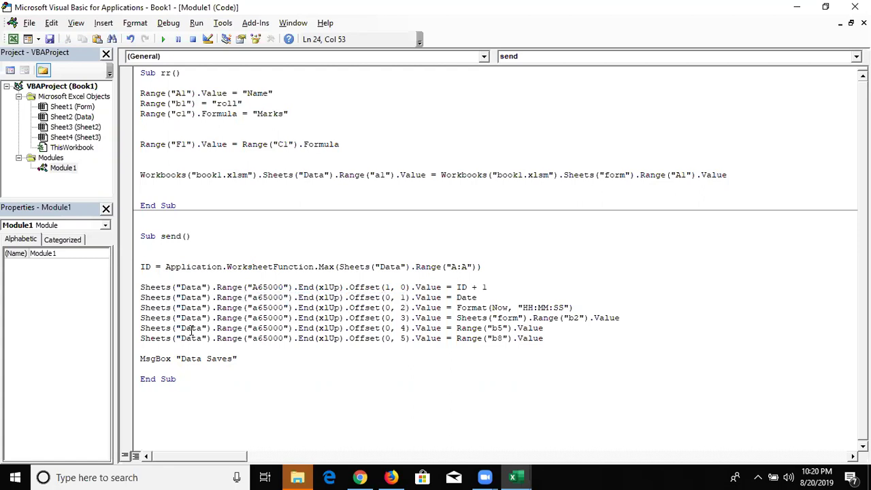
key("Down")
key("Up")
key("Up")
key("Up")
key("Up")
key("Up")
key("Up")
key("Up")
key("Up")
key("Up")
key("Up")
key("Down")
key("Down")
key("Down")
key("Down")
key("Down")
key("Down")
key("Down")
key("Down")
key("Down")
key("Down")
left_click(535, 218)
left_click_drag(141, 95, 295, 113)
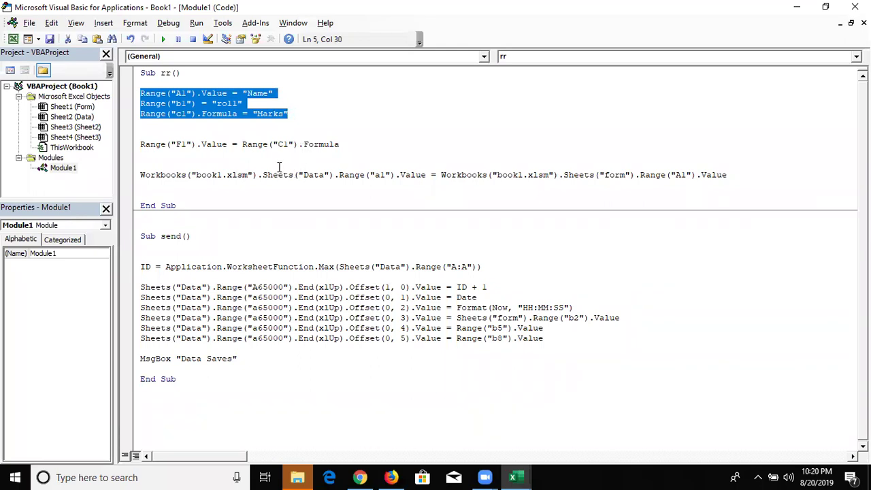
left_click(279, 166)
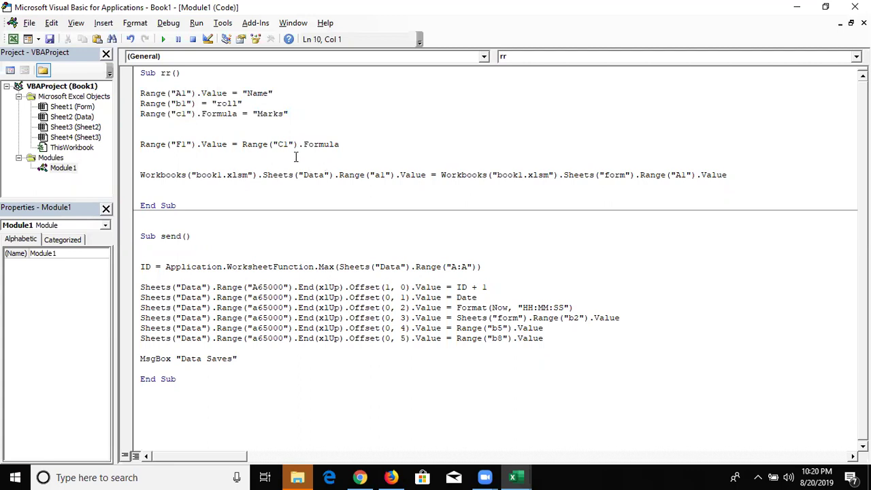
left_click(134, 145)
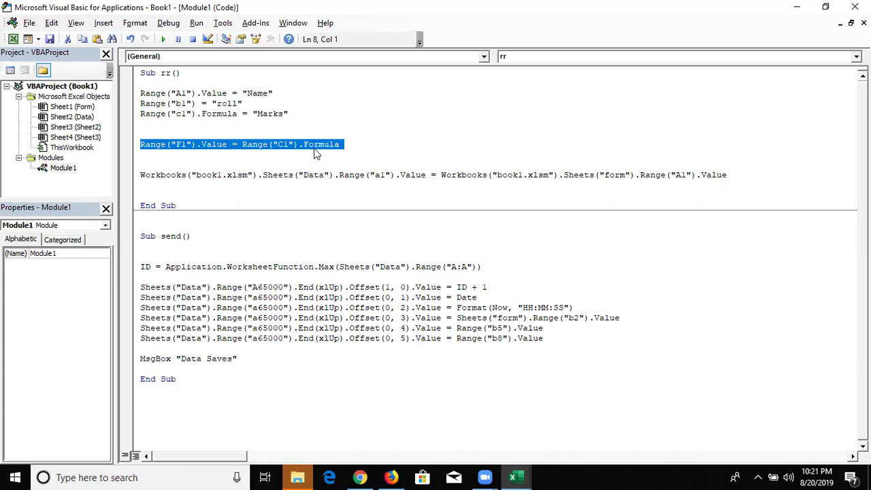
Step: Highlight the Data and form A1 references and both book1.xlsm names in rr's Workbooks line
left_click(332, 203)
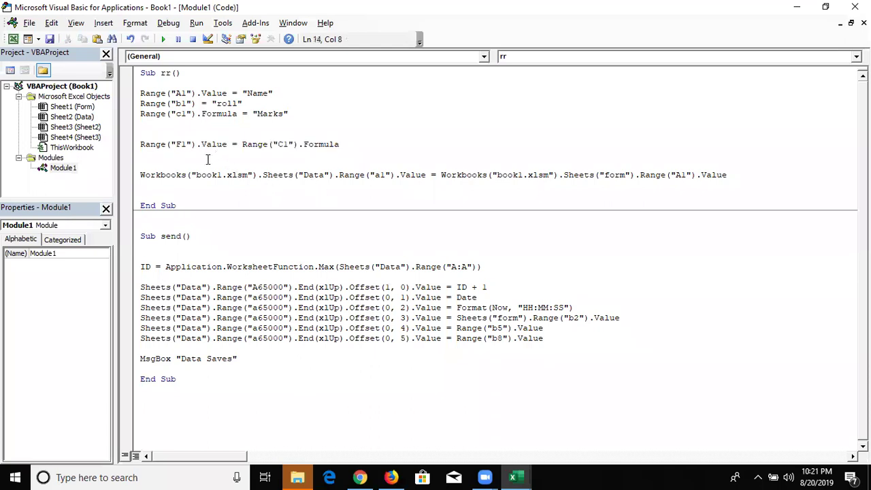
left_click(132, 149)
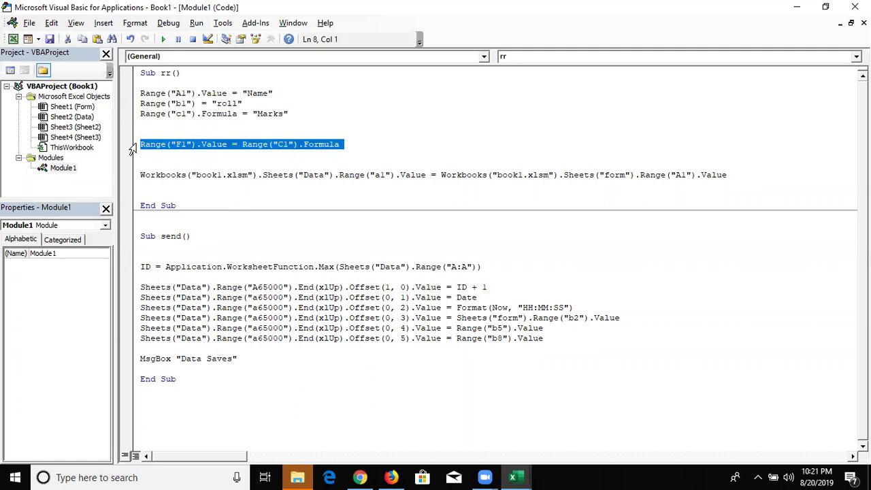
left_click_drag(263, 175, 428, 175)
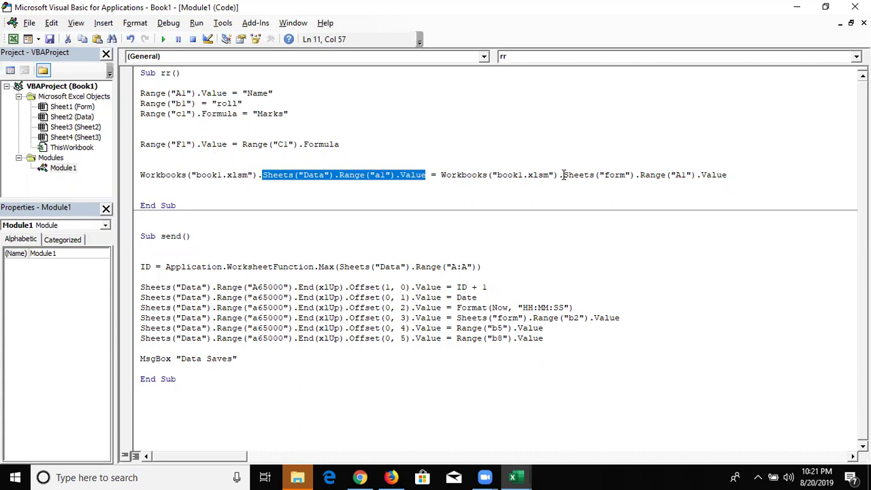
left_click_drag(564, 175, 727, 175)
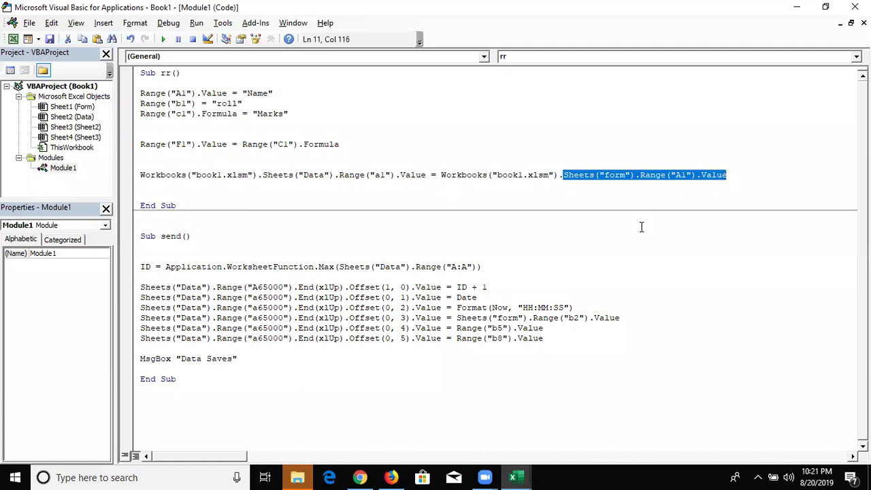
left_click(497, 197)
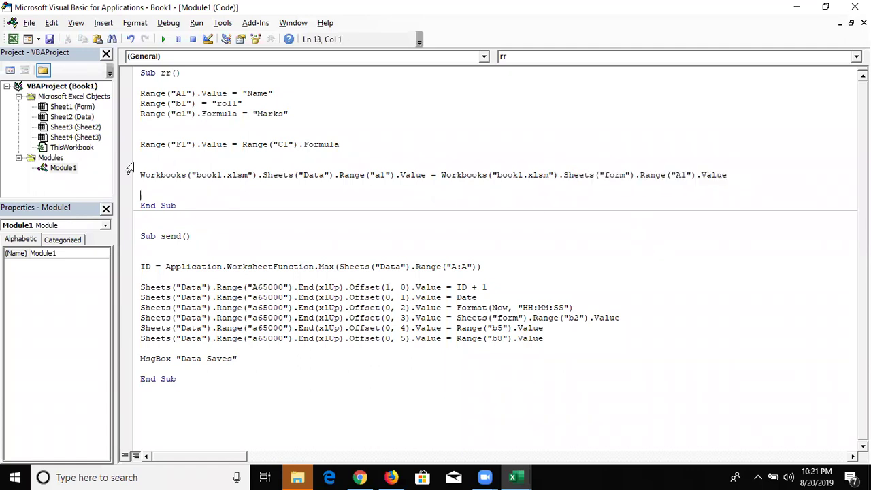
left_click_drag(141, 176, 257, 176)
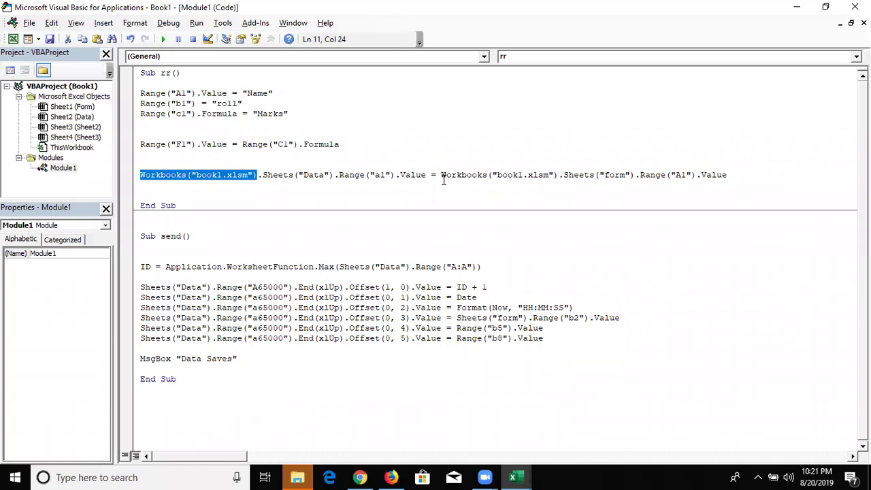
left_click_drag(440, 176, 558, 176)
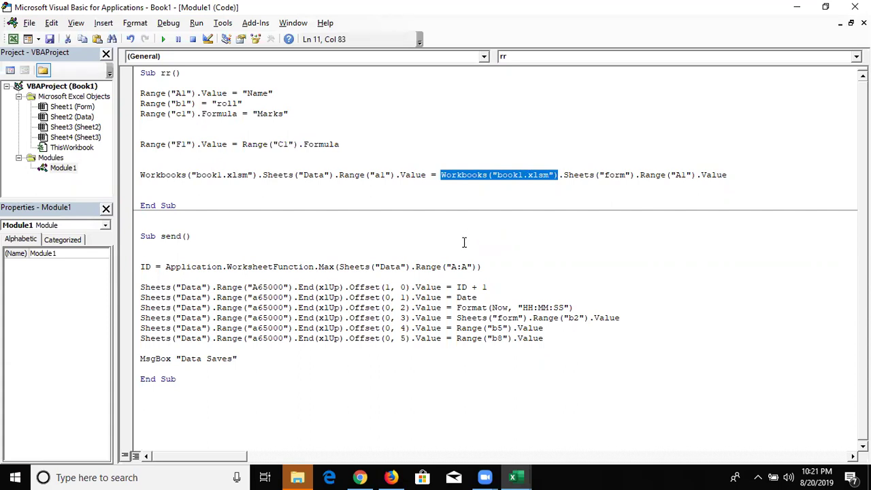
left_click(341, 387)
Step: Change the second workbook name in rr's Workbooks line from book1.xlsm to book2.xlsm
left_click(219, 368)
left_click(516, 209)
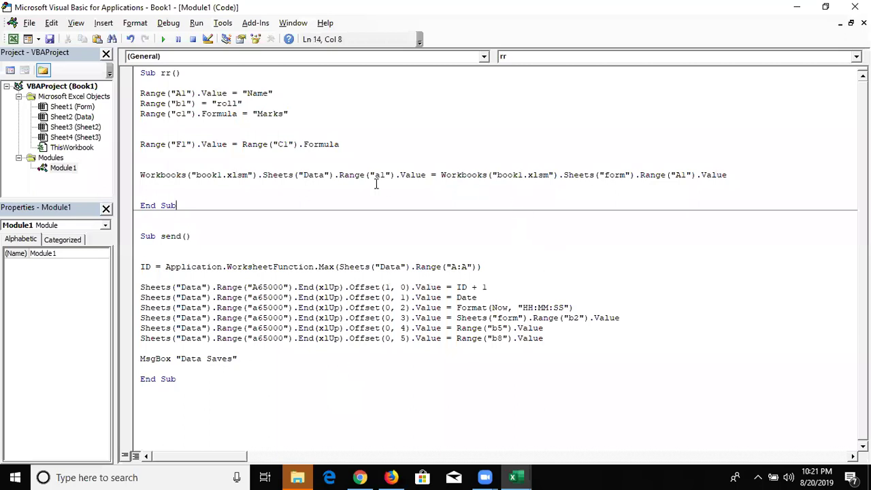
left_click(220, 175)
left_click(525, 175)
key("BackSpace")
type("2")
left_click(523, 197)
left_click_drag(441, 175, 558, 176)
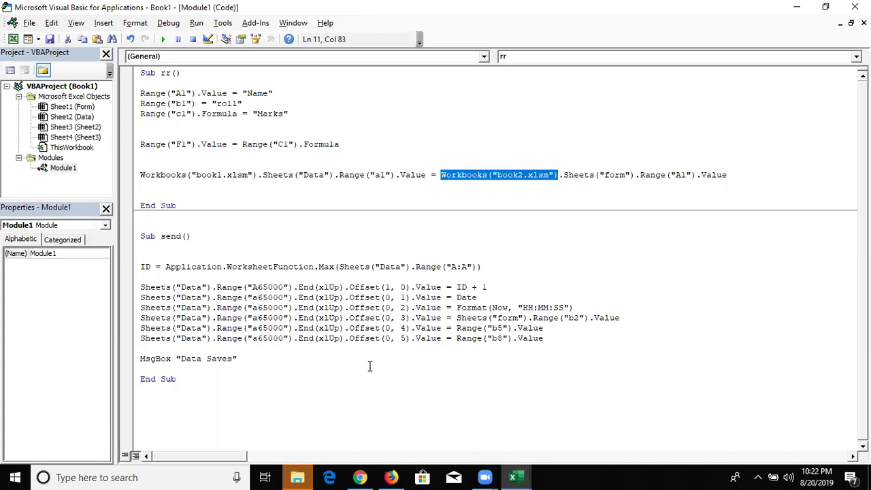
left_click(200, 361)
left_click(184, 370)
Step: Add Range("b2,b5,b8").ClearContents before send's End Sub, then return to Excel
key("Return")
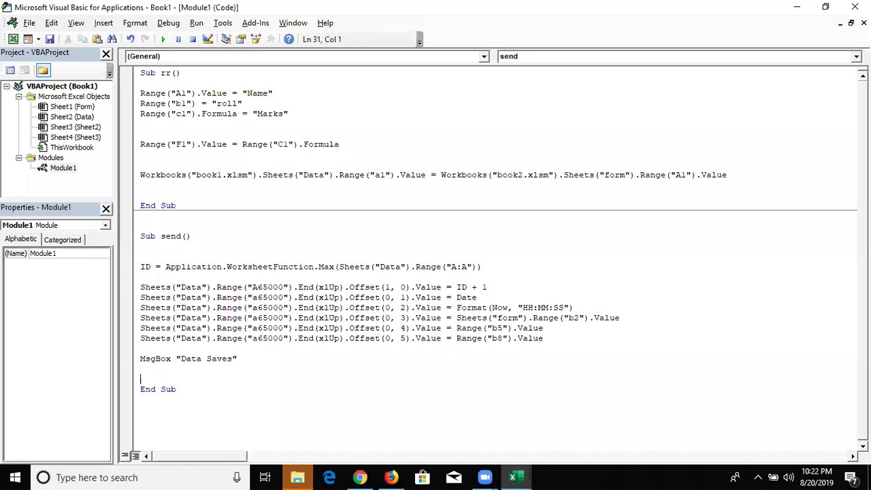
type("RANGE(")
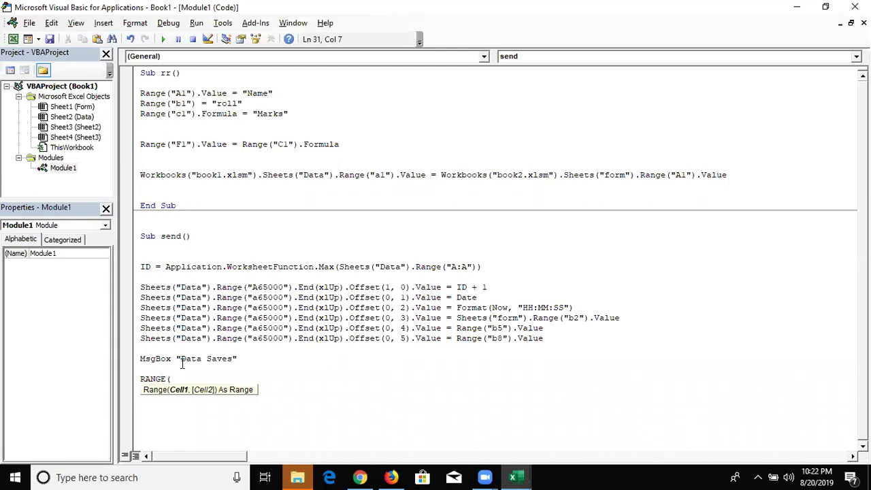
type("\"")
type("b2,b")
type("5")
type(",b8\")")
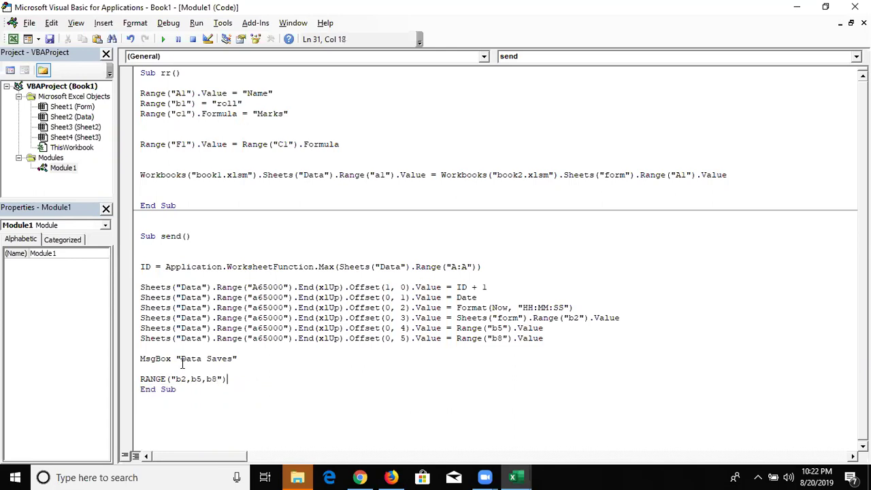
type(".CL")
key("Down")
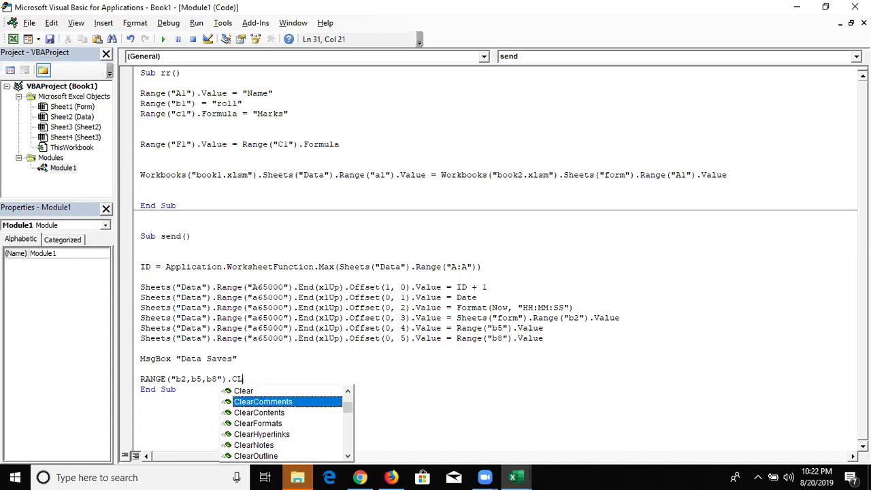
key("Down")
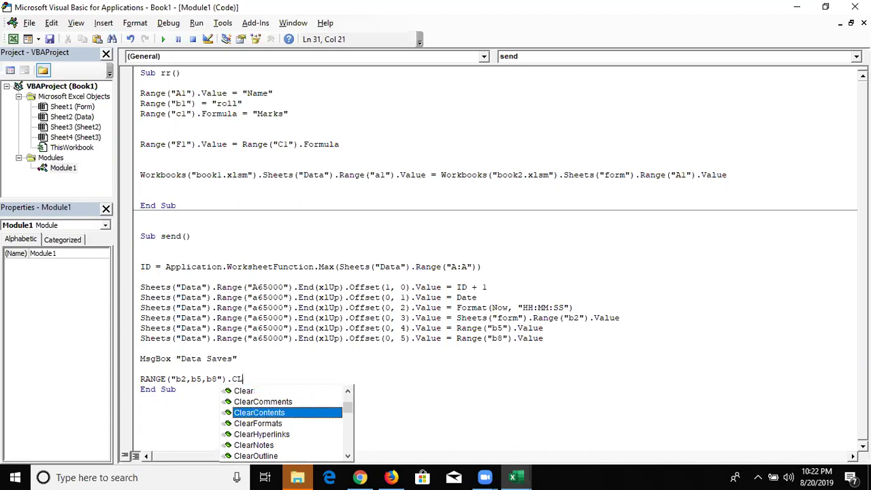
key("Tab")
key("Down")
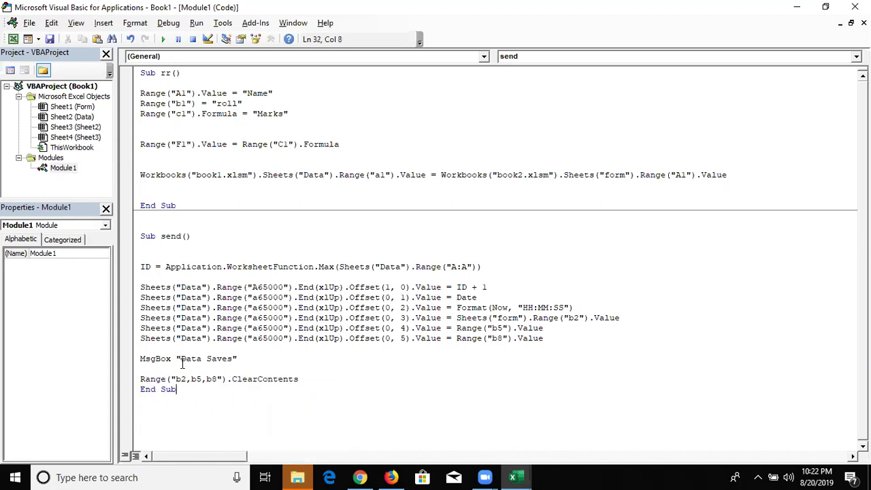
key("alt+F11")
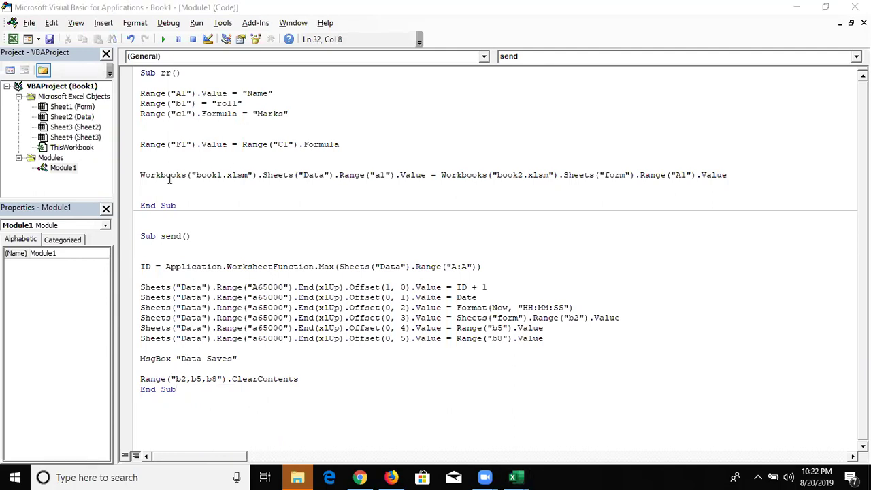
key("alt+Tab")
key("alt+Tab")
Step: Fill in the form with a student's name in B2, roll 1 in B5 and marks 652 in B8
left_click(156, 163)
type("pUJA")
key("Return")
key("Down")
key("Down")
key("Down")
key("Caps_Lock")
key("Up")
type("1")
key("Return")
key("Down")
key("Down")
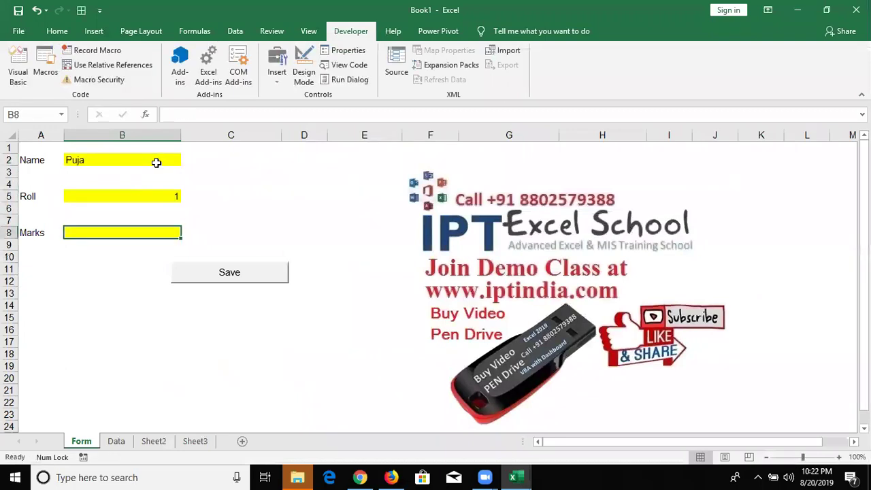
type("652")
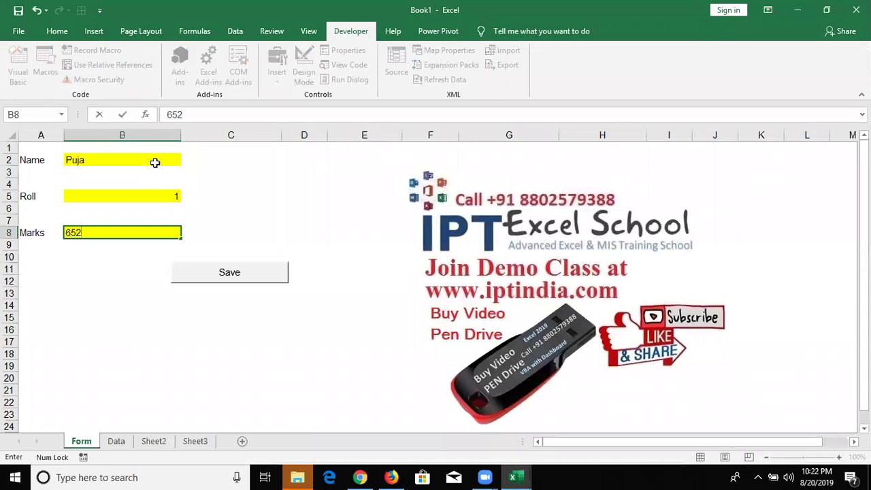
key("Return")
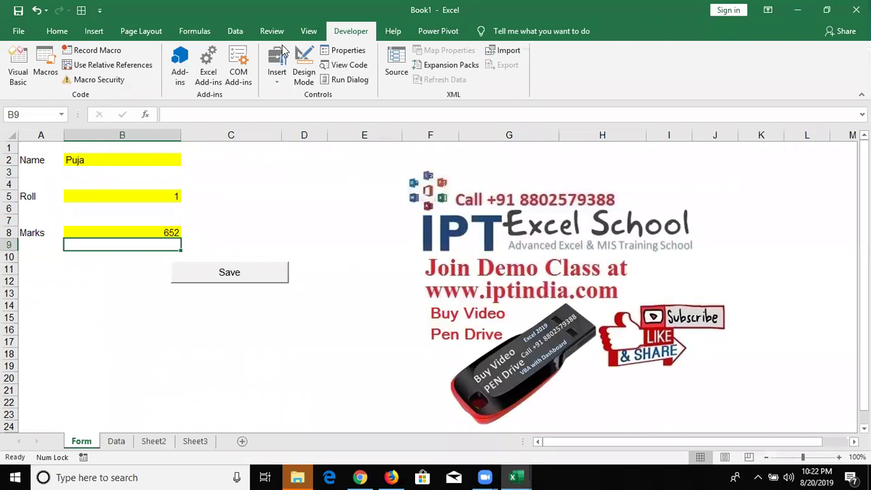
Step: Run Save, dismiss the Data Saves message, and check the new record row on Data
key("alt+F11")
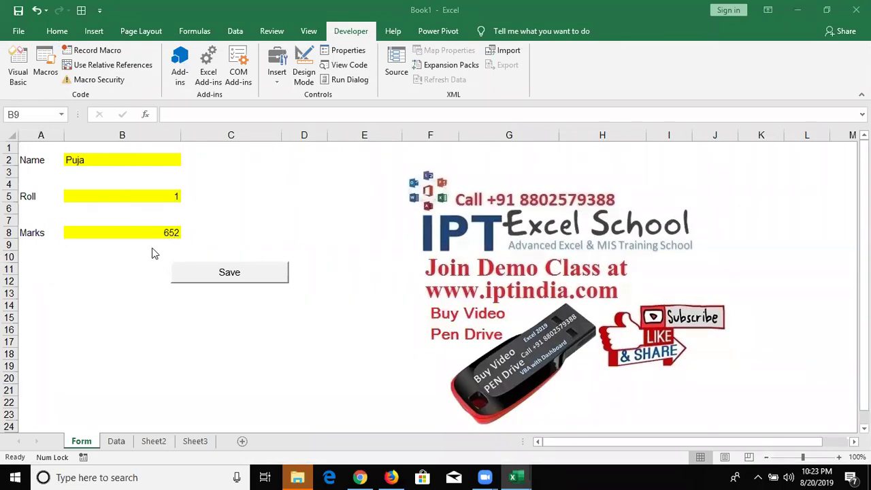
left_click(197, 285)
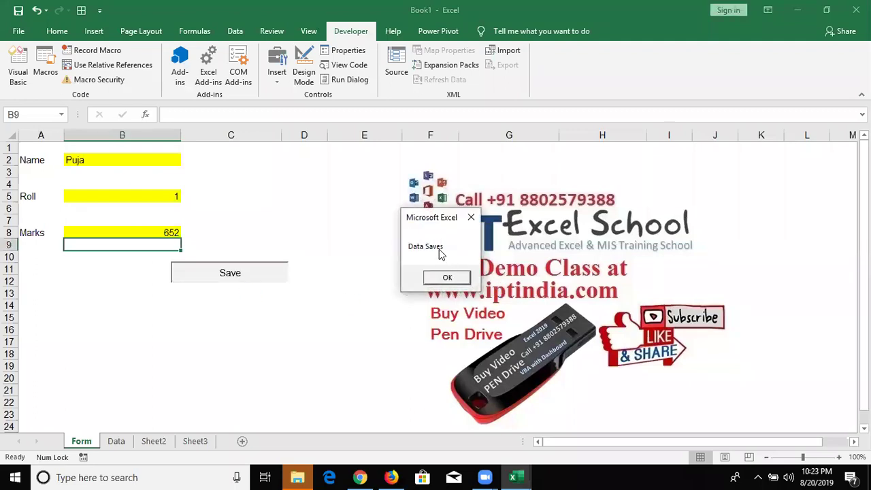
left_click(450, 279)
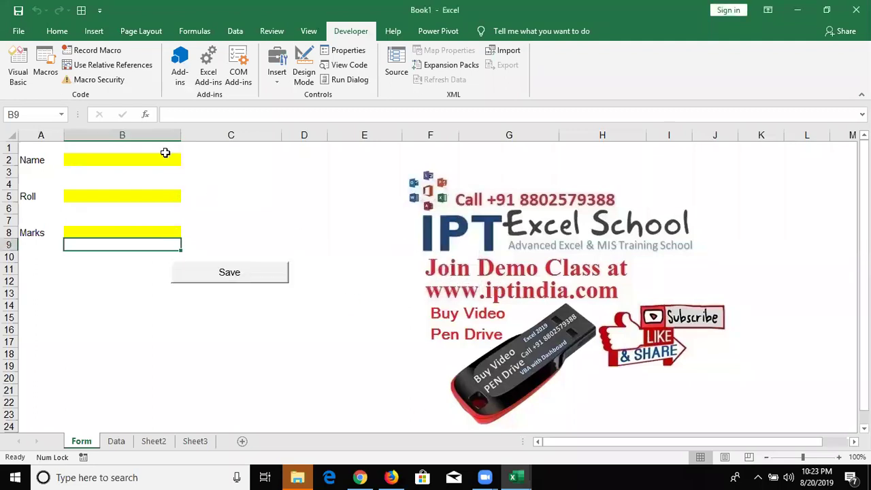
left_click(116, 442)
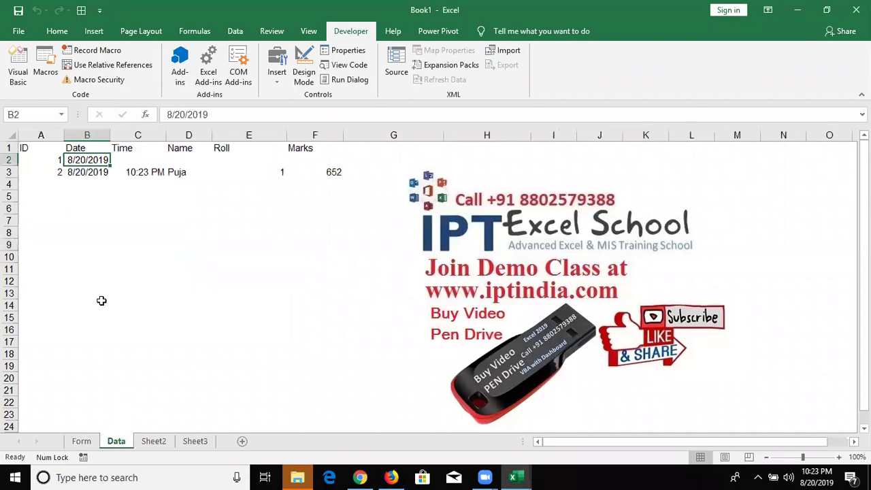
left_click_drag(43, 173, 336, 172)
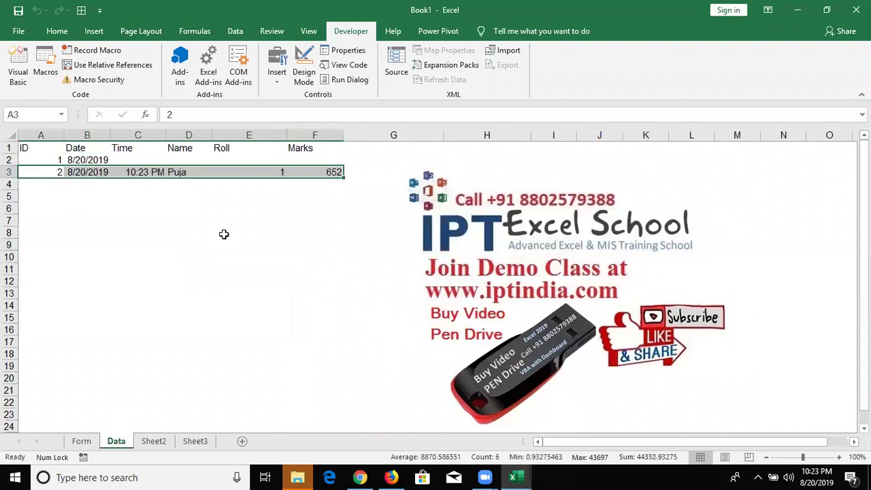
left_click(83, 442)
Step: Enter a second student's name, roll 2 and marks 584 on the form
left_click(104, 163)
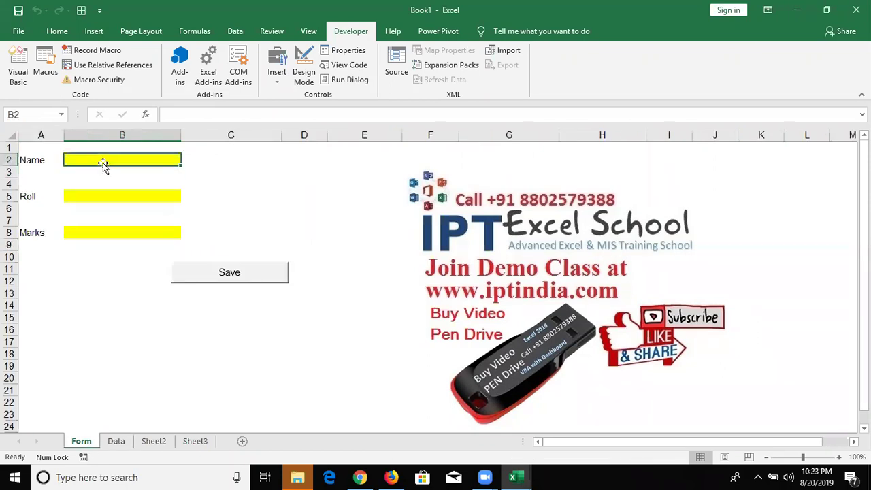
type("Geeta")
key("Return")
key("Return")
type("2")
key("Return")
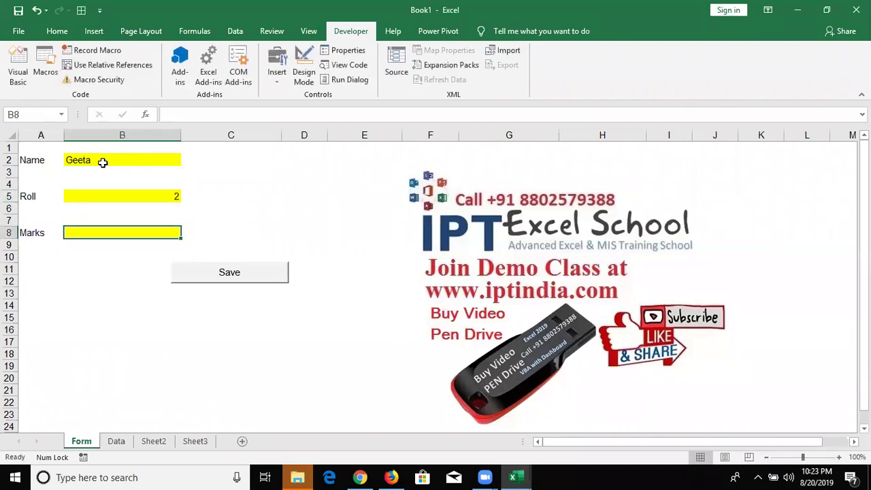
type("584")
key("Return")
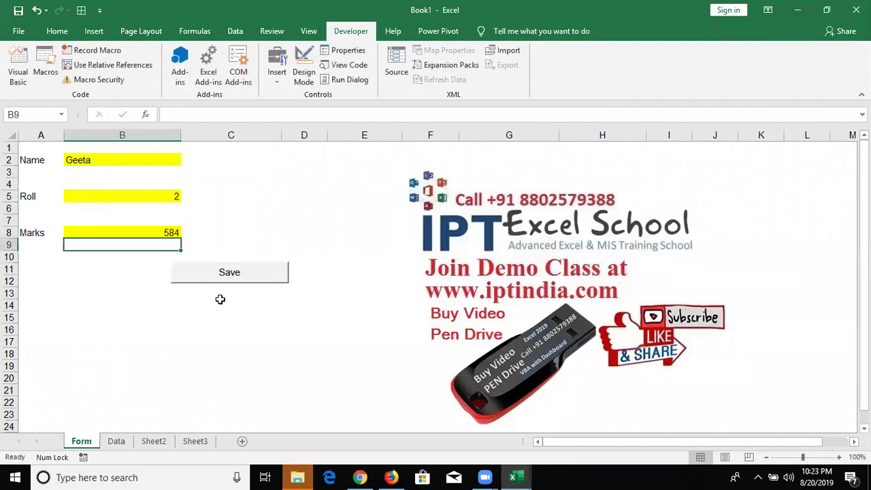
Step: Save the entry, dismiss the message, and view the new row 4 on the Data sheet
left_click(223, 275)
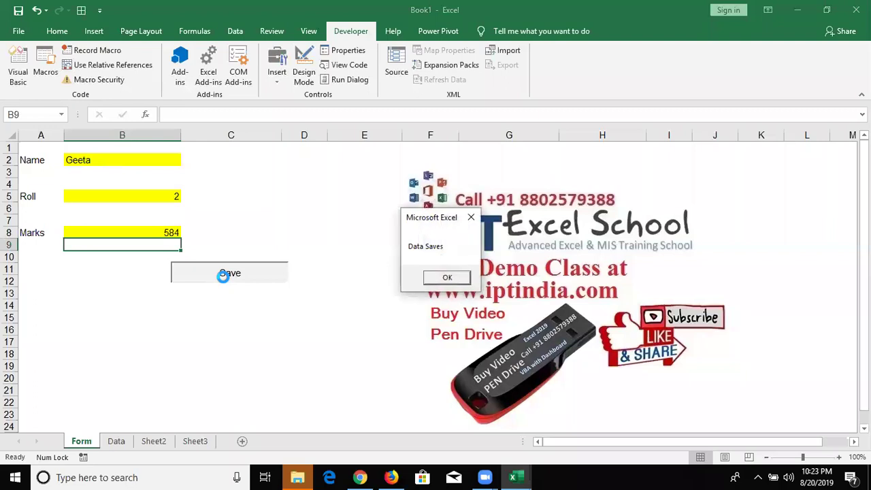
left_click(446, 278)
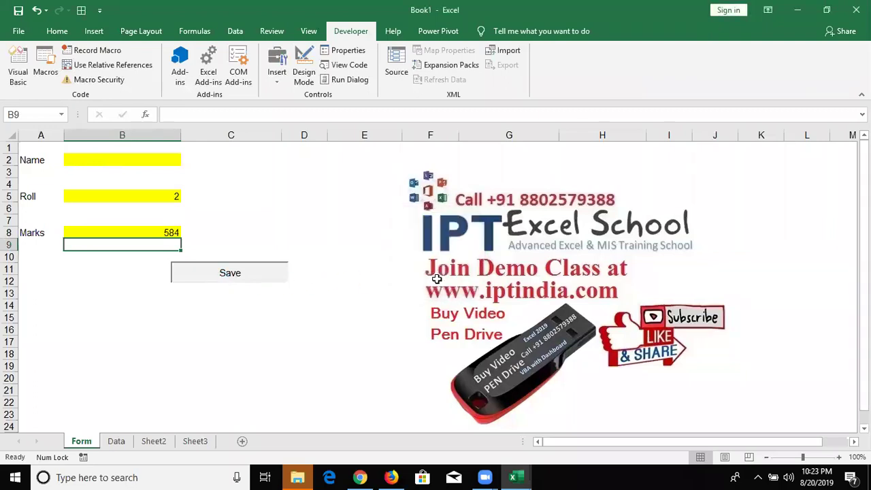
left_click(116, 442)
left_click(82, 268)
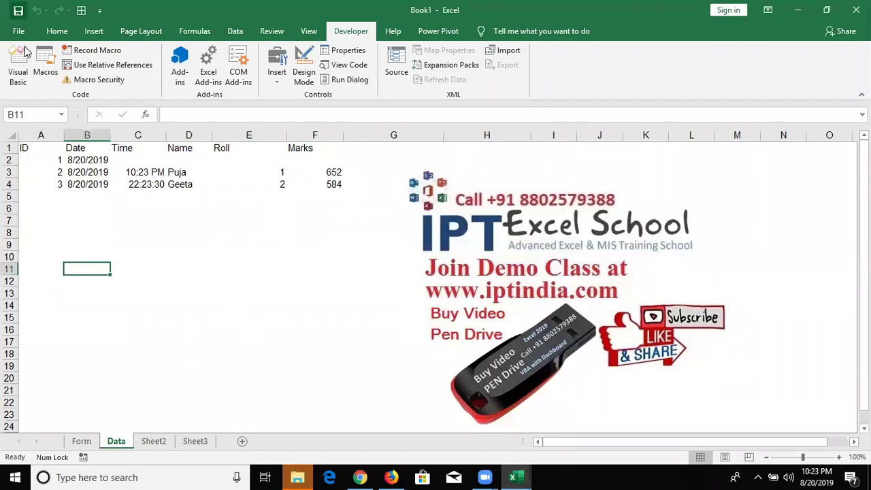
Step: Save the workbook to the Desktop as Form1, an Excel Macro-Enabled Workbook
key("ctrl+s")
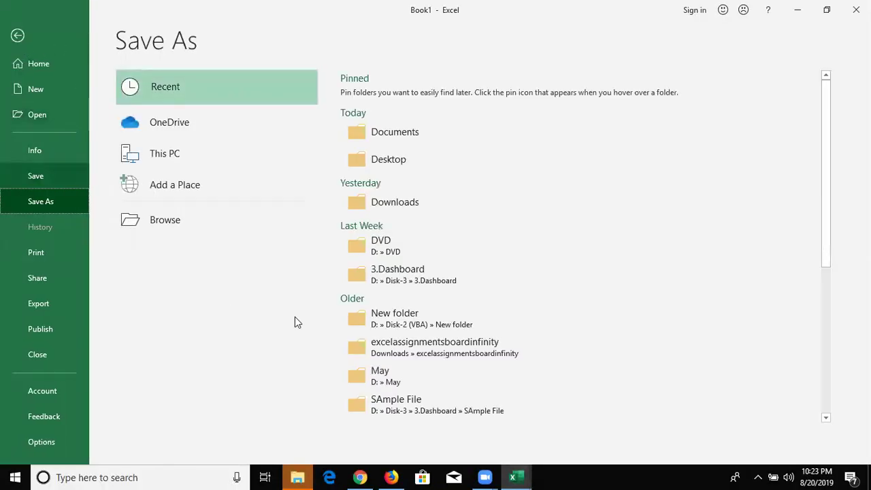
left_click(379, 164)
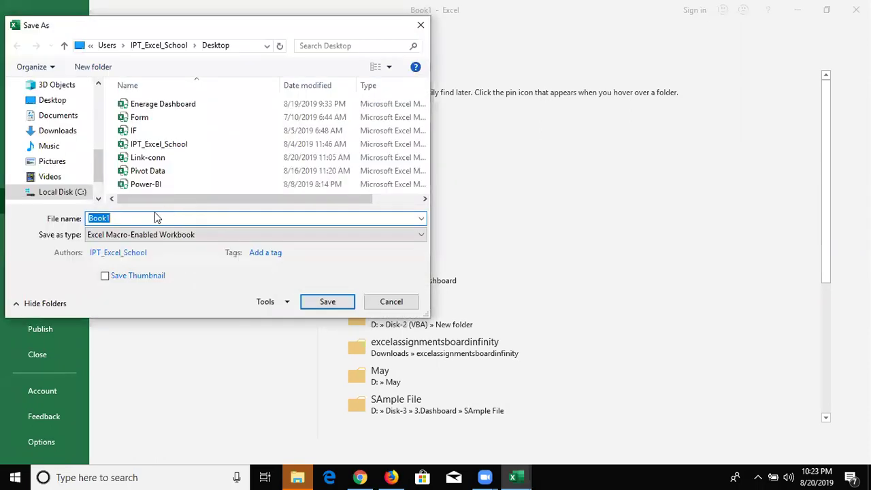
type("Form")
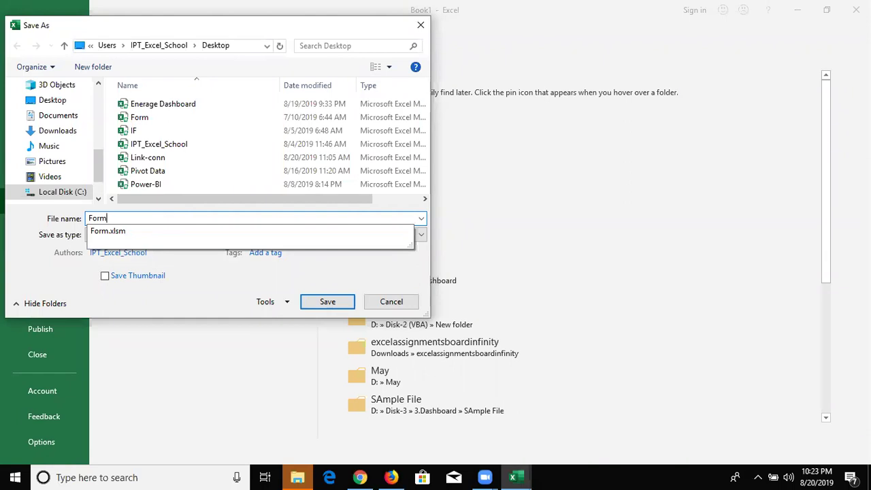
type("1")
double_click(156, 217)
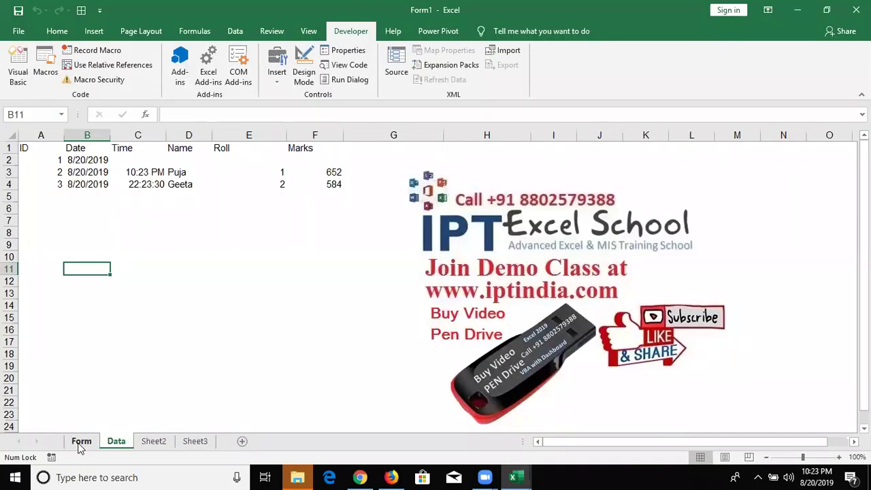
left_click(81, 443)
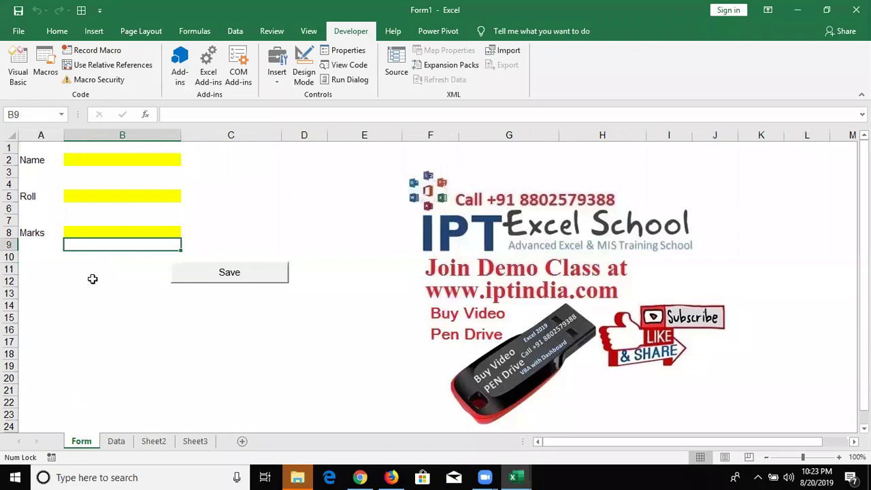
left_click(106, 166)
left_click(103, 193)
left_click(102, 216)
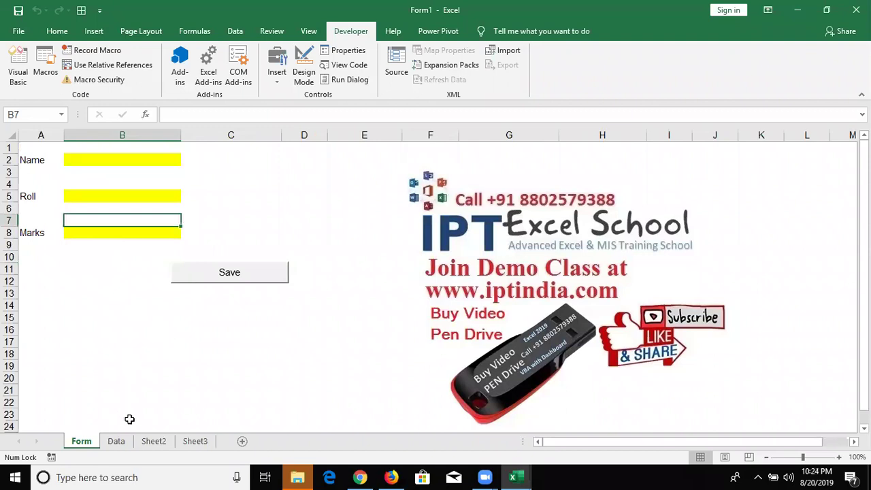
left_click(115, 442)
left_click_drag(179, 185, 334, 197)
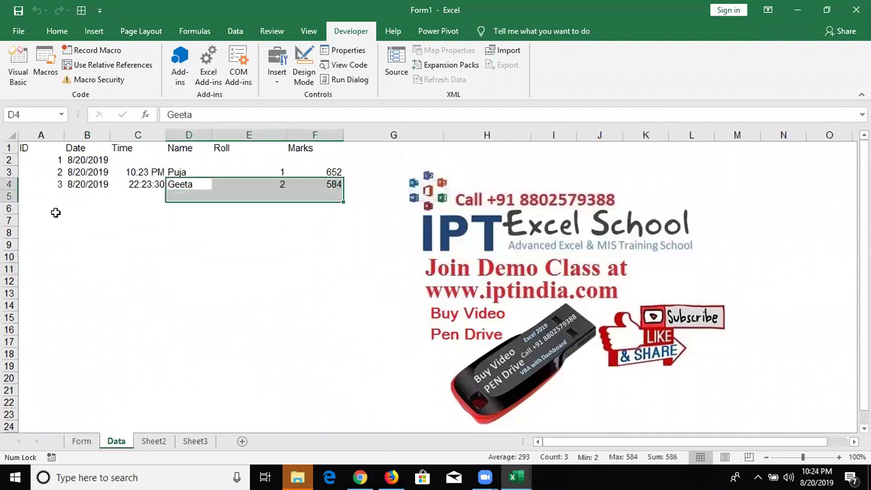
left_click_drag(42, 184, 124, 193)
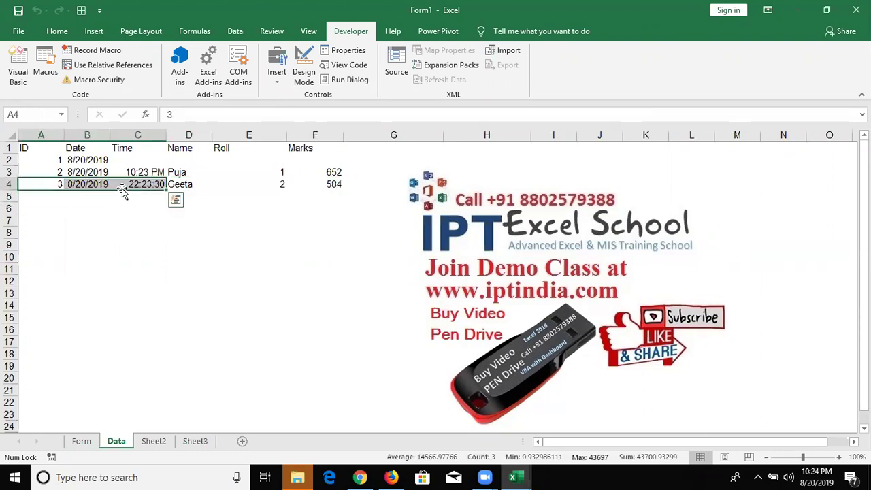
left_click(61, 162)
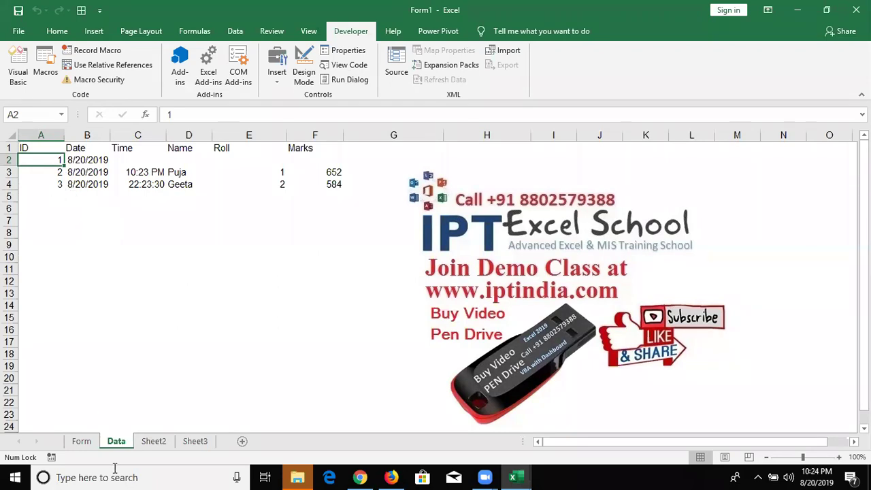
left_click(86, 443)
left_click(90, 332)
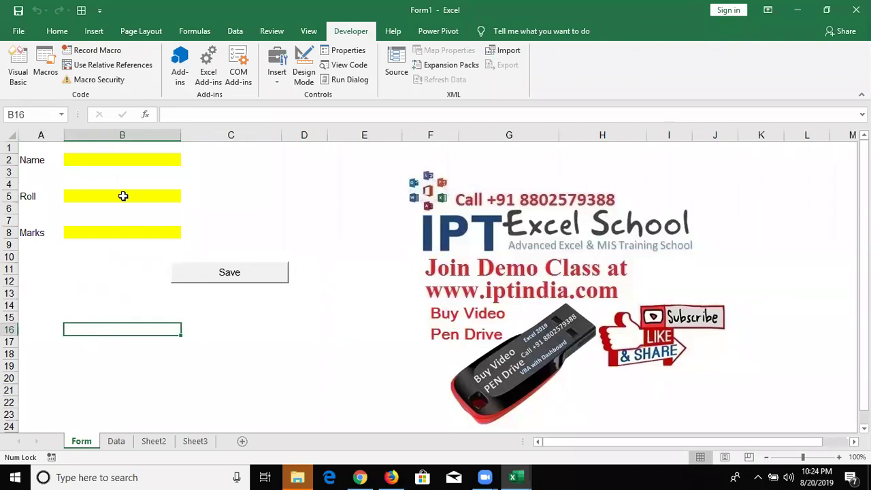
left_click(115, 155)
left_click(115, 197)
left_click(122, 235)
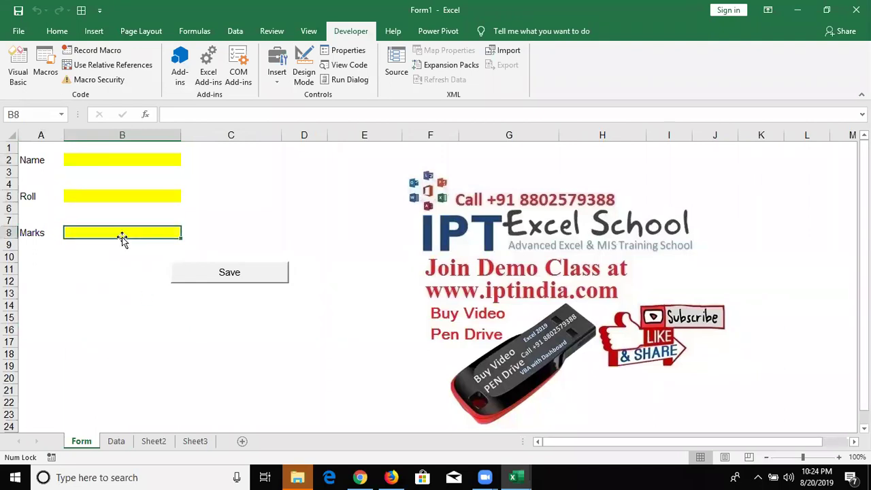
left_click(115, 441)
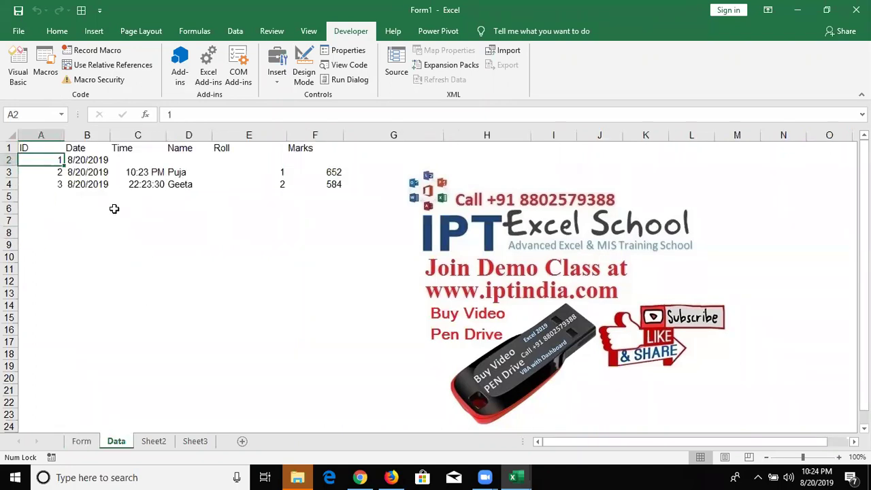
key("alt+Tab")
key("alt+Tab")
Step: Walk through the send macro, highlighting its body and the first Sheets line's target cell
key("Down")
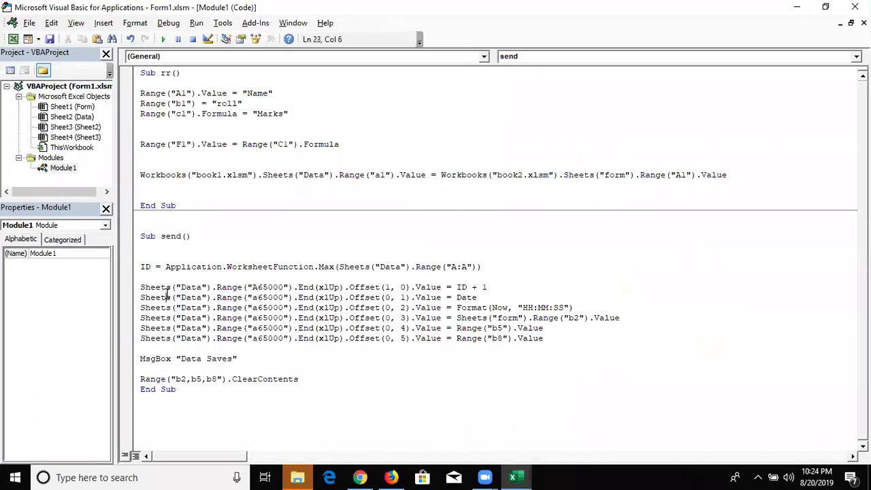
left_click(136, 267)
left_click_drag(177, 329, 303, 381)
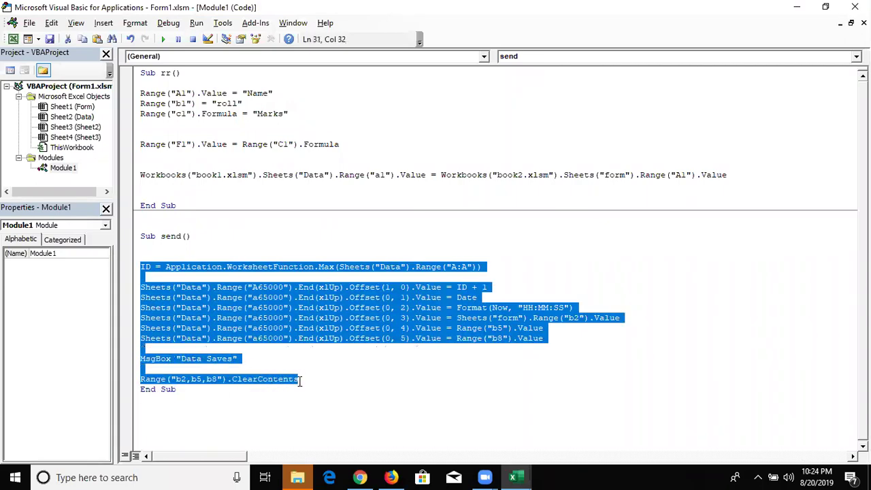
left_click(328, 375)
left_click(141, 287)
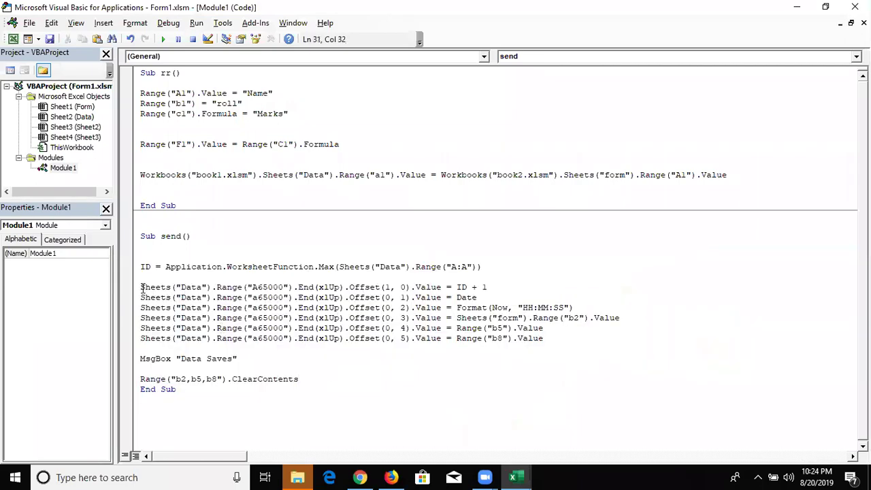
left_click_drag(141, 287, 443, 289)
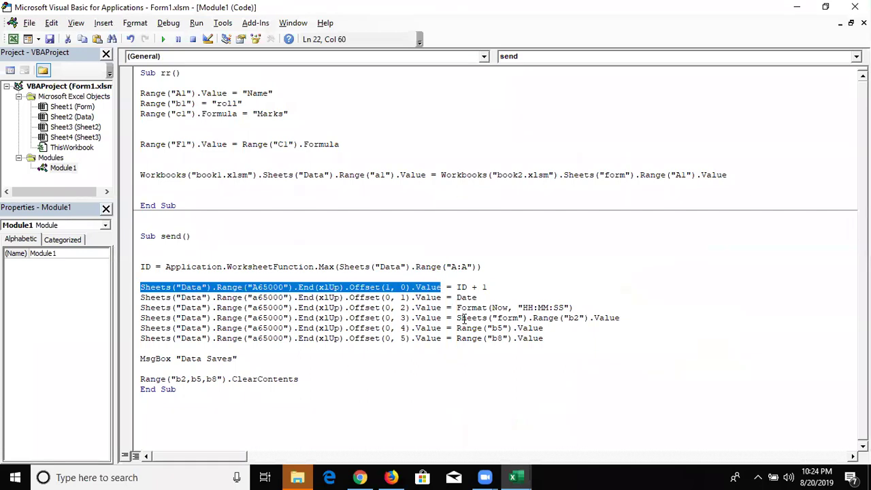
left_click(457, 358)
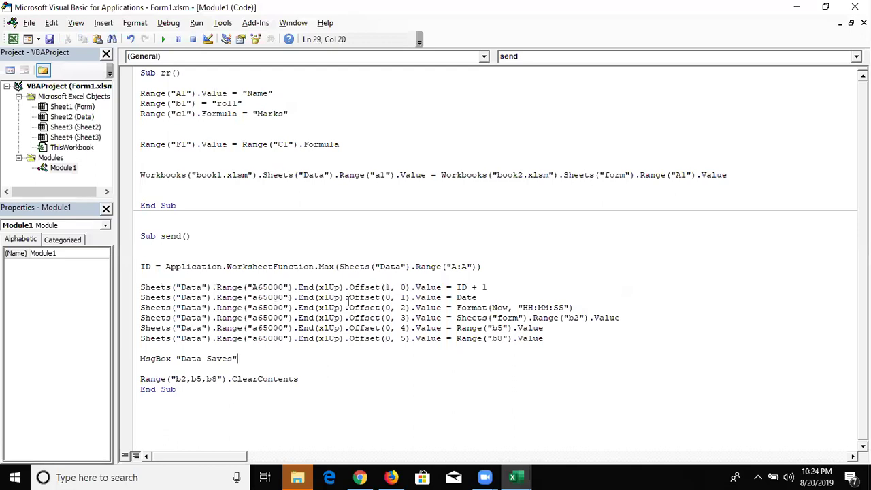
Step: Close the VBA editor and the Form1 workbook
left_click(527, 258)
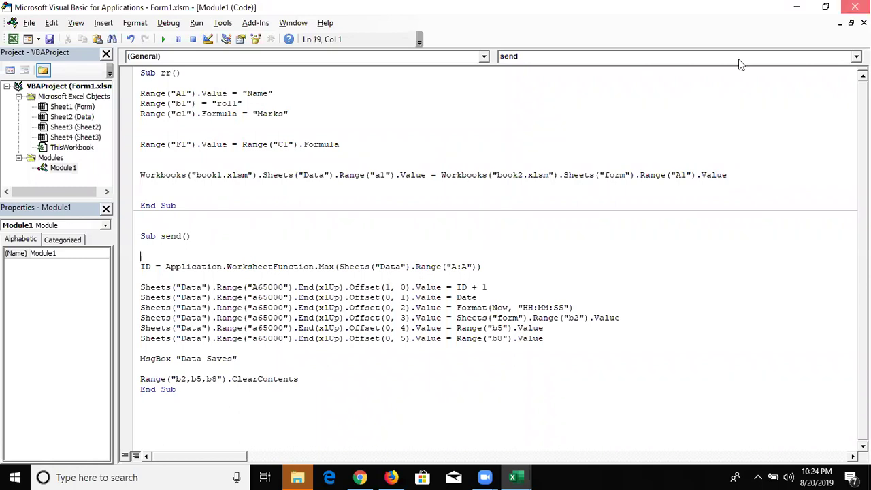
left_click(855, 7)
left_click(855, 10)
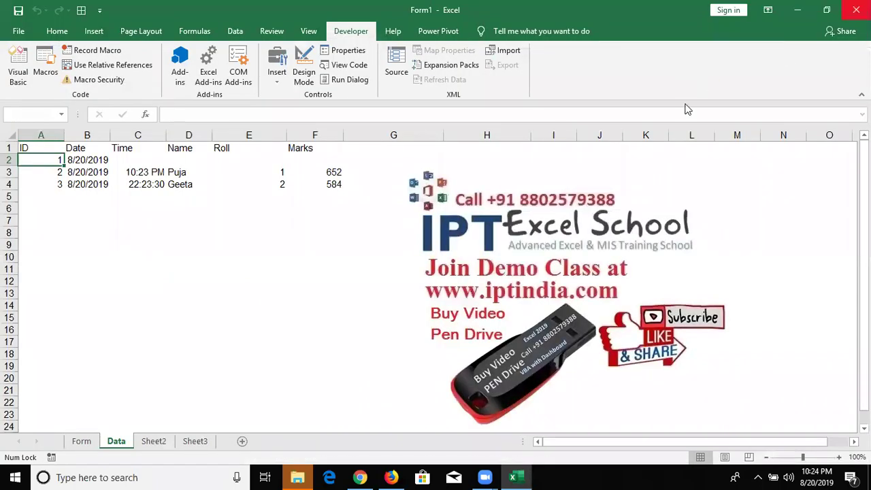
Step: Start a new Gmail message and add a first contact from the To suggestions
left_click(360, 477)
left_click(75, 136)
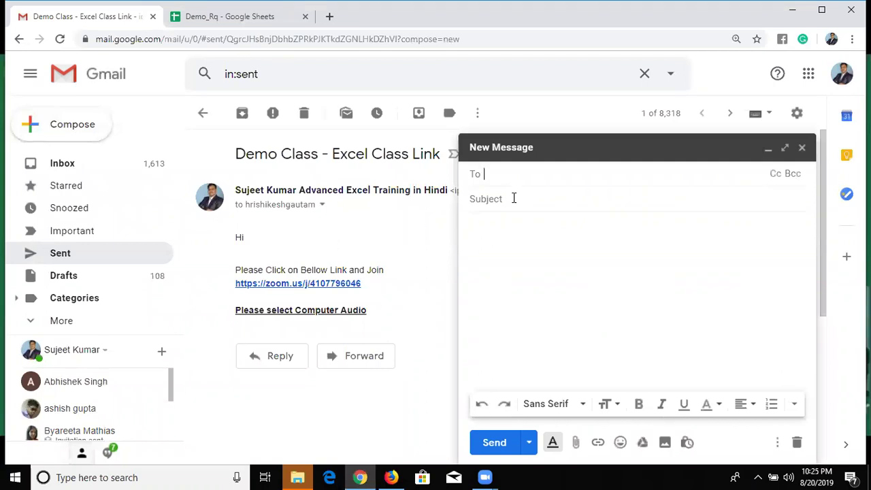
type("m")
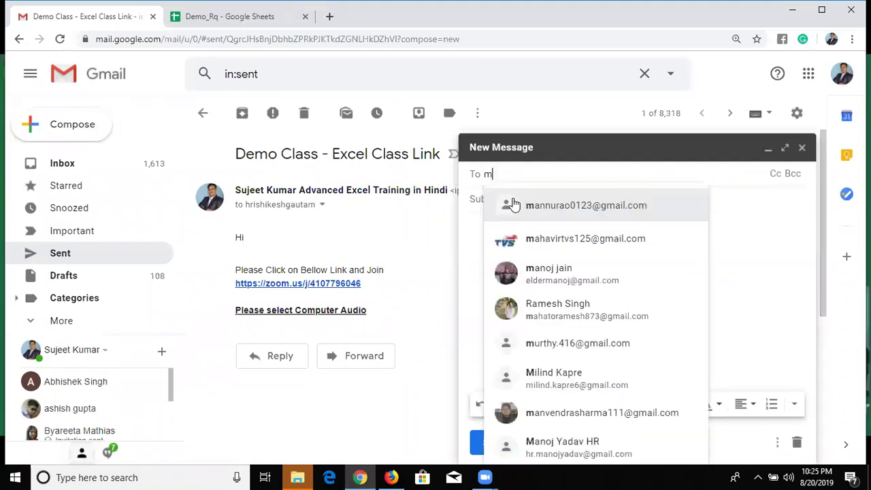
key("BackSpace")
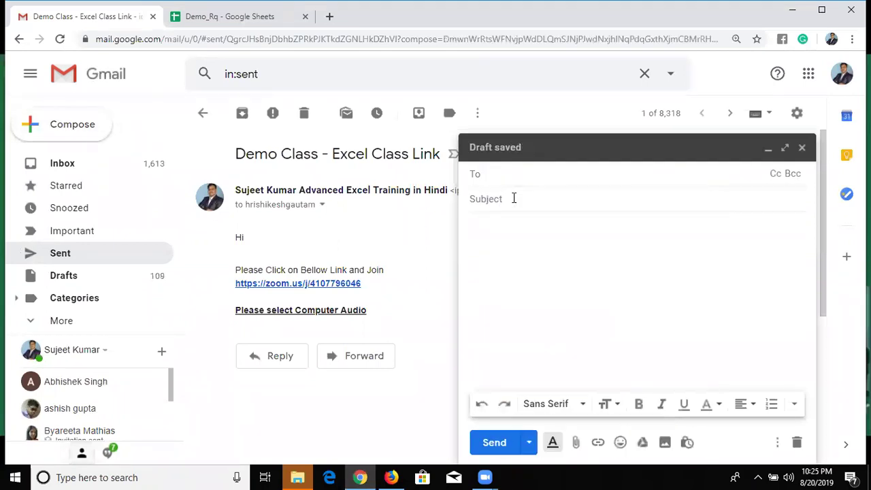
type("ish")
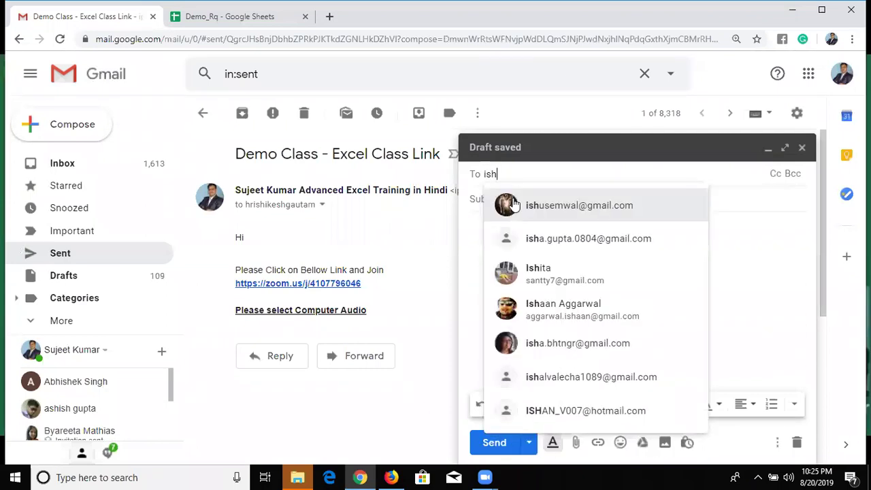
left_click(540, 243)
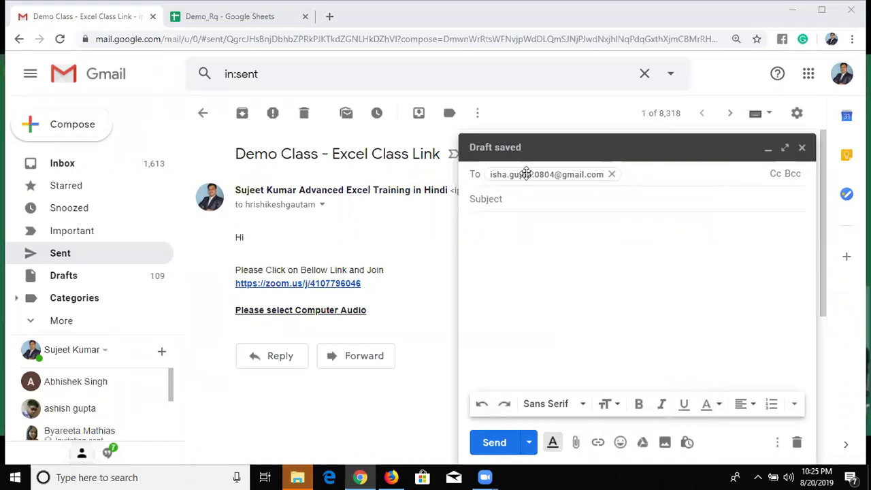
Step: Add a second suggested contact as recipient, then close the draft
left_click(629, 173)
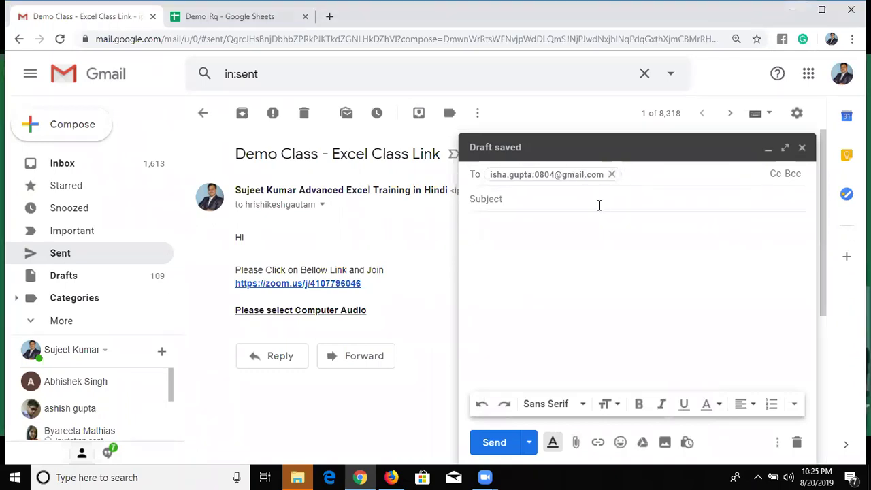
type("ami")
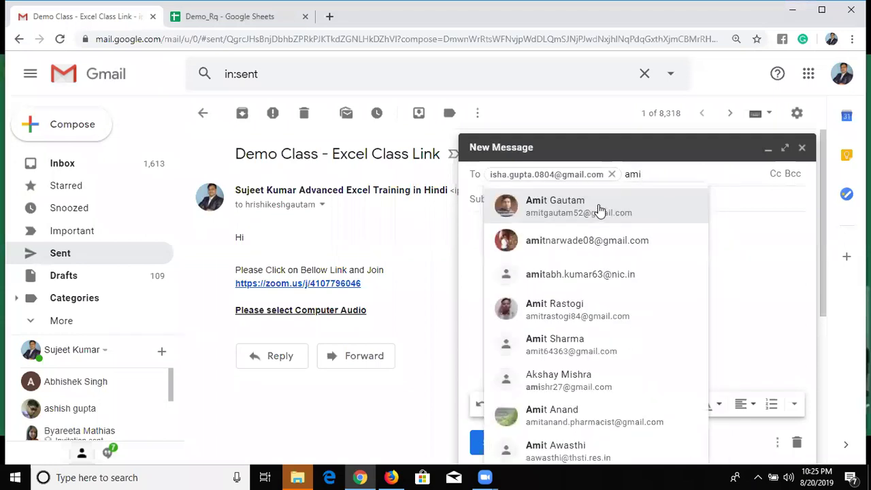
left_click(610, 204)
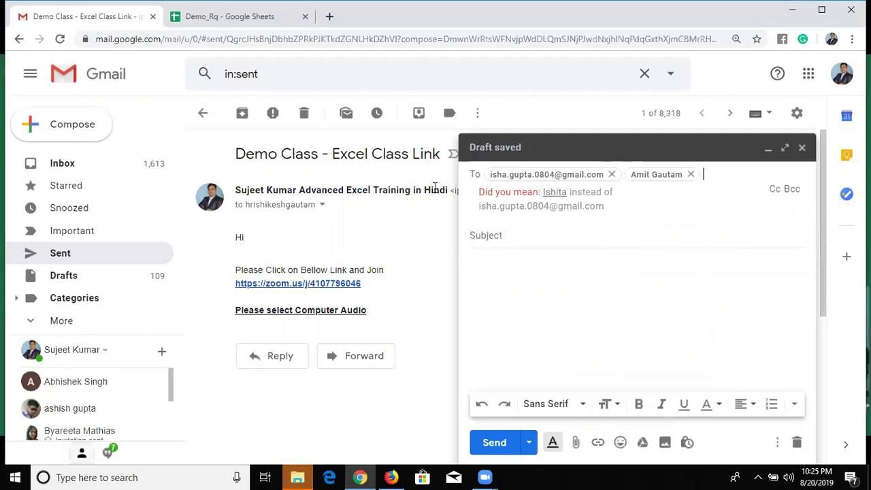
mouse_move(435, 188)
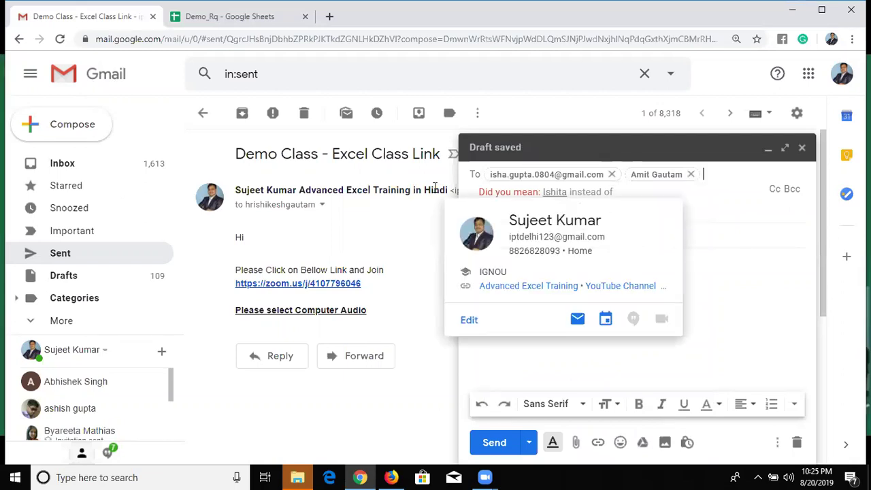
key("Escape")
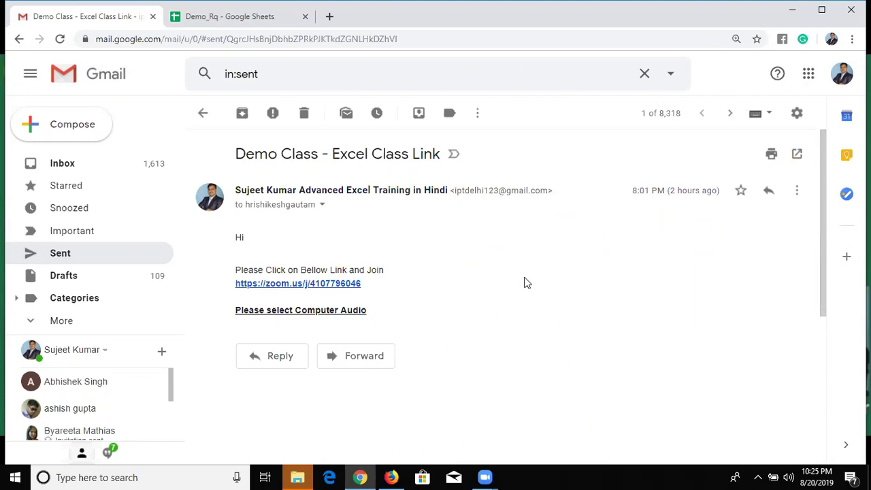
Step: Start another new message and add two contacts from the To suggestions
left_click(68, 136)
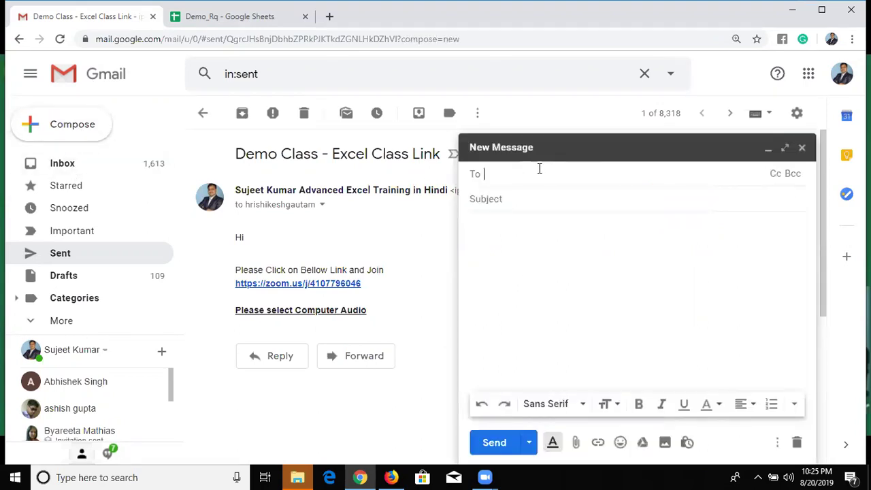
type("ish")
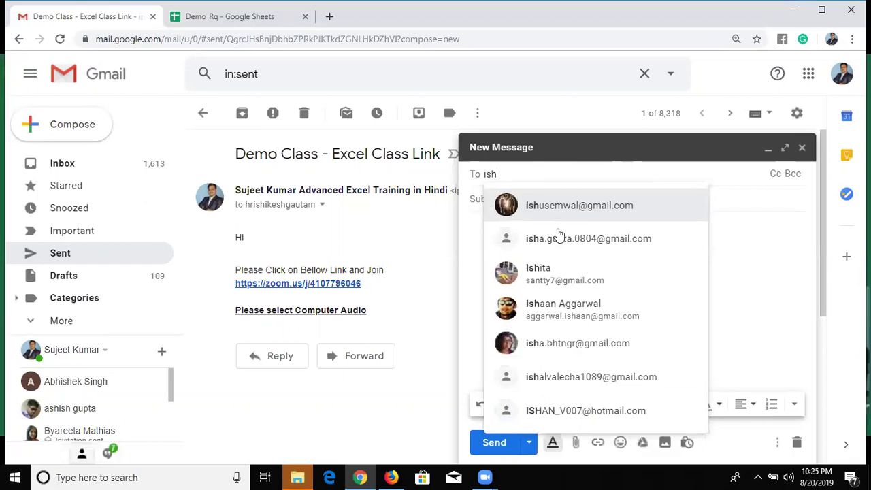
left_click(559, 235)
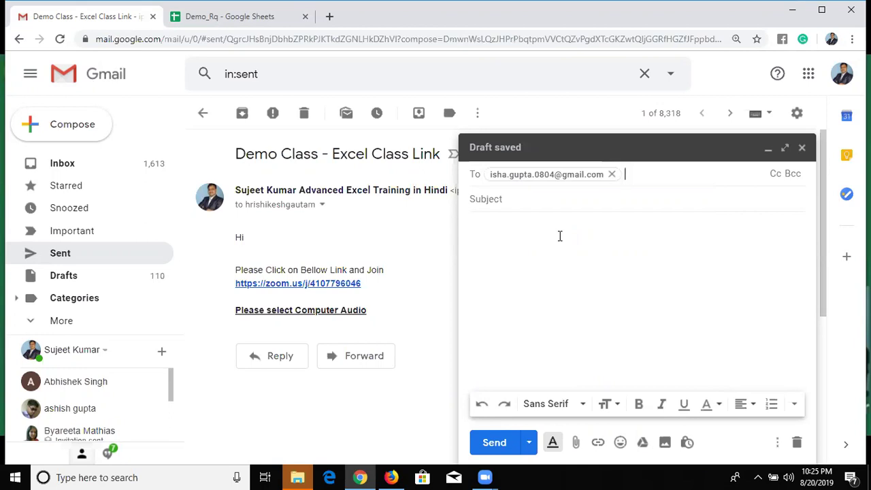
type("amit")
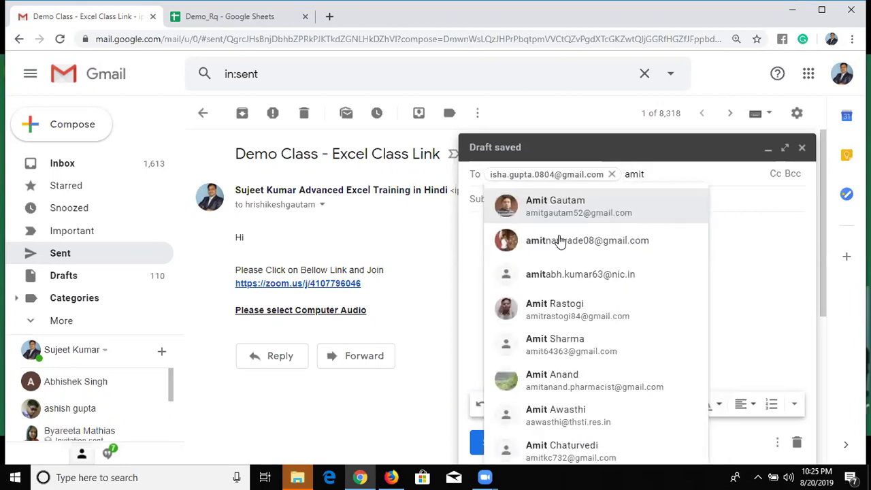
left_click(565, 203)
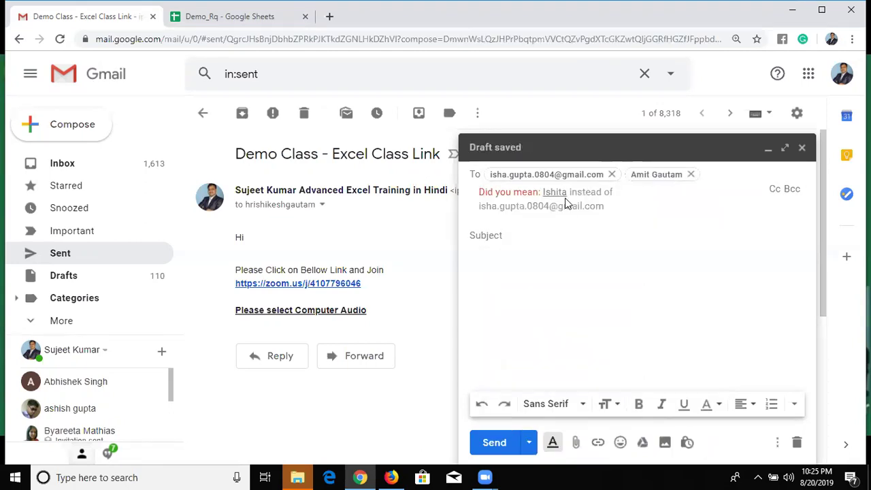
Step: Add a third and fourth suggested contact to the To field
type("sh")
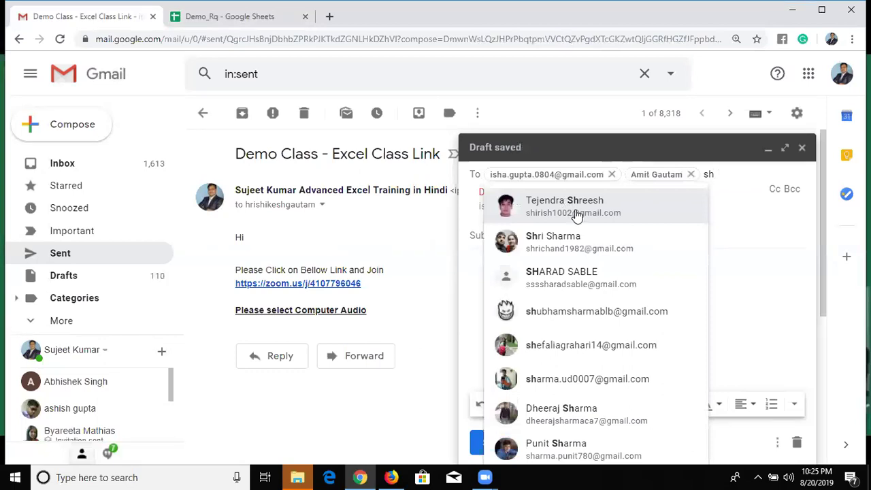
mouse_move(577, 215)
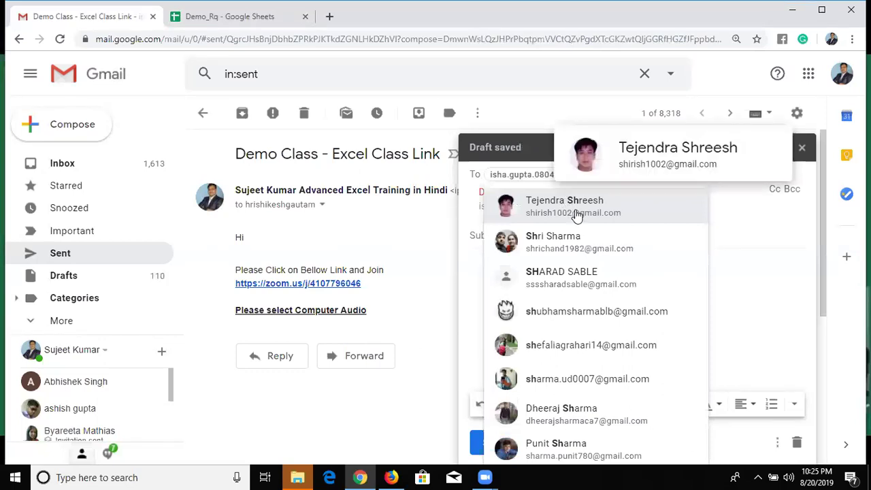
key("Escape")
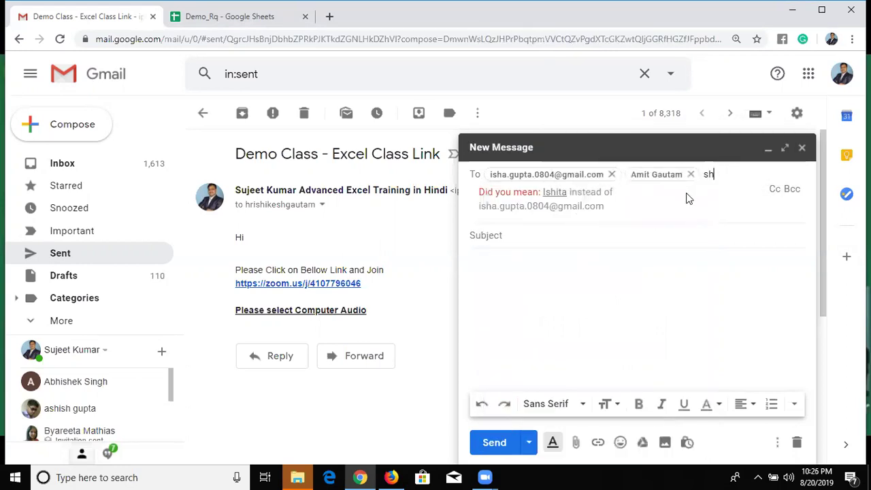
type("a")
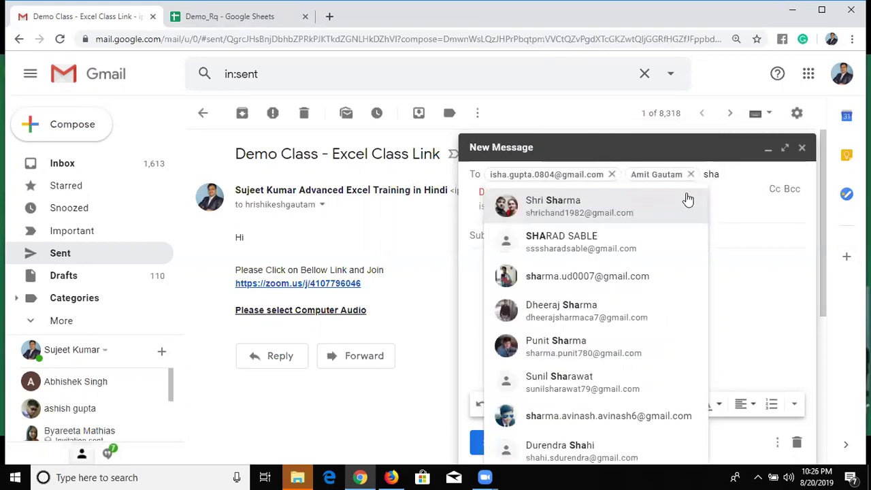
left_click(646, 241)
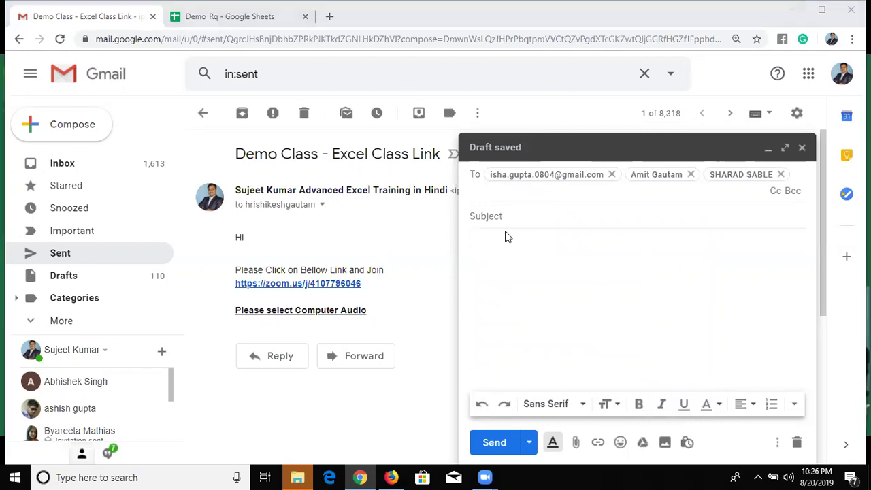
left_click(498, 193)
type("k")
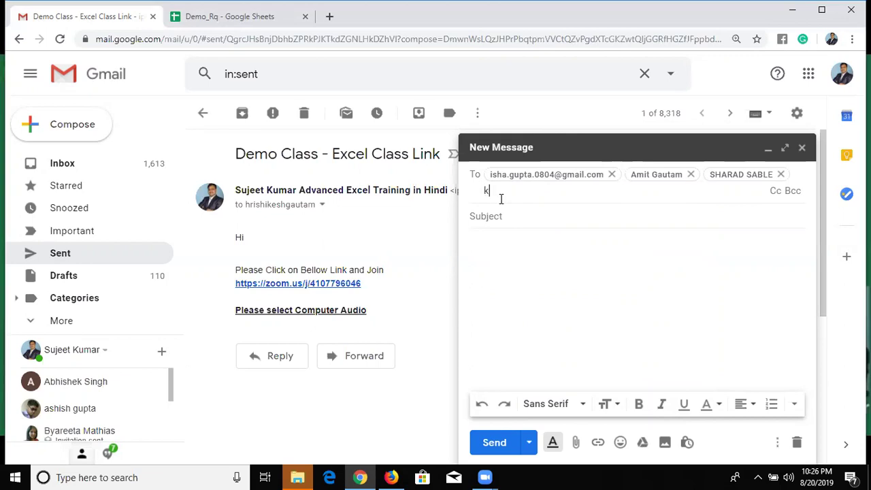
type("ara")
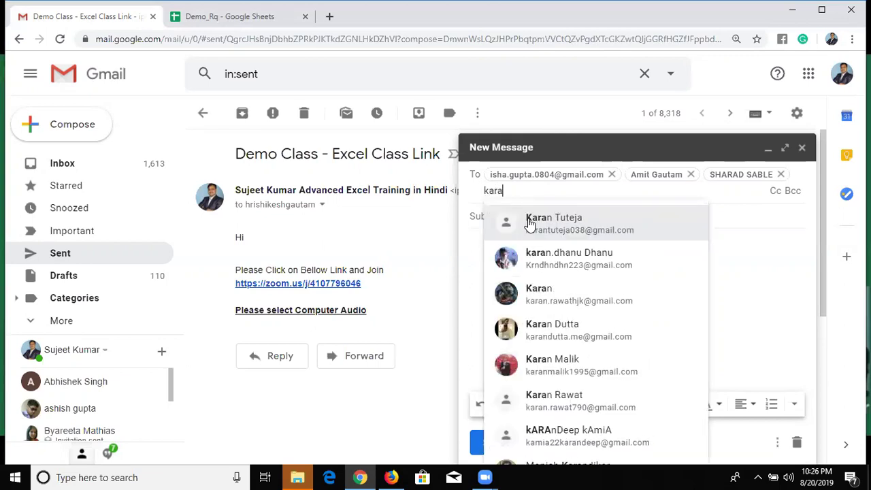
left_click(529, 223)
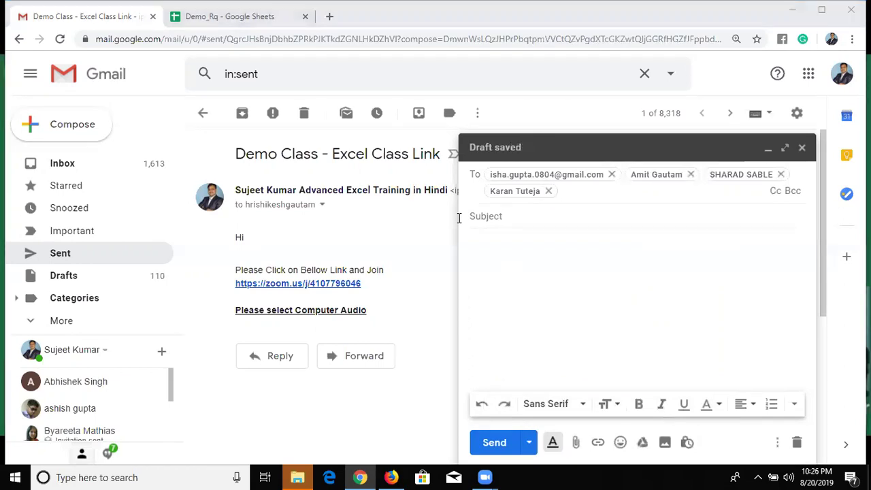
Step: Discard the unwanted partial recipient search and add a fifth contact from the suggestions
left_click(555, 202)
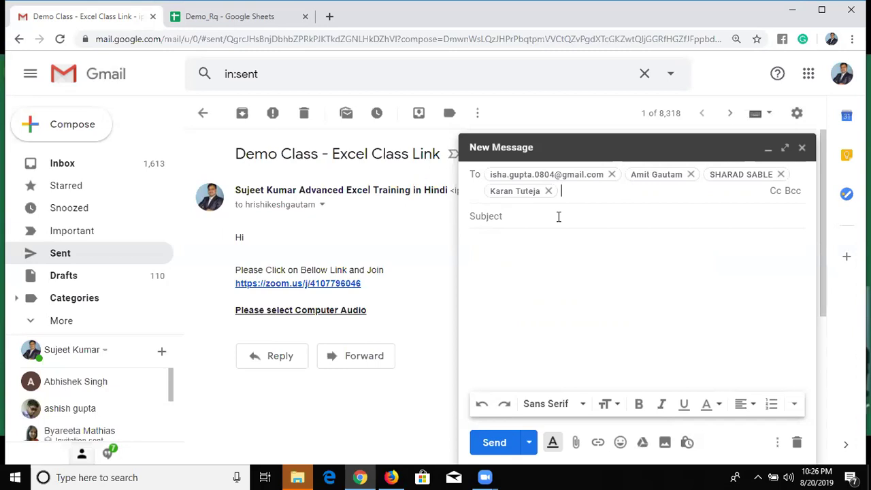
type("sa")
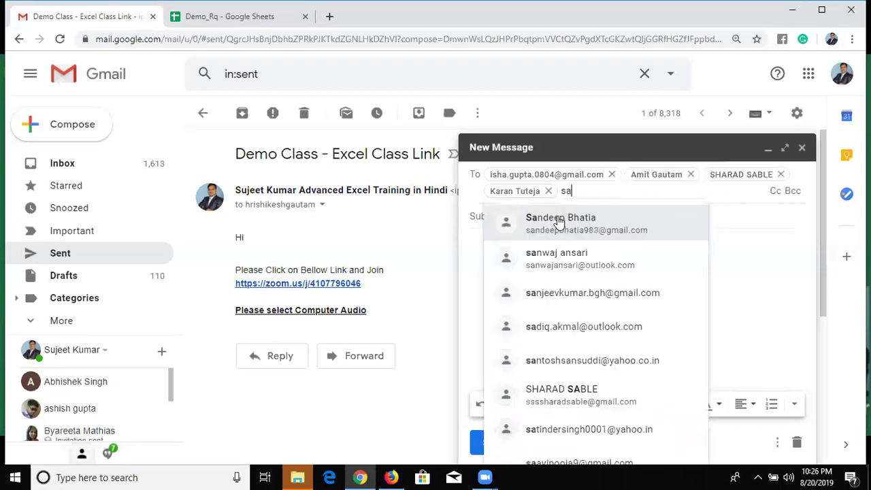
type("nt")
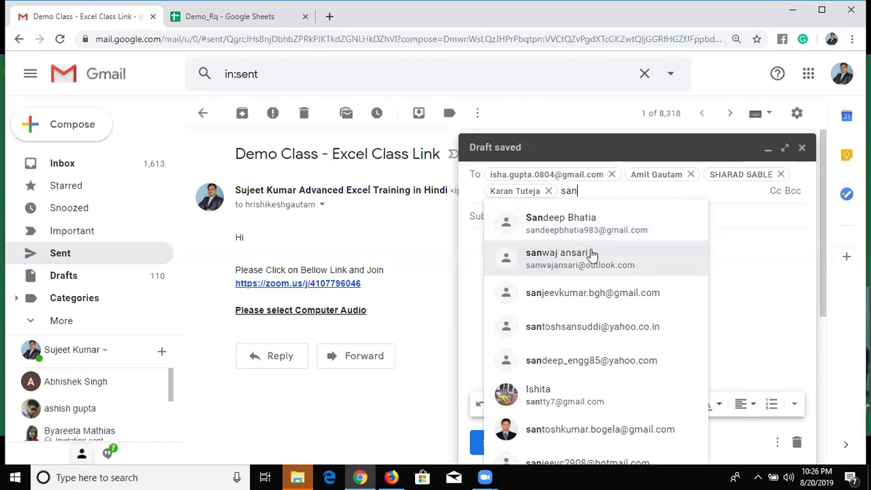
mouse_move(593, 254)
key("Escape")
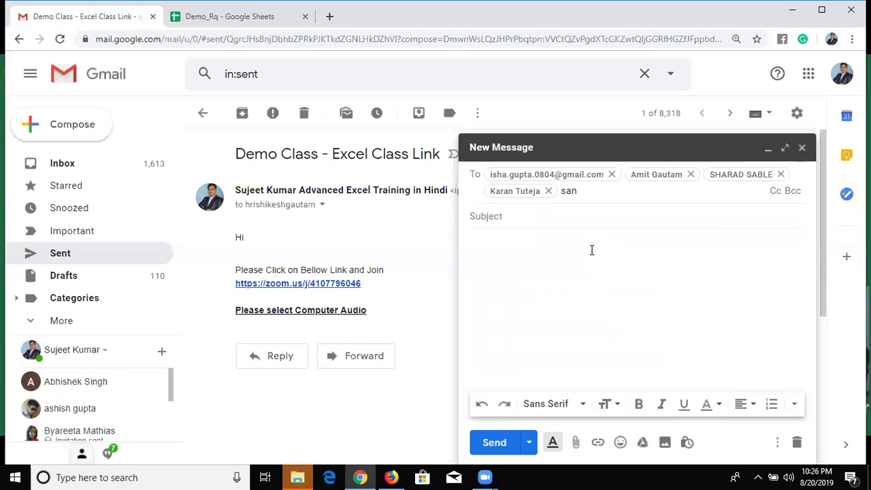
key("BackSpace")
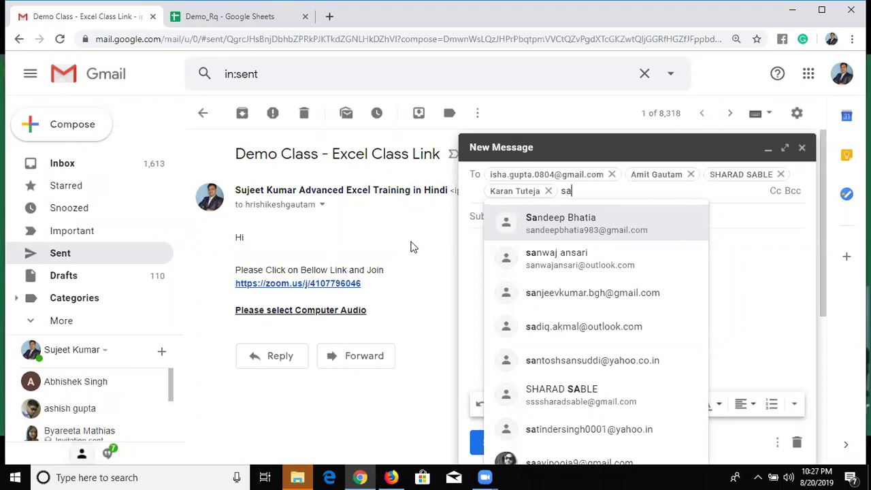
key("BackSpace")
key("BackSpace")
type("pb")
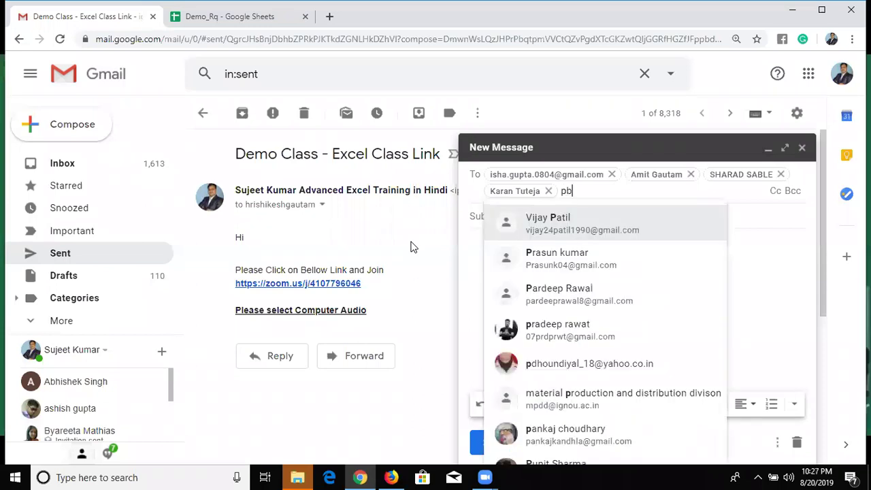
type("h")
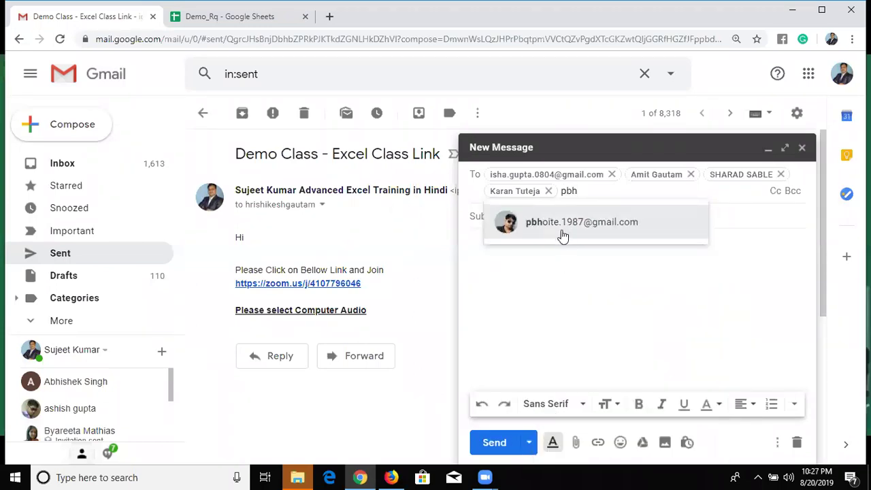
left_click(548, 229)
left_click(527, 215)
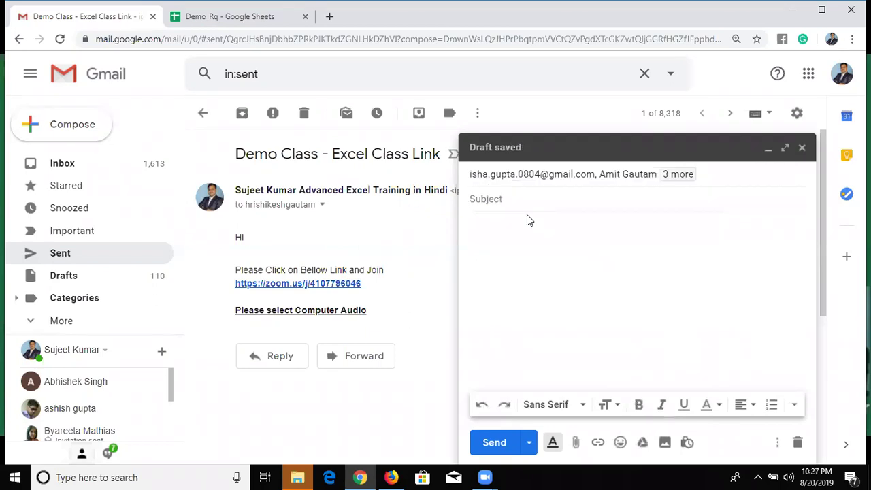
Step: Give the message the subject 'file', attach Form1.xlsm from the Desktop, send it, and show the desktop
type("file")
left_click(577, 446)
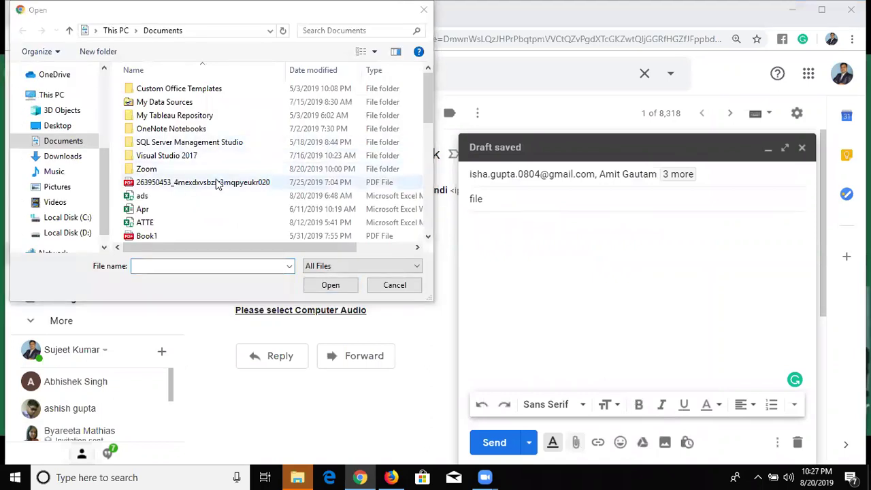
left_click(63, 126)
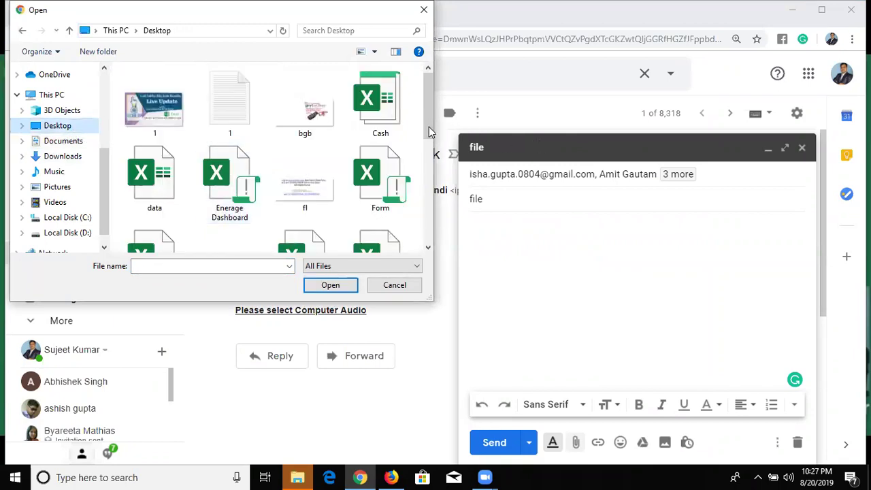
left_click_drag(430, 130, 427, 245)
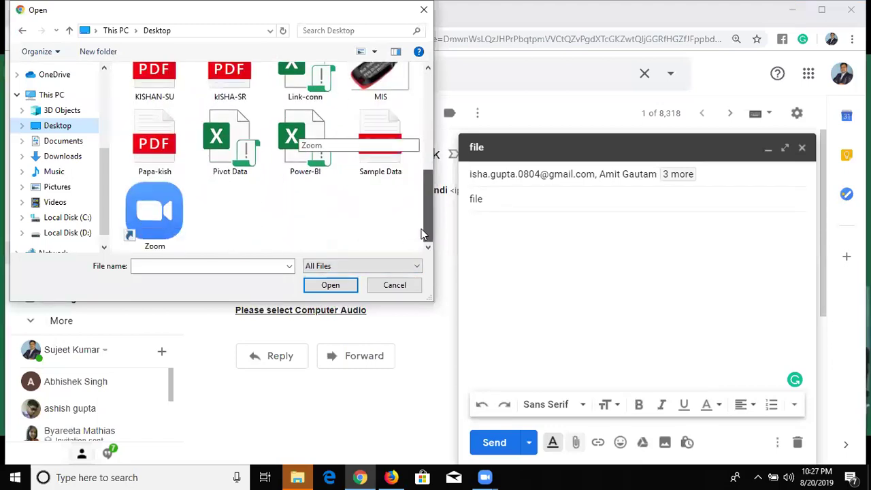
left_click_drag(421, 234, 421, 177)
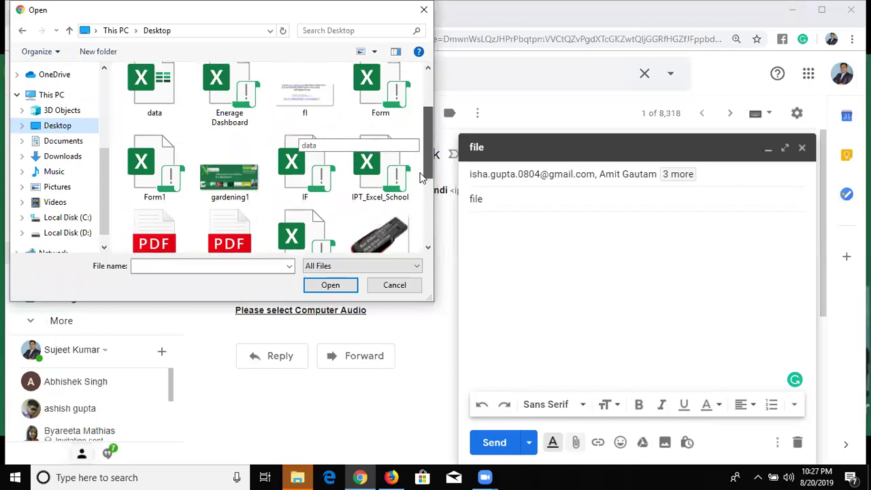
double_click(162, 171)
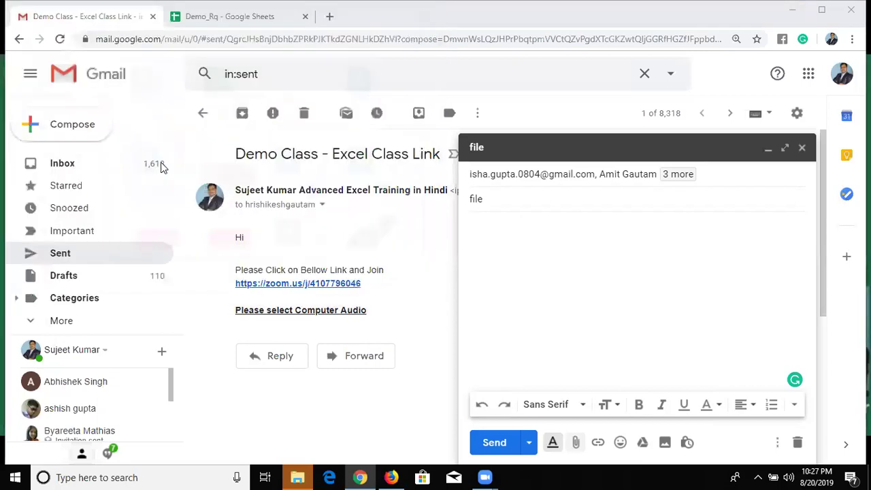
left_click(495, 444)
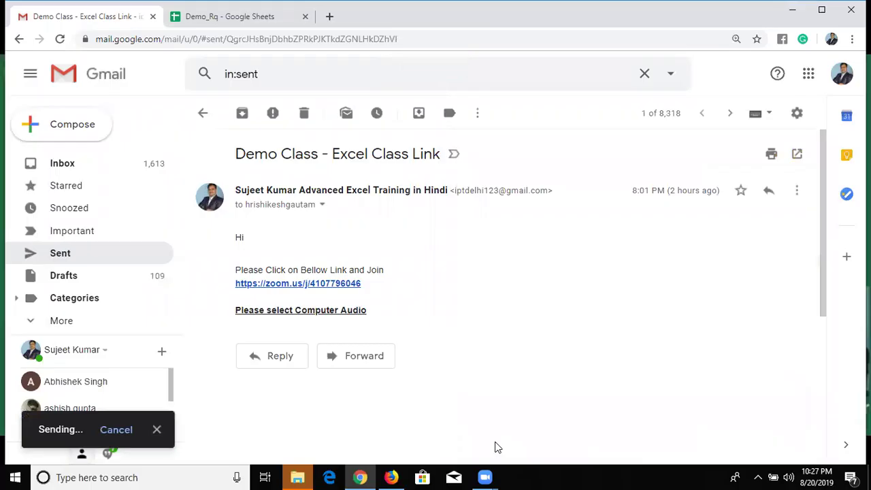
key("super+d")
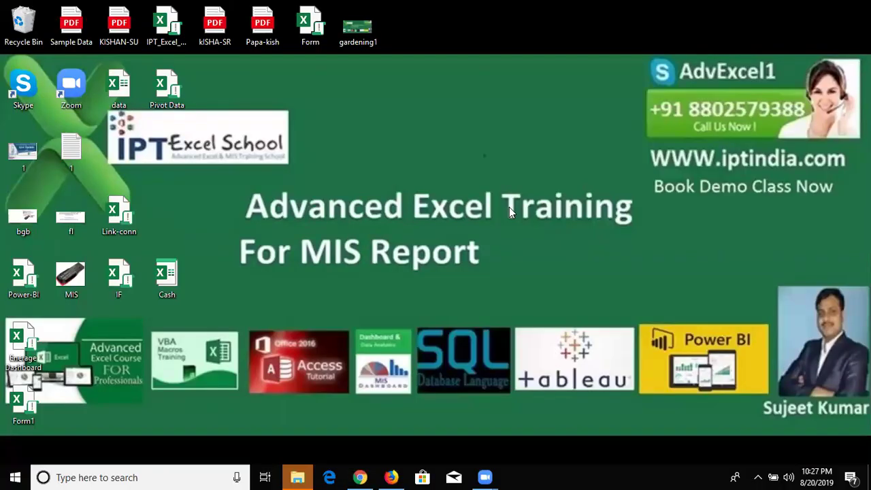